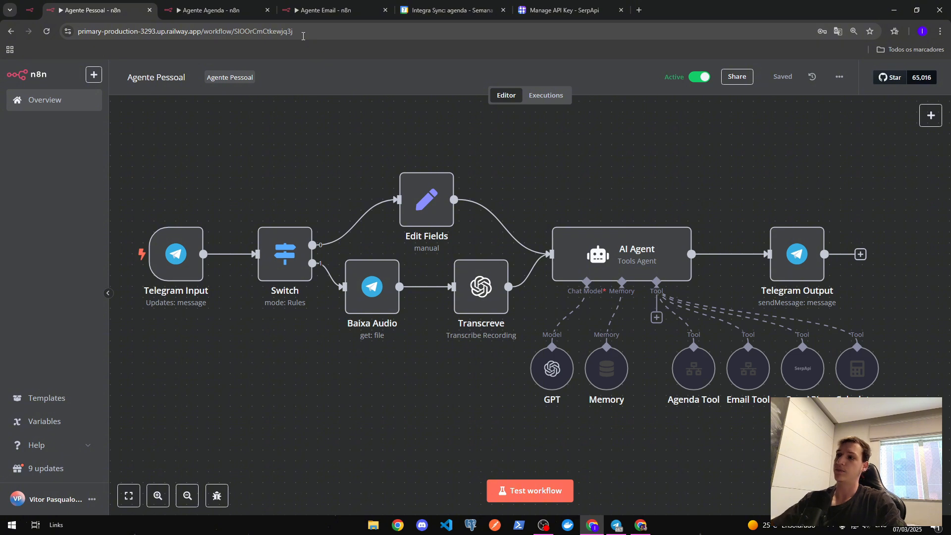
- Review the Agenda Tool and Email Tool node settings
{"action": "double_click", "coordinate": [693, 369]}
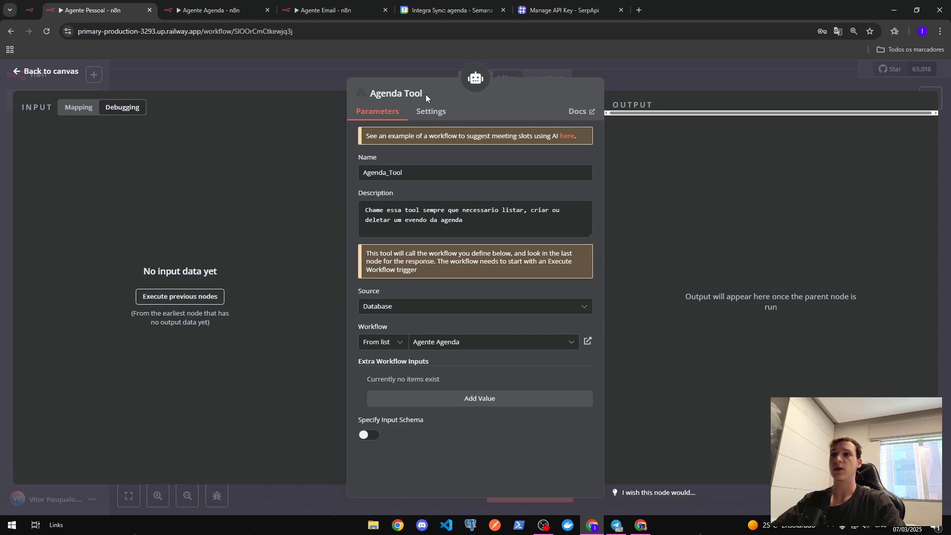
{"action": "key", "text": "Escape"}
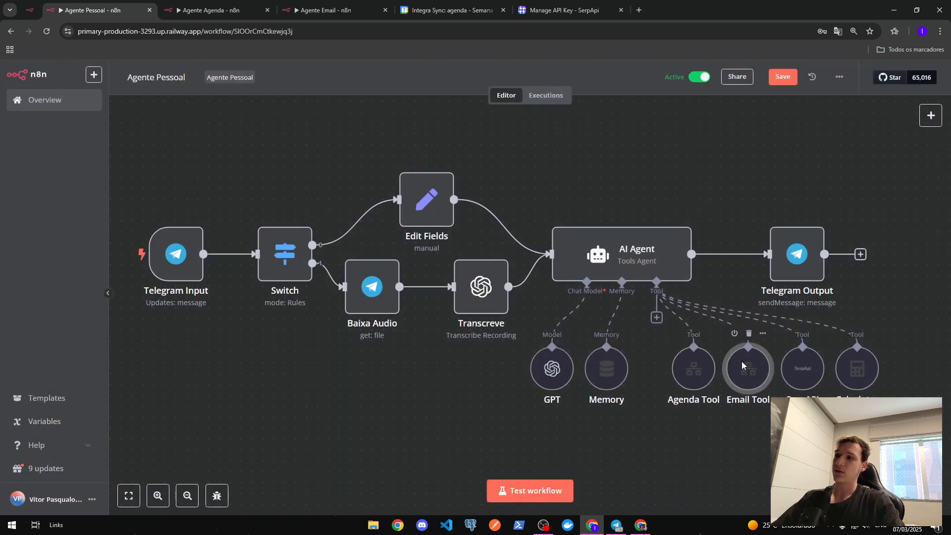
{"action": "double_click", "coordinate": [742, 362]}
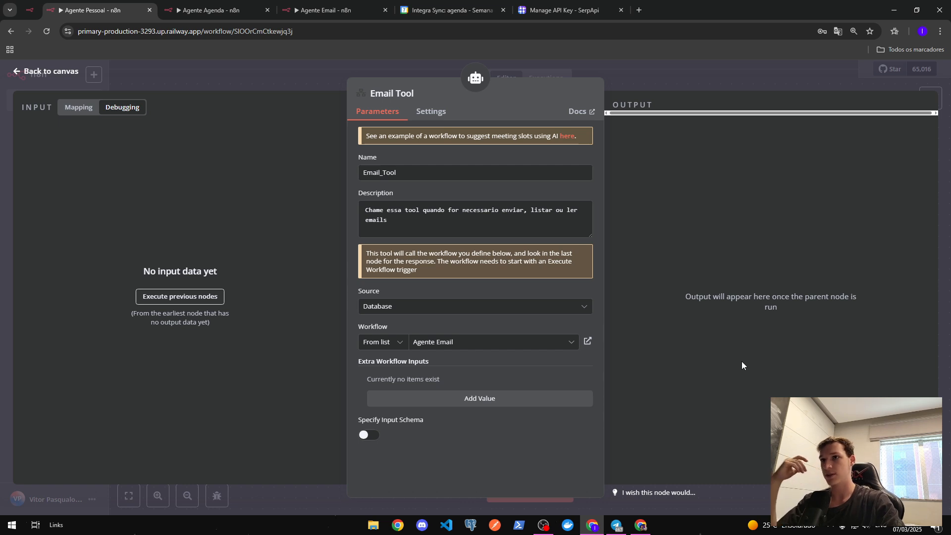
{"action": "left_click", "coordinate": [679, 87]}
{"action": "left_click_drag", "start_coordinate": [320, 367], "coordinate": [407, 376]}
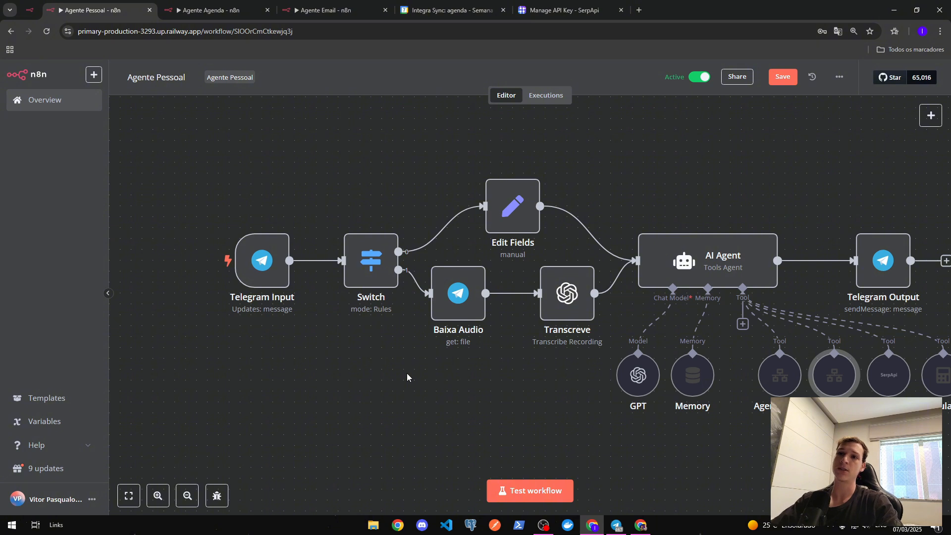
- Check the Telegram Input trigger settings and switch the Agente Pessoal workflow off
{"action": "double_click", "coordinate": [273, 253]}
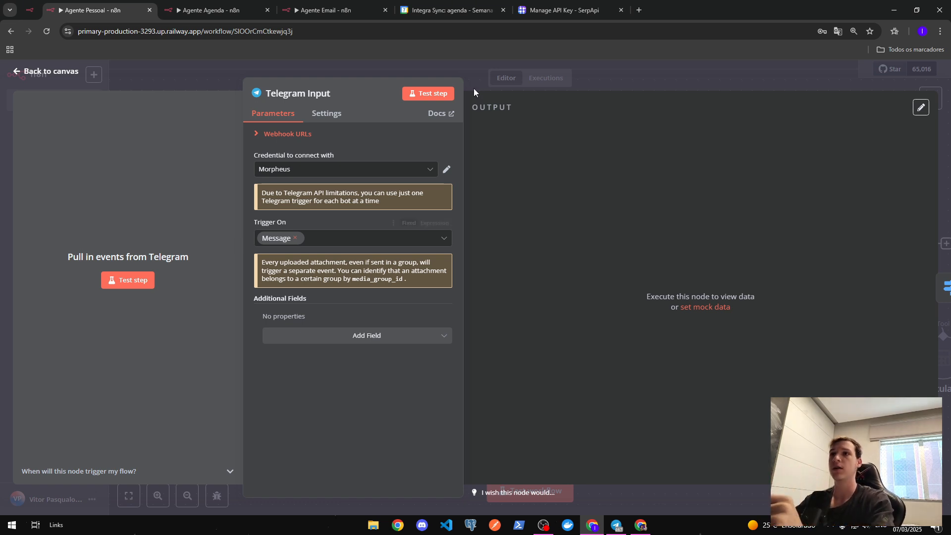
{"action": "left_click", "coordinate": [543, 78]}
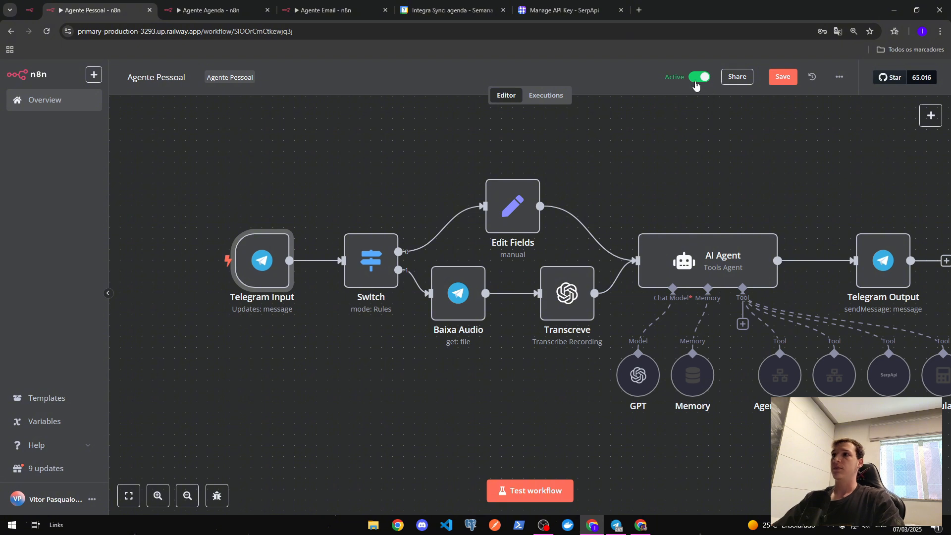
{"action": "left_click", "coordinate": [696, 81]}
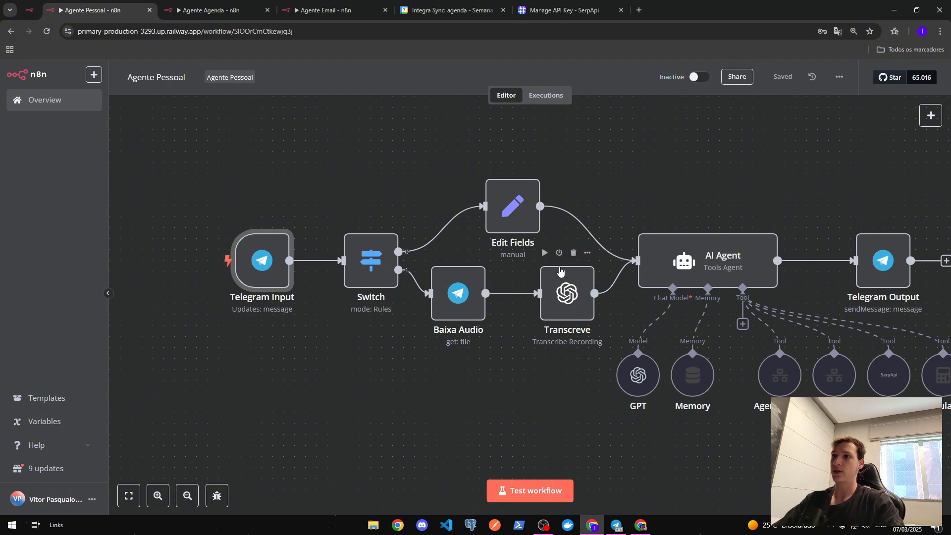
- Start a test run of the Telegram Input trigger so it awaits a message
{"action": "left_click_drag", "start_coordinate": [195, 144], "coordinate": [618, 365]}
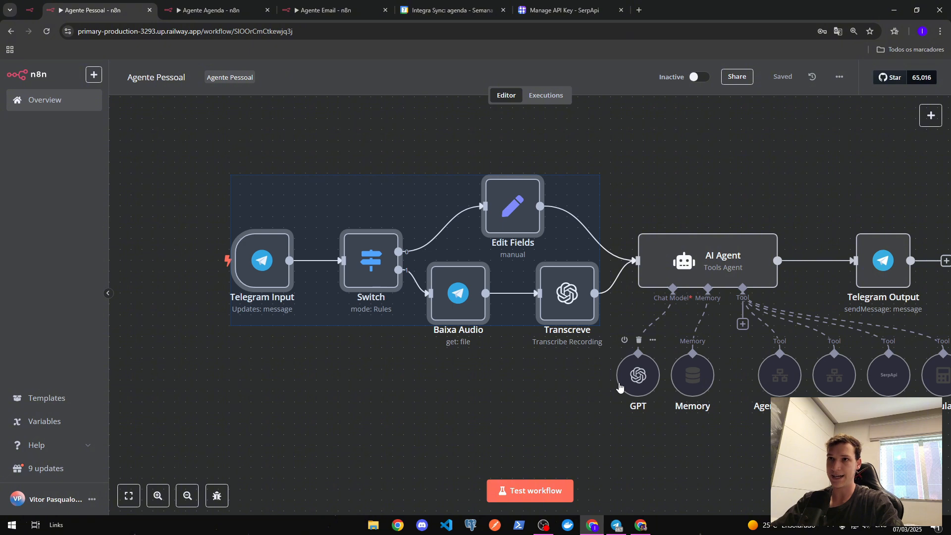
{"action": "left_click", "coordinate": [471, 368]}
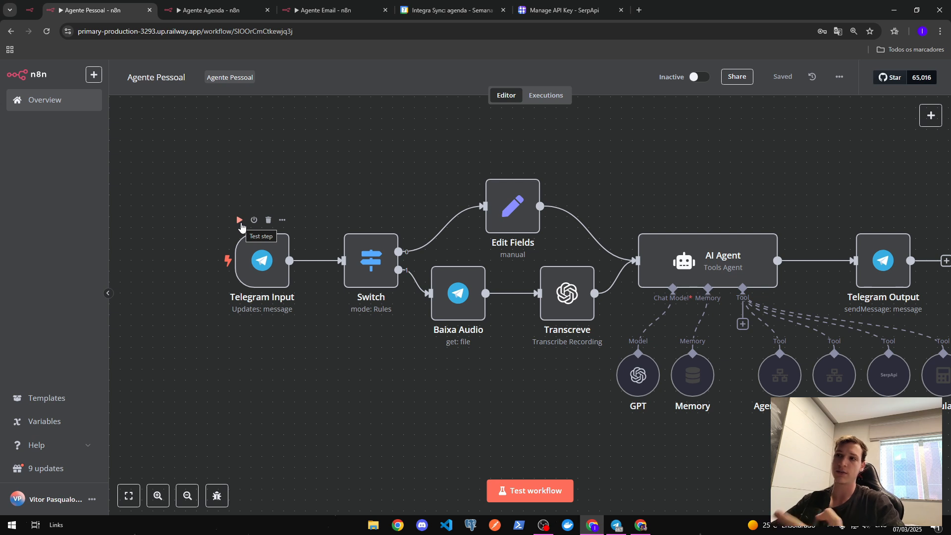
{"action": "left_click", "coordinate": [240, 219]}
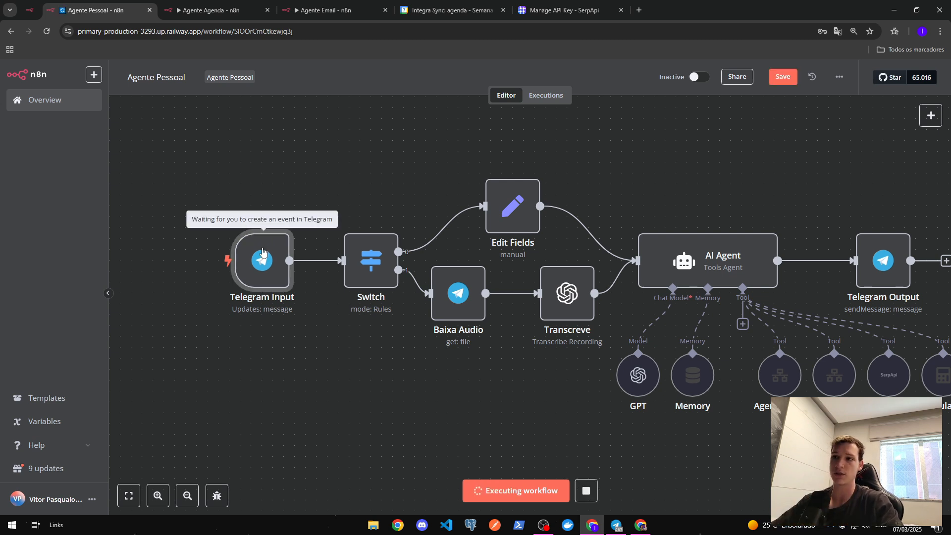
- Send the message 'Ola' to the Morpheus bot in Telegram
{"action": "left_click", "coordinate": [615, 522]}
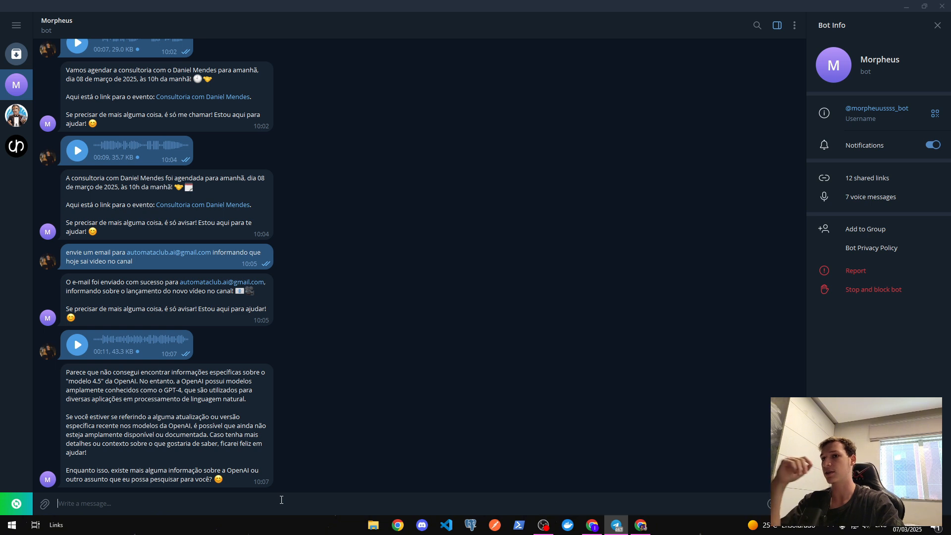
{"action": "type", "text": "Ola"}
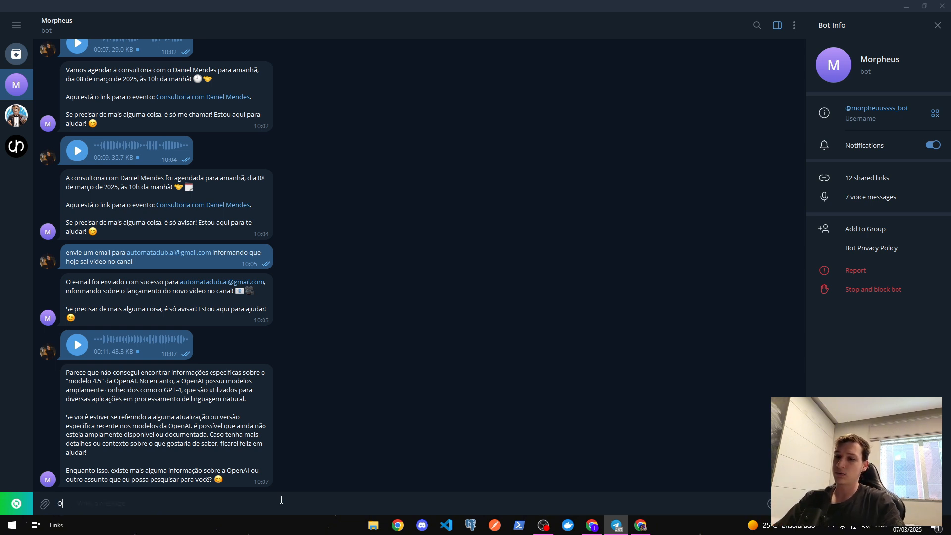
{"action": "key", "text": "Return"}
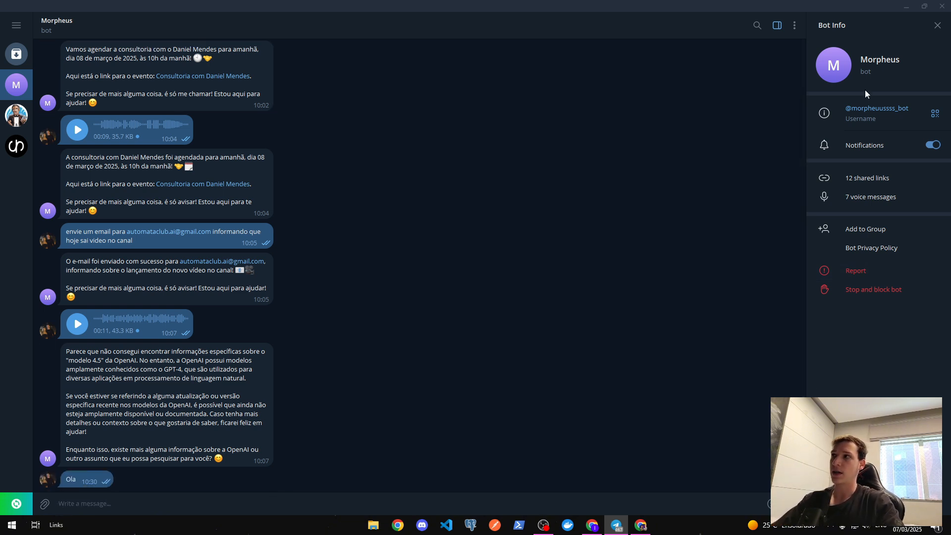
- Inspect the Telegram Input output to confirm it received the text Ola
{"action": "left_click", "coordinate": [913, 8]}
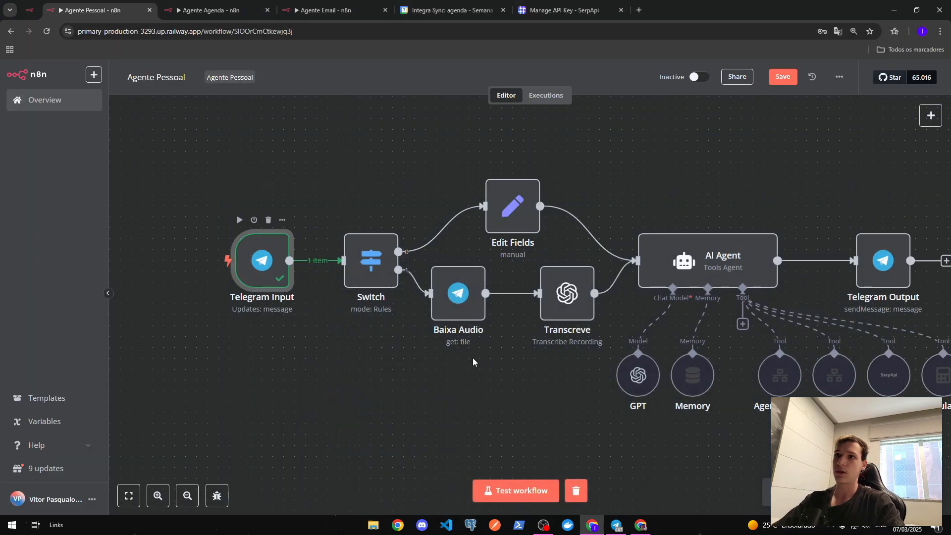
{"action": "double_click", "coordinate": [280, 253]}
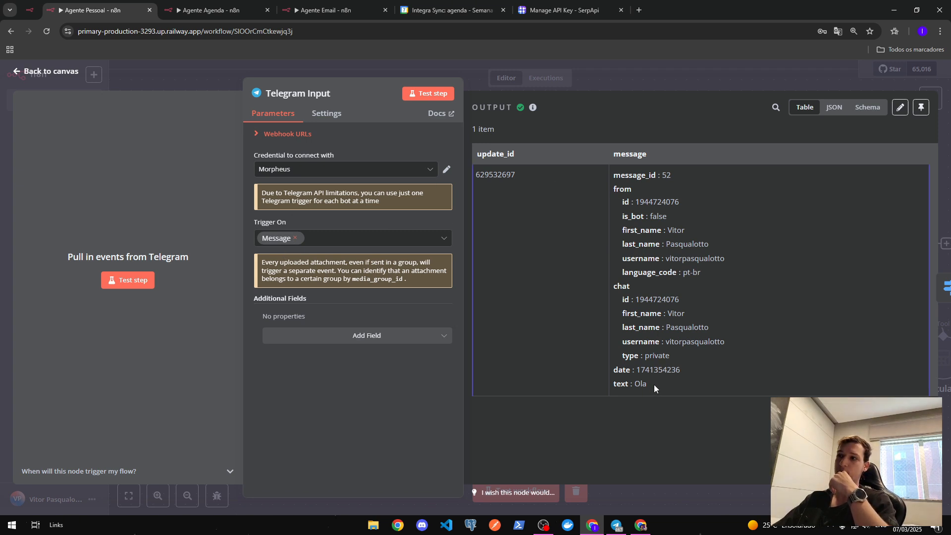
{"action": "left_click_drag", "start_coordinate": [654, 385], "coordinate": [610, 384]}
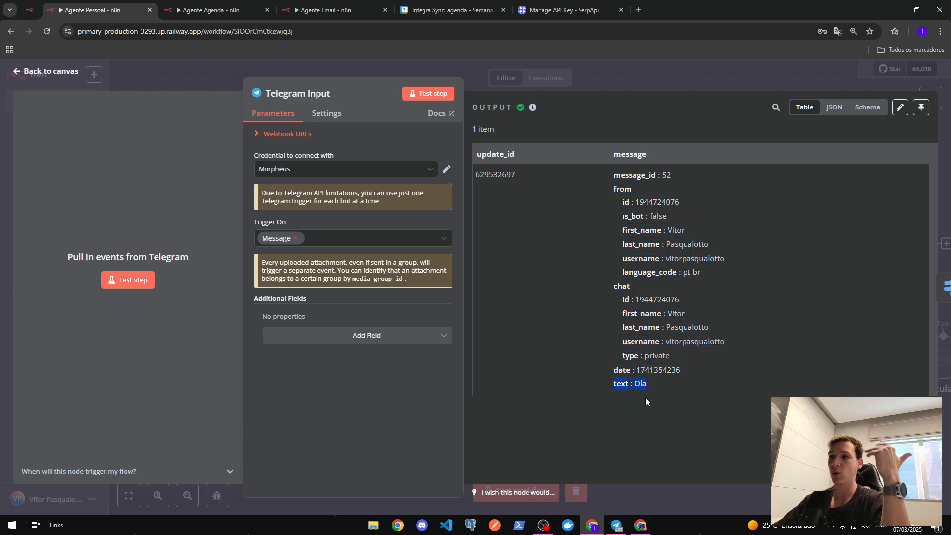
{"action": "left_click", "coordinate": [592, 87]}
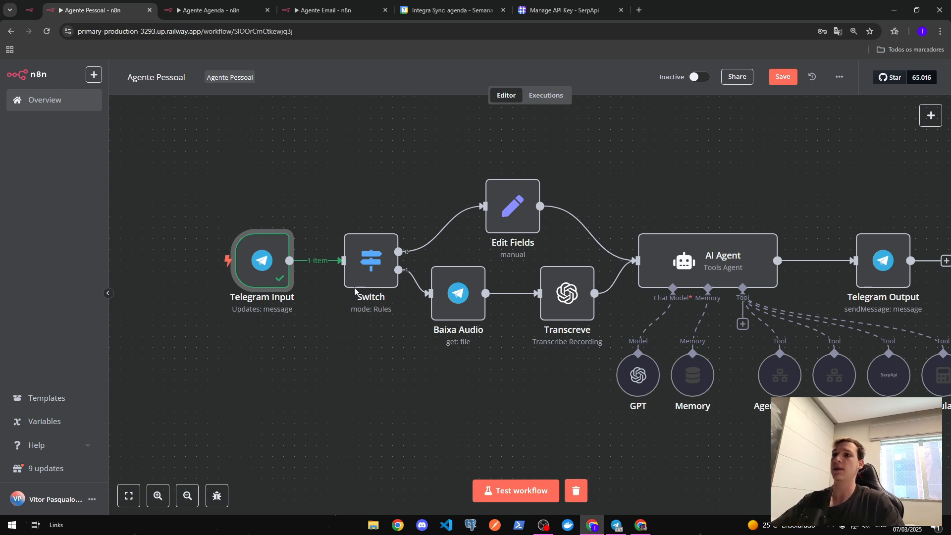
{"action": "double_click", "coordinate": [374, 265]}
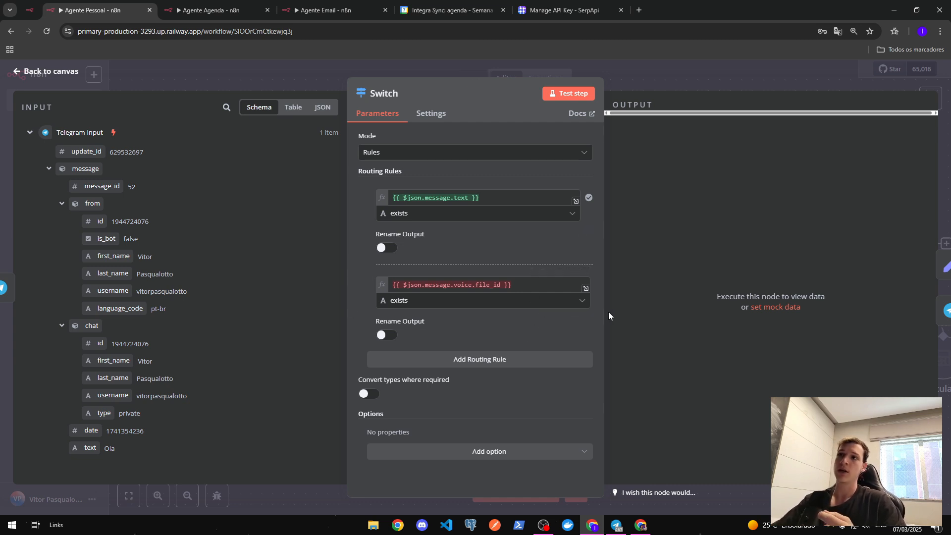
{"action": "left_click", "coordinate": [513, 285]}
{"action": "key", "text": "ctrl+a"}
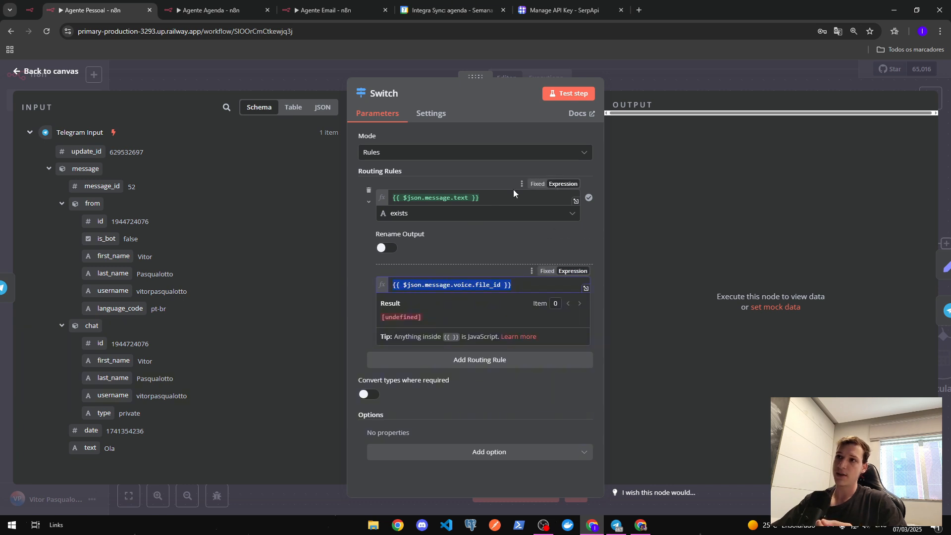
{"action": "left_click", "coordinate": [513, 197]}
{"action": "key", "text": "ctrl+a"}
{"action": "left_click", "coordinate": [457, 171]}
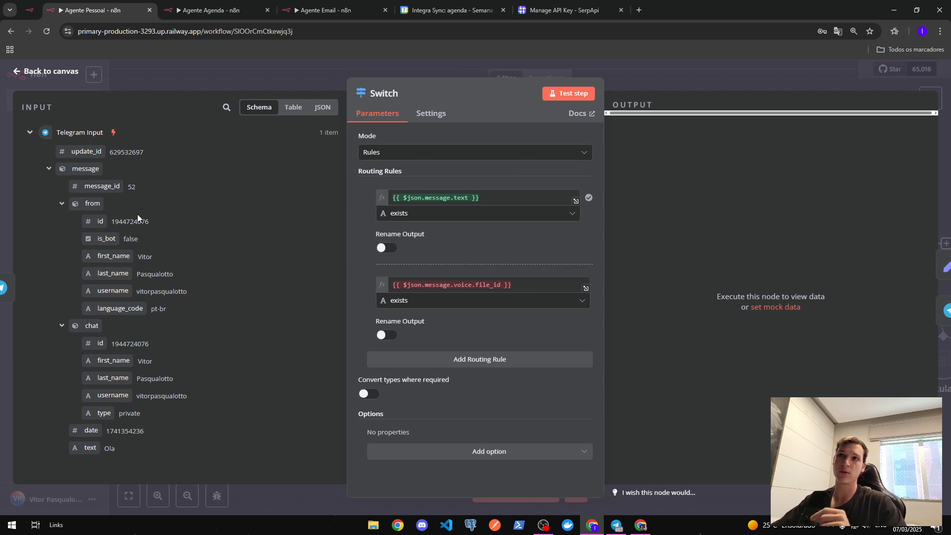
{"action": "left_click", "coordinate": [322, 107]}
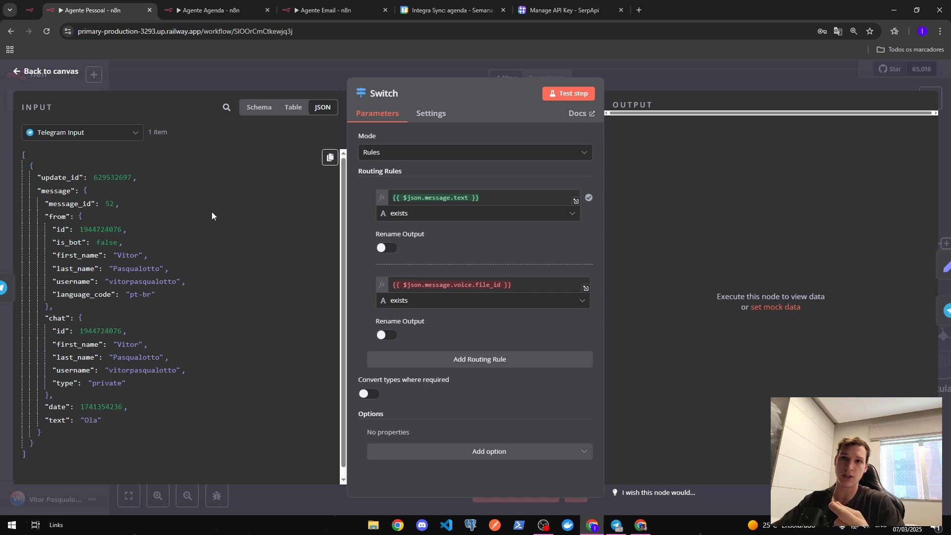
{"action": "left_click", "coordinate": [524, 285]}
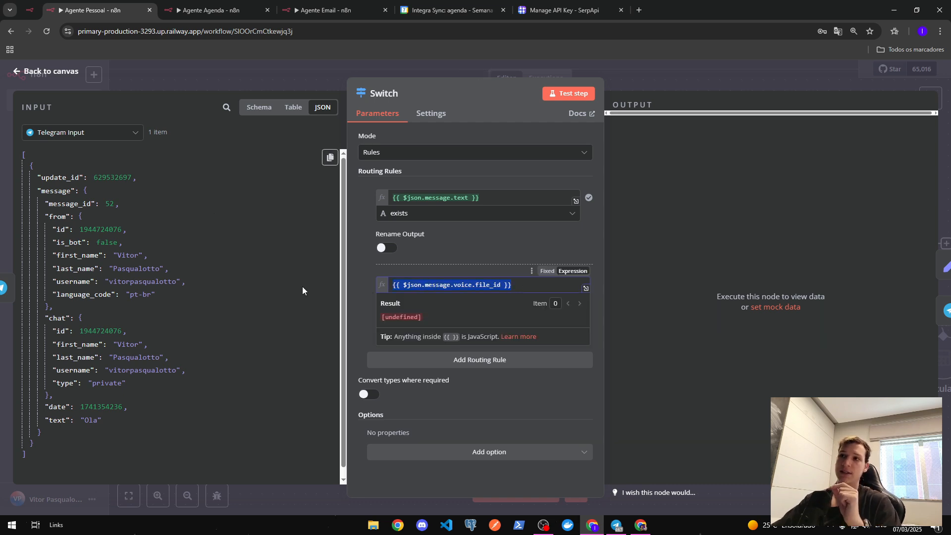
{"action": "left_click", "coordinate": [425, 262]}
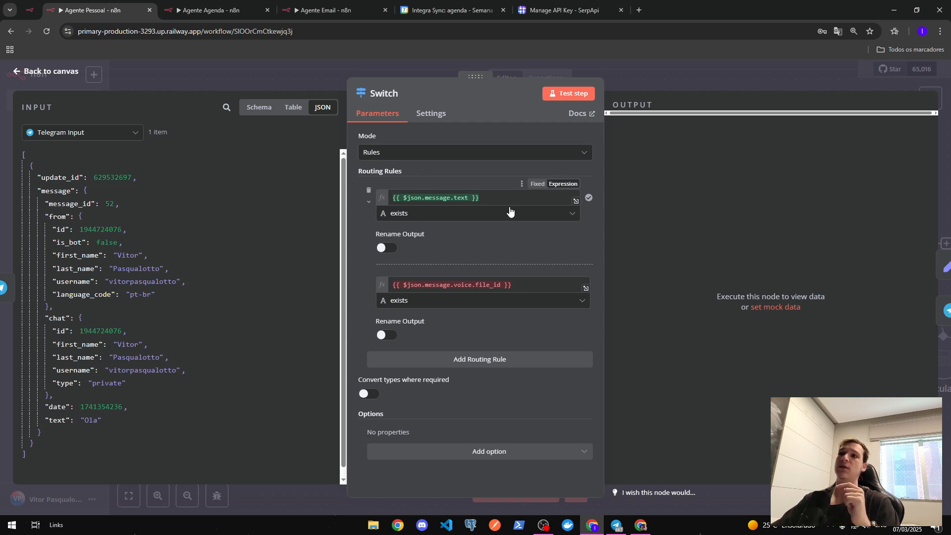
{"action": "left_click", "coordinate": [498, 199]}
{"action": "left_click", "coordinate": [259, 107]}
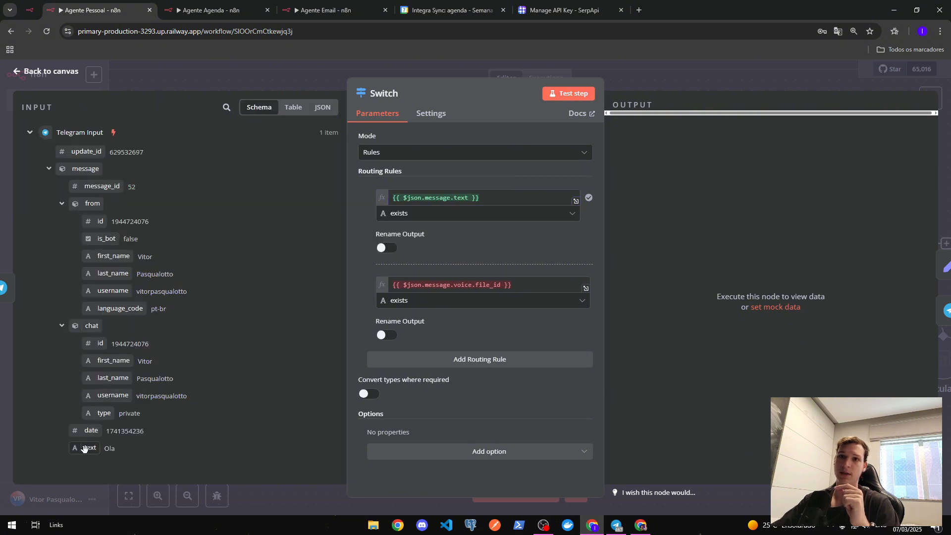
{"action": "mouse_move", "coordinate": [87, 449]}
{"action": "left_mouse_down"}
{"action": "mouse_move", "coordinate": [472, 201]}
{"action": "mouse_move", "coordinate": [85, 445]}
{"action": "left_mouse_up"}
{"action": "left_click", "coordinate": [430, 214]}
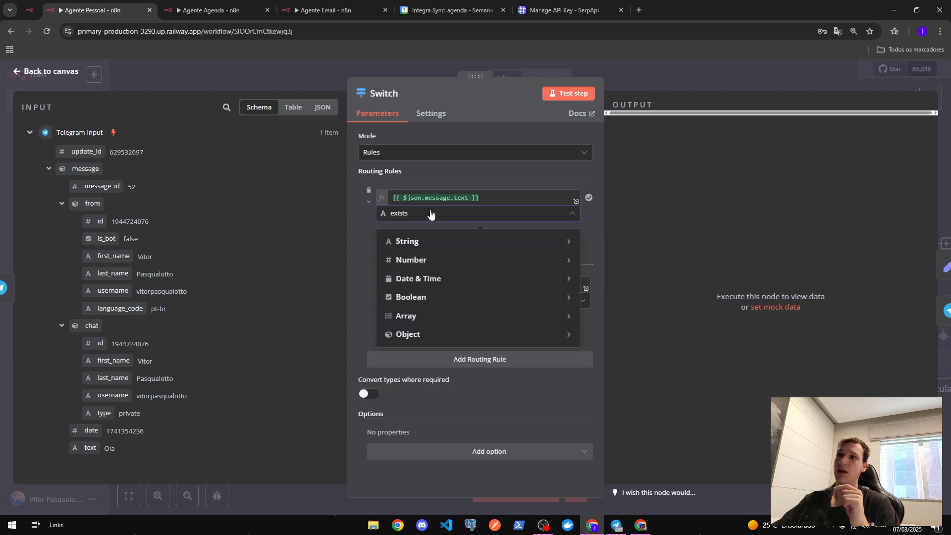
{"action": "left_click", "coordinate": [519, 177]}
{"action": "left_click", "coordinate": [619, 88]}
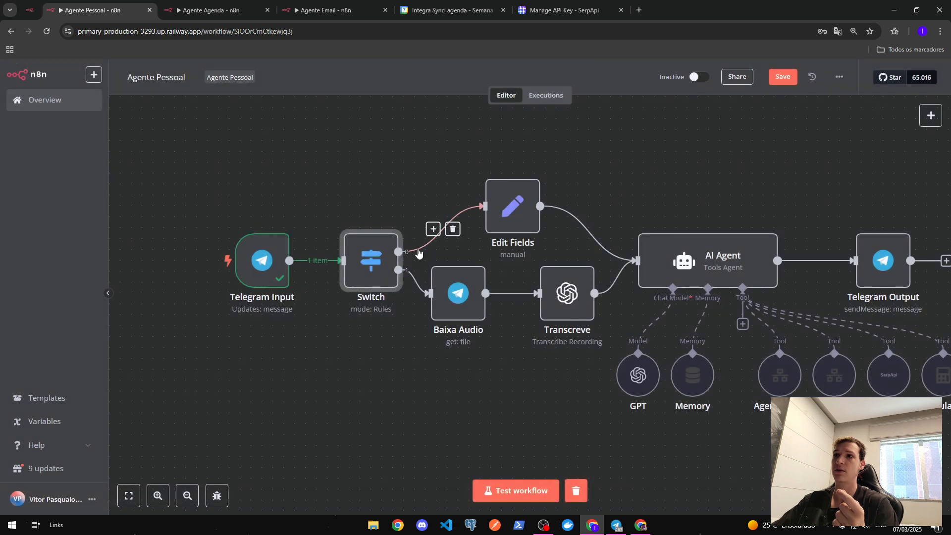
- Run the Switch and Edit Fields steps and check Edit Fields maps the text Ola
{"action": "left_click", "coordinate": [348, 219]}
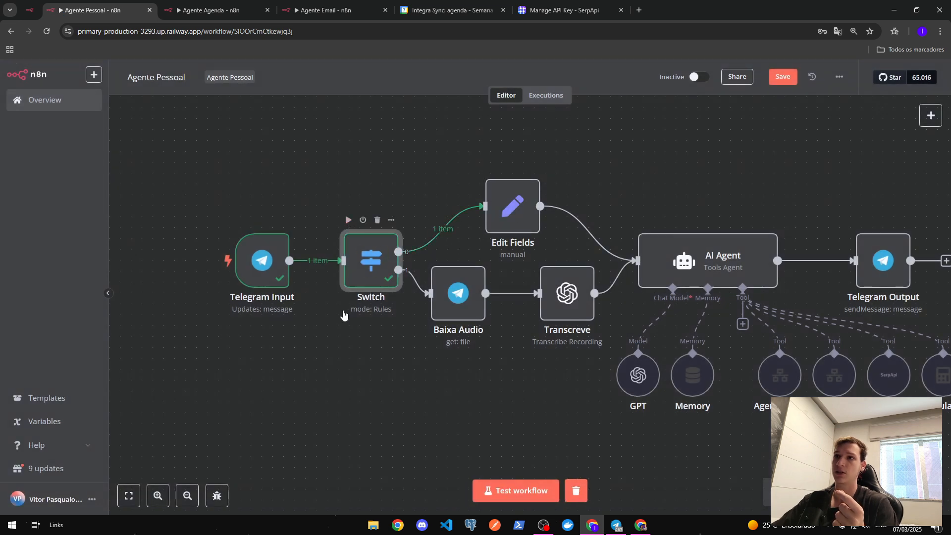
{"action": "left_click", "coordinate": [489, 165]}
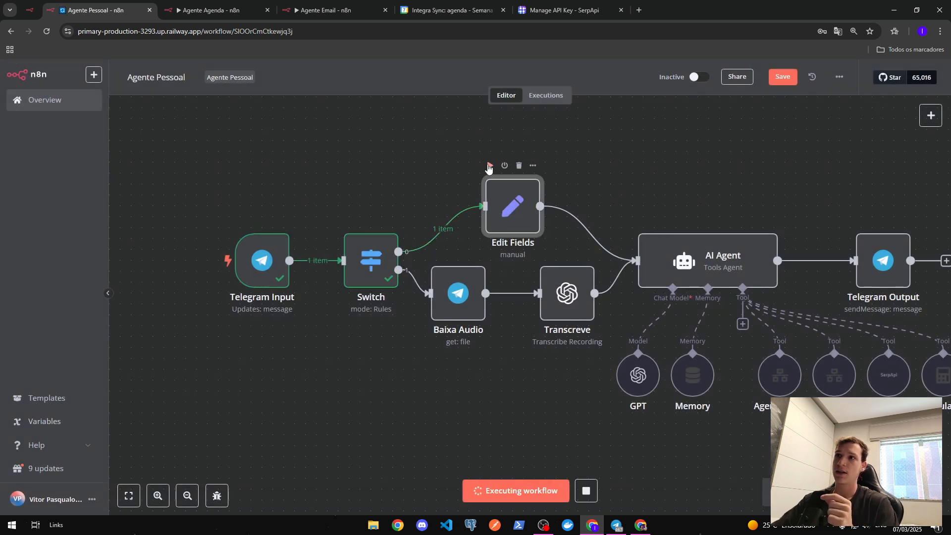
{"action": "double_click", "coordinate": [515, 204]}
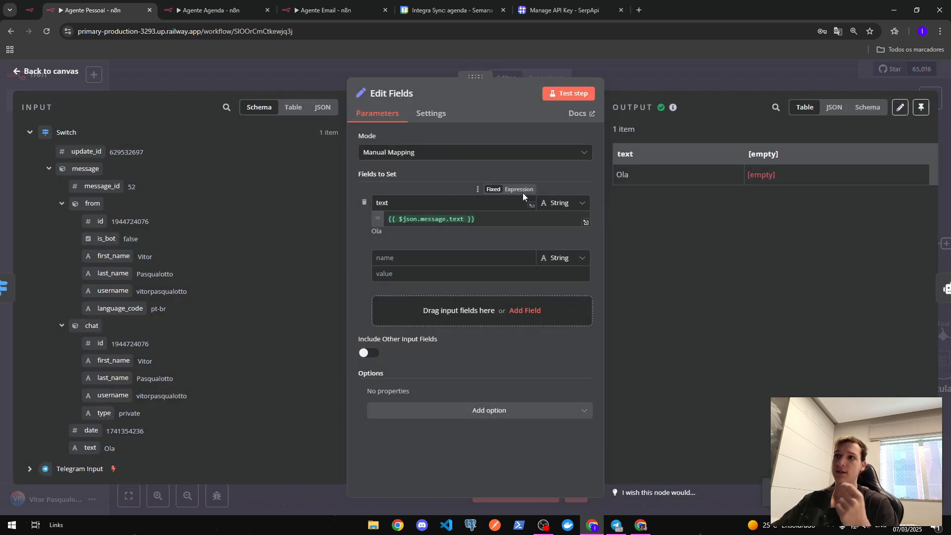
{"action": "left_click", "coordinate": [666, 74]}
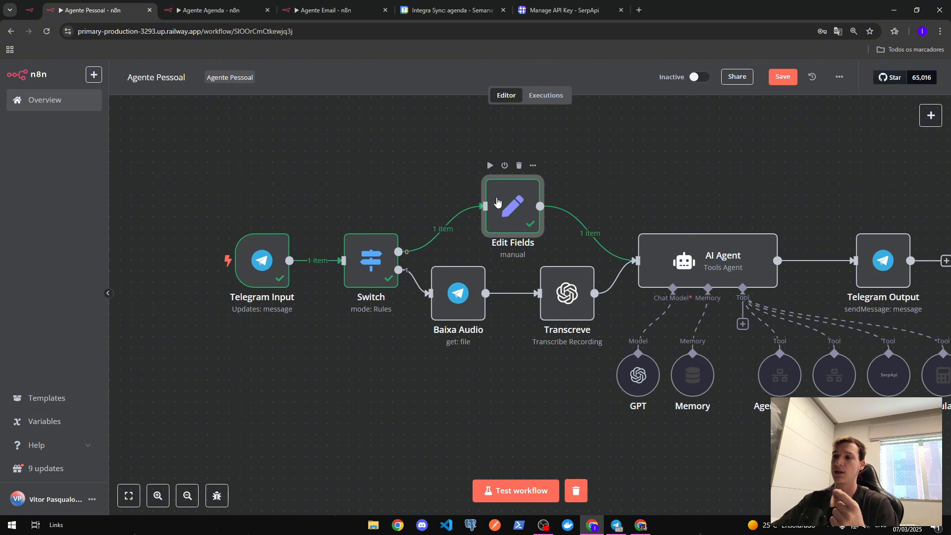
{"action": "double_click", "coordinate": [496, 203]}
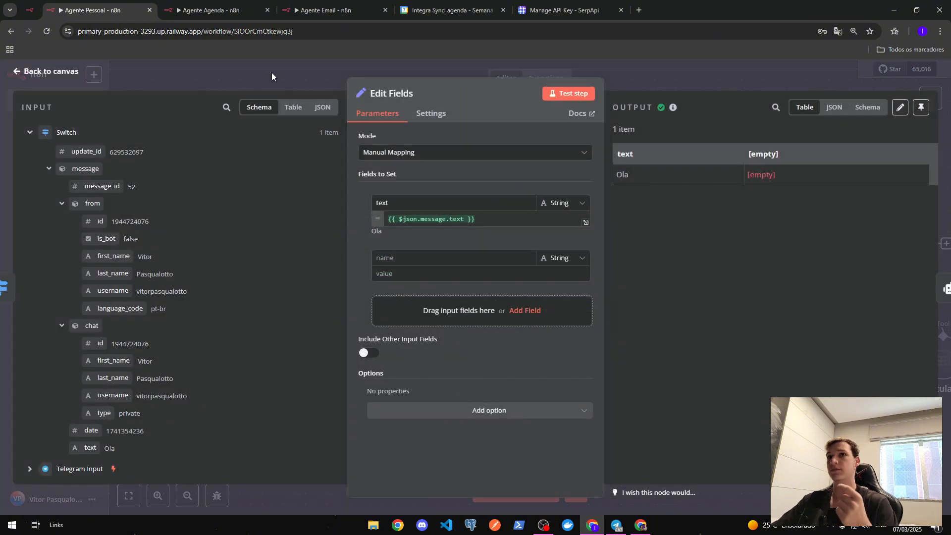
{"action": "left_click", "coordinate": [286, 67]}
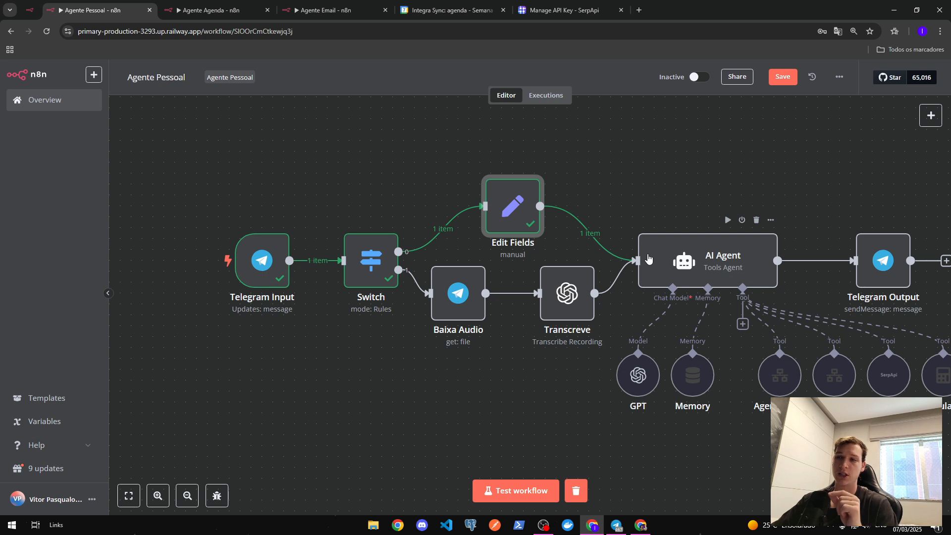
- Send a voice note to Morpheus and inspect the captured Telegram Input output in Schema view
{"action": "left_click", "coordinate": [622, 529]}
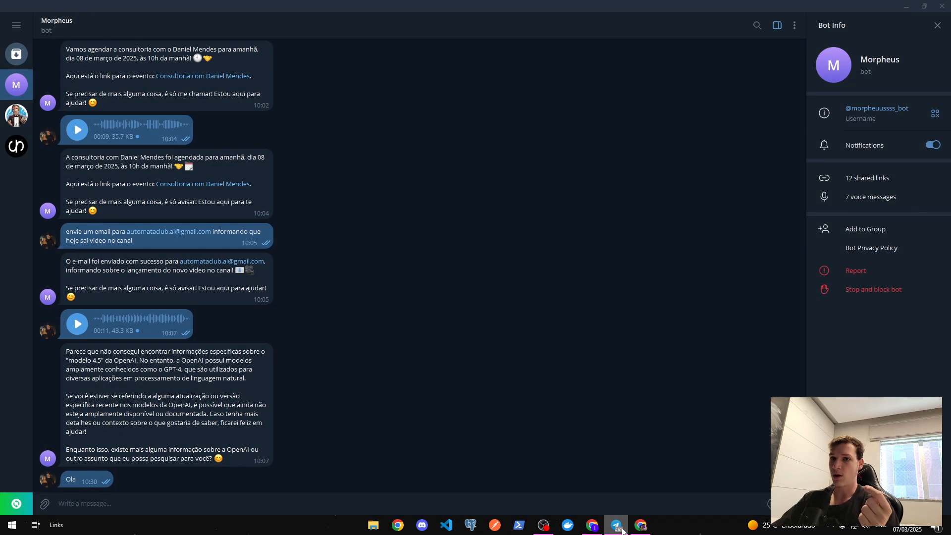
{"action": "left_click", "coordinate": [794, 504]}
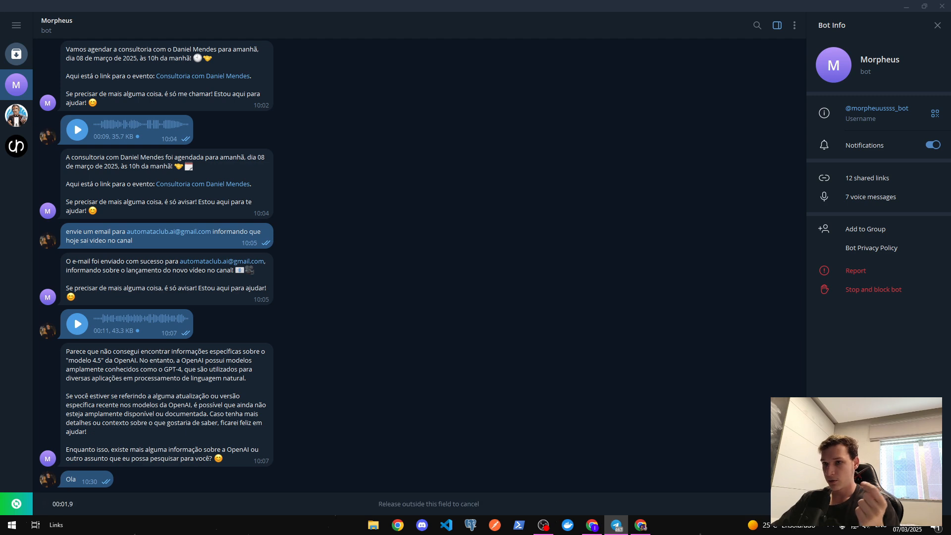
{"action": "left_click_drag", "start_coordinate": [794, 504], "coordinate": [794, 504]}
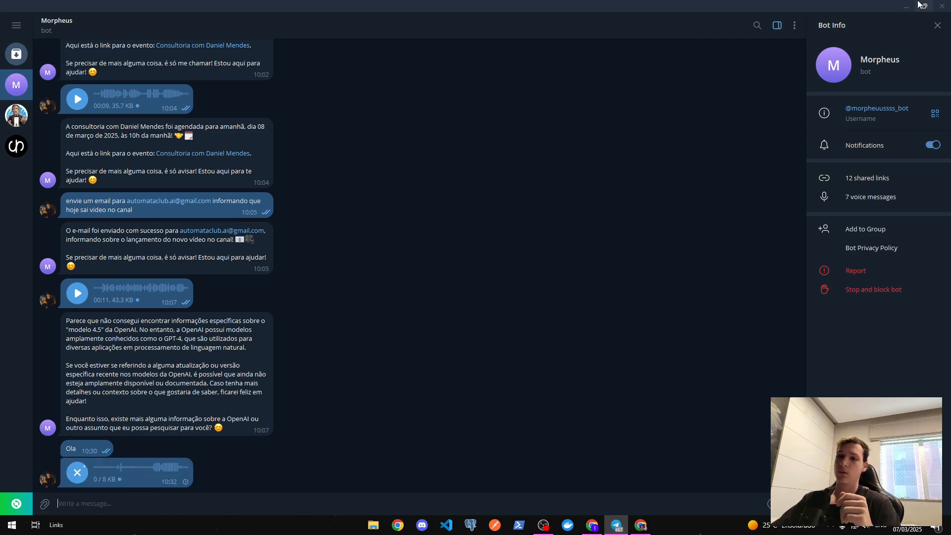
{"action": "left_click", "coordinate": [595, 531]}
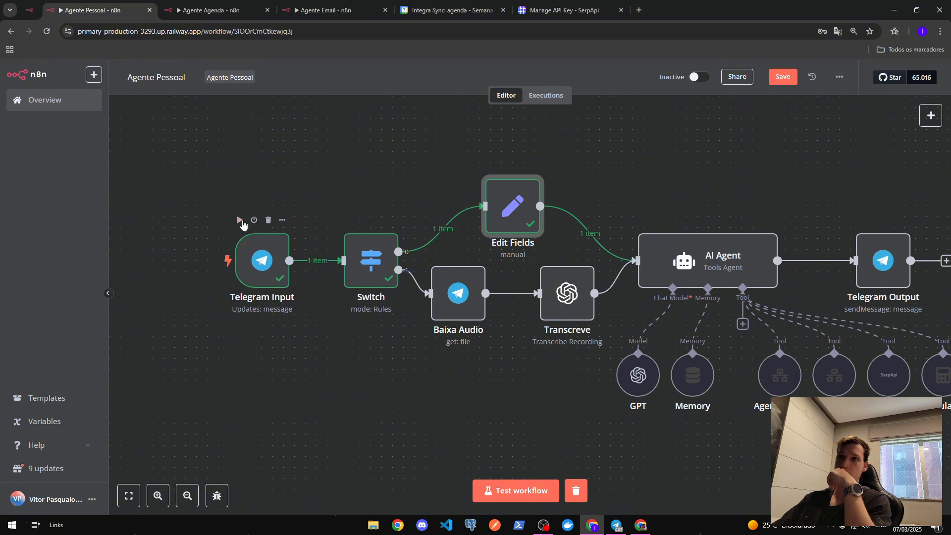
{"action": "left_click", "coordinate": [239, 220]}
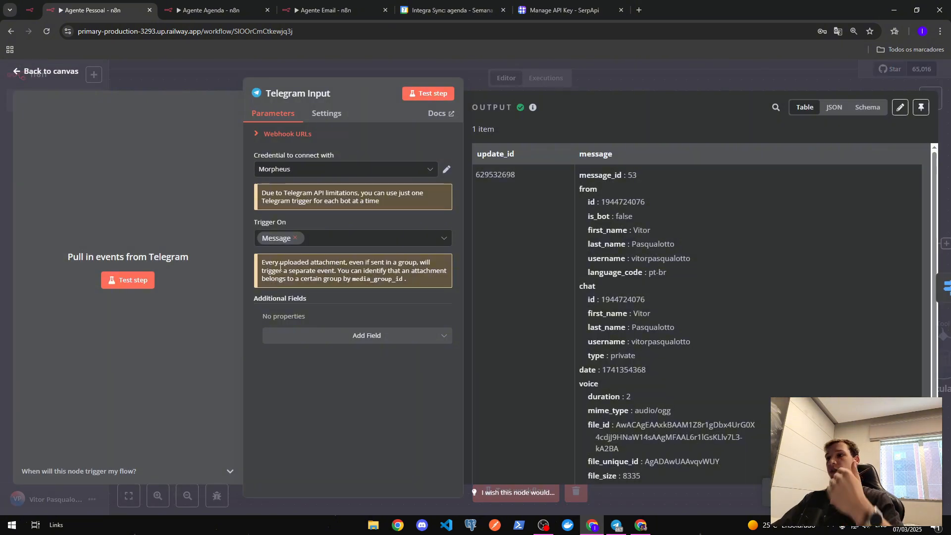
{"action": "scroll", "coordinate": [653, 265], "scroll_direction": "down", "scroll_amount": 2}
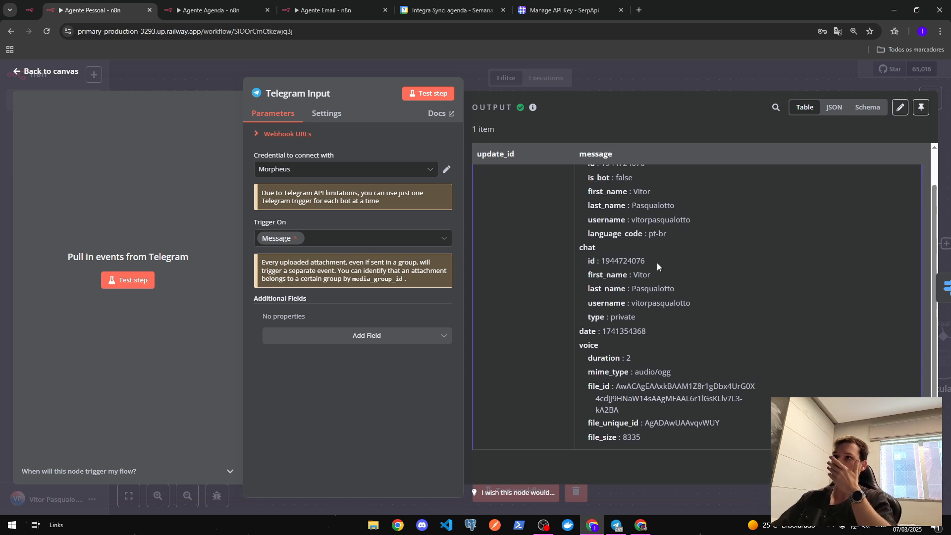
{"action": "left_click", "coordinate": [864, 105]}
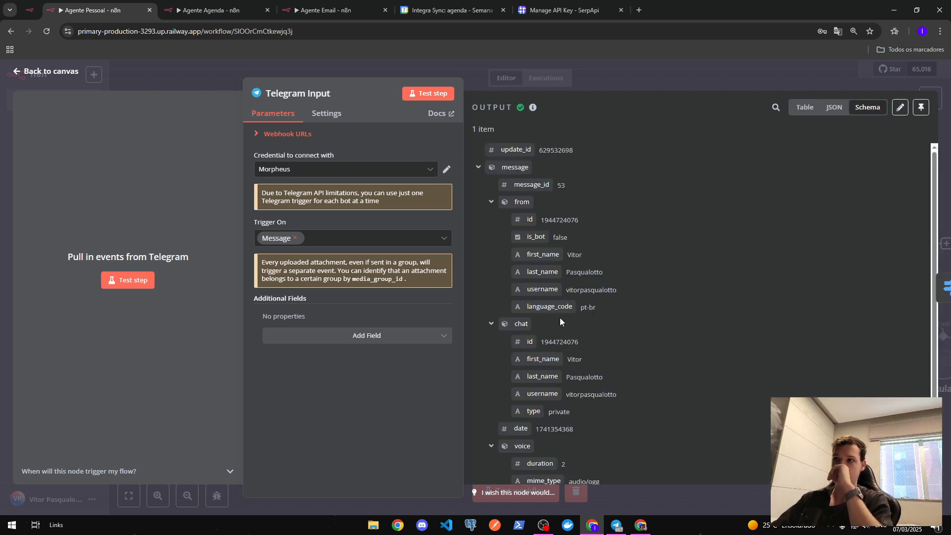
{"action": "scroll", "coordinate": [542, 326], "scroll_direction": "down", "scroll_amount": 1}
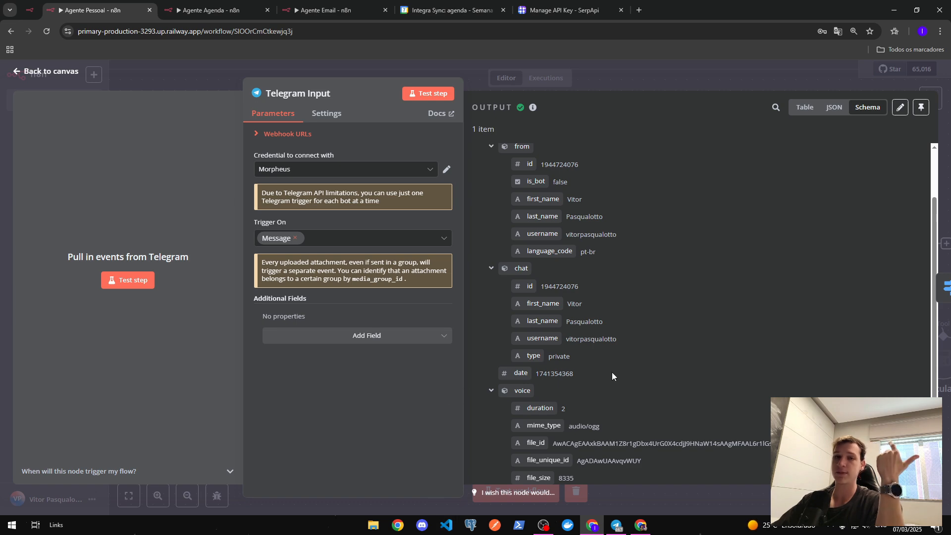
{"action": "left_click", "coordinate": [593, 73]}
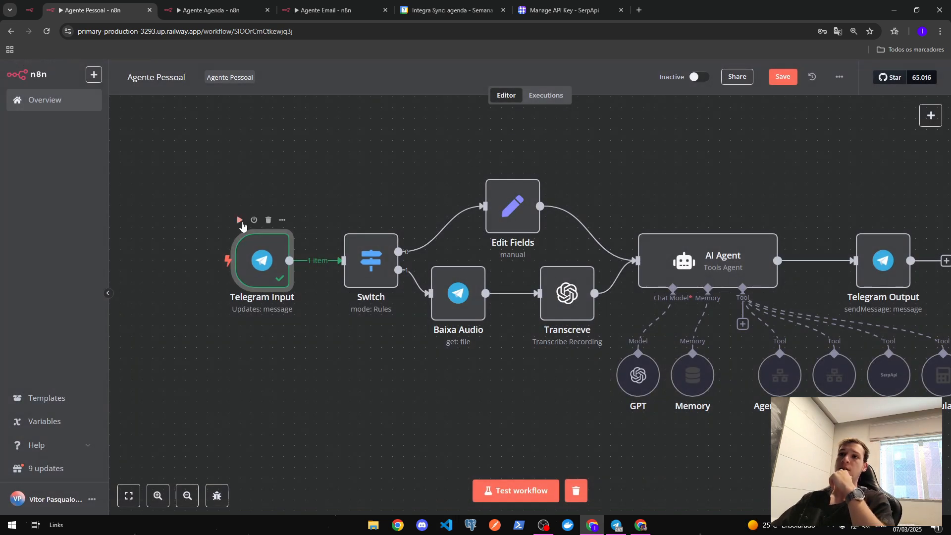
- Capture a second short voice message and run the workflow through the Switch node
{"action": "left_click", "coordinate": [240, 221]}
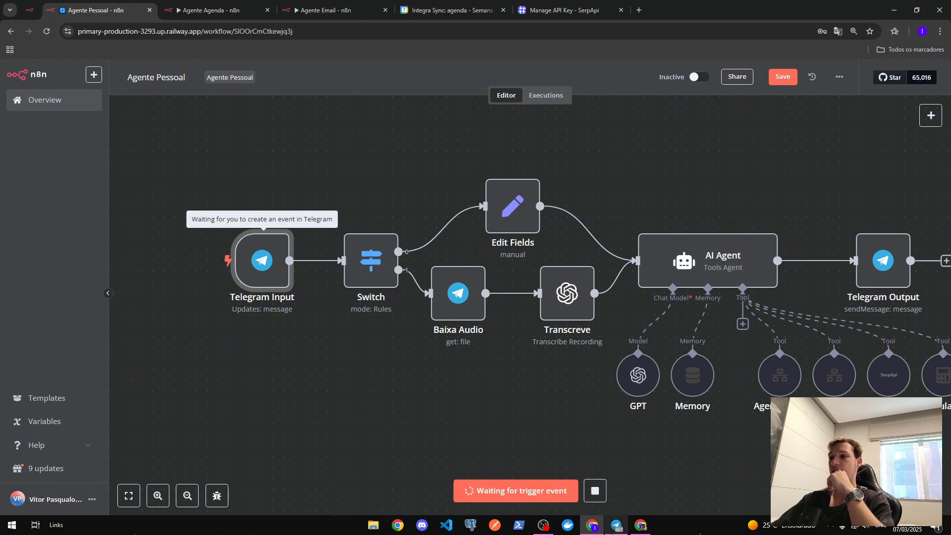
{"action": "left_click", "coordinate": [616, 524]}
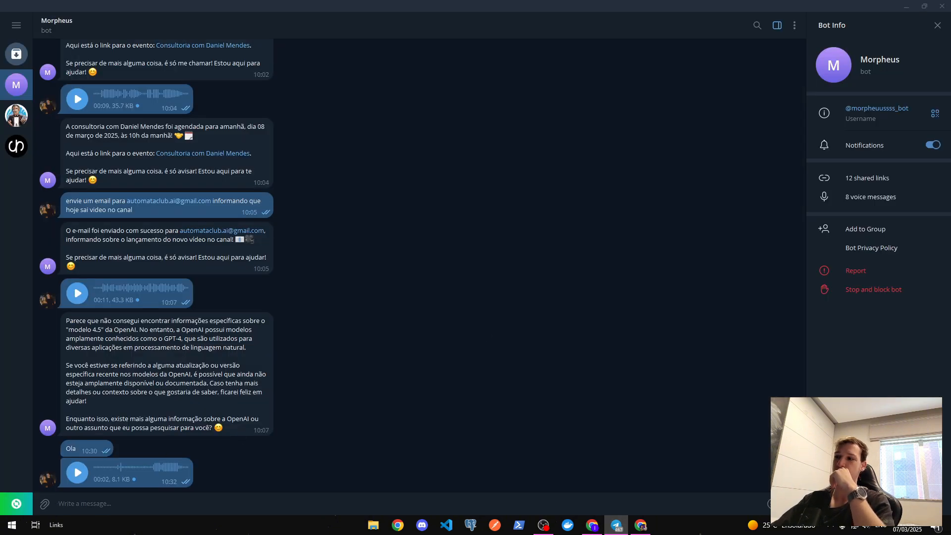
{"action": "left_click_drag", "start_coordinate": [770, 504], "coordinate": [770, 503]}
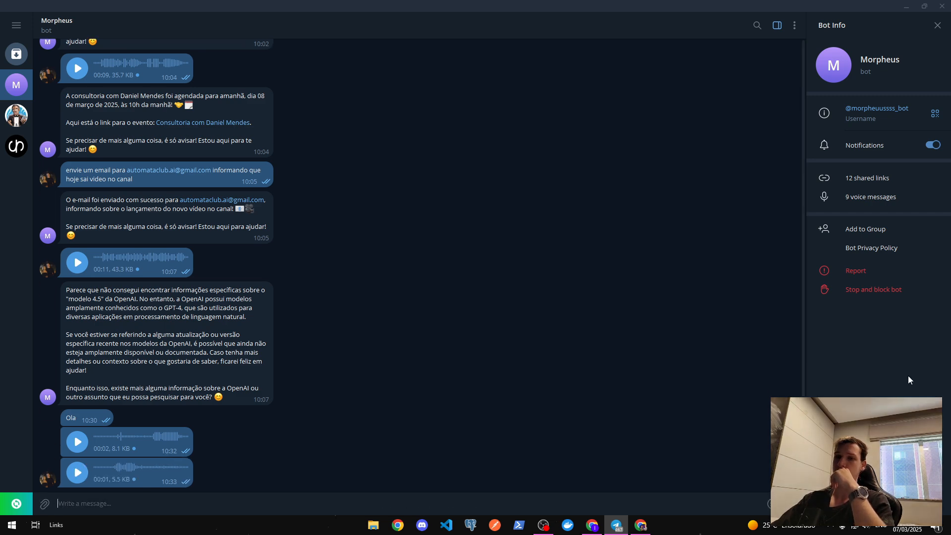
{"action": "left_click", "coordinate": [906, 6]}
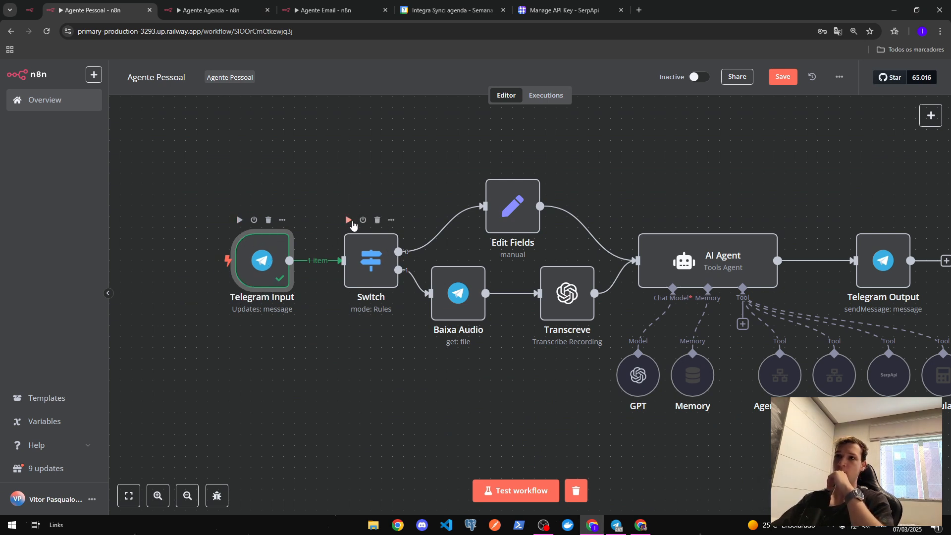
{"action": "left_click", "coordinate": [348, 220]}
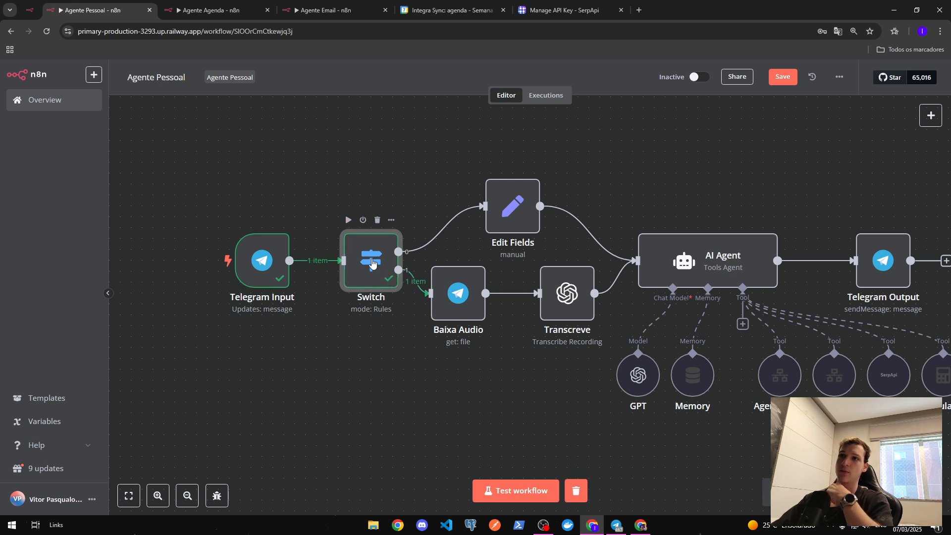
- Preview the Switch node's text and voice file_id rule results to confirm the audio route
{"action": "double_click", "coordinate": [372, 263]}
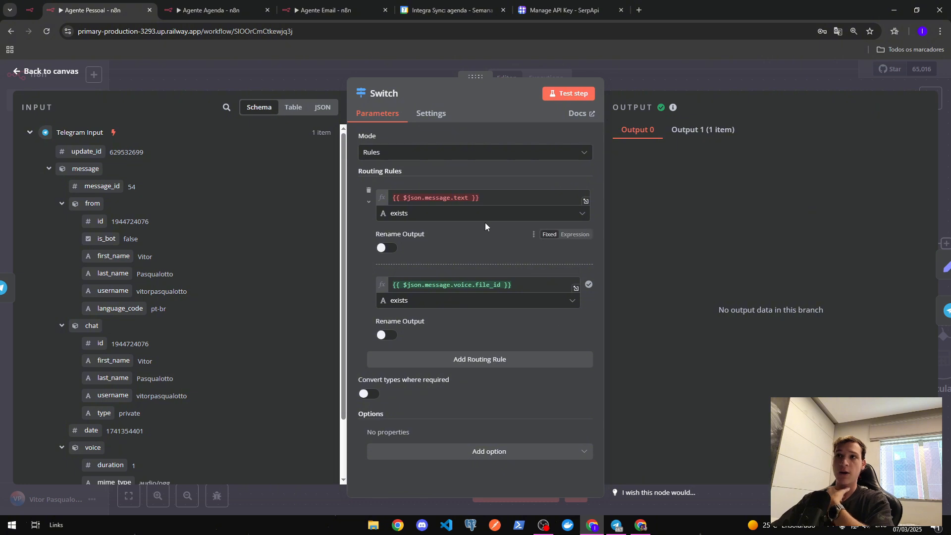
{"action": "left_click_drag", "start_coordinate": [490, 198], "coordinate": [366, 201]}
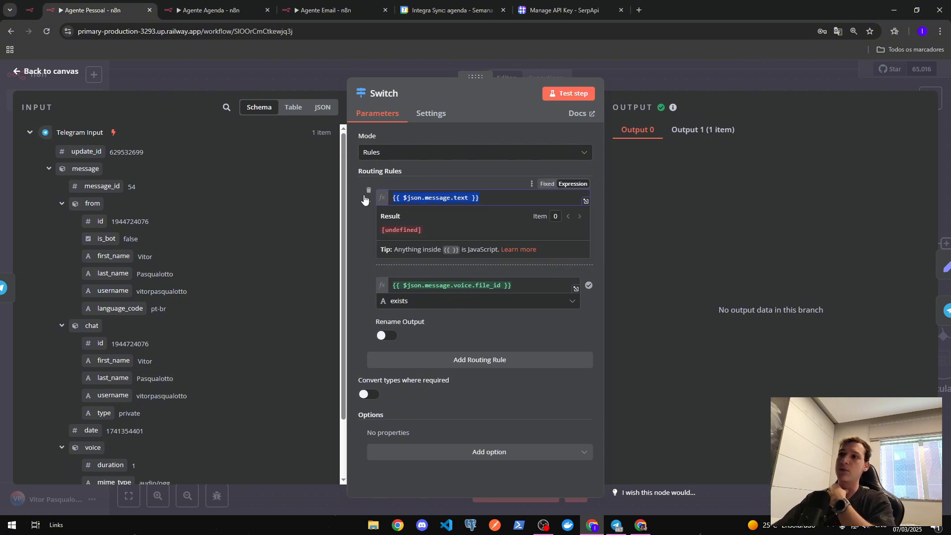
{"action": "left_click", "coordinate": [463, 177]}
{"action": "left_click_drag", "start_coordinate": [520, 286], "coordinate": [343, 284]}
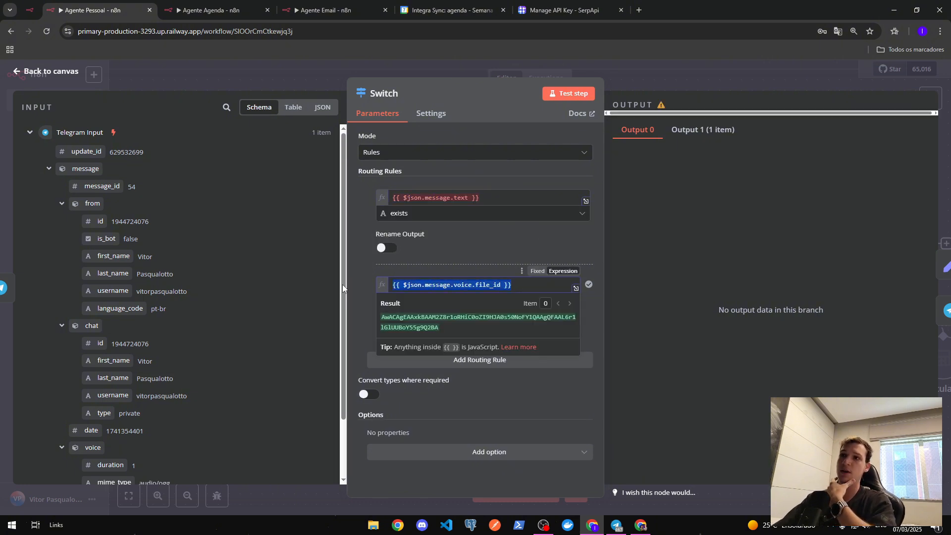
{"action": "left_click", "coordinate": [433, 251]}
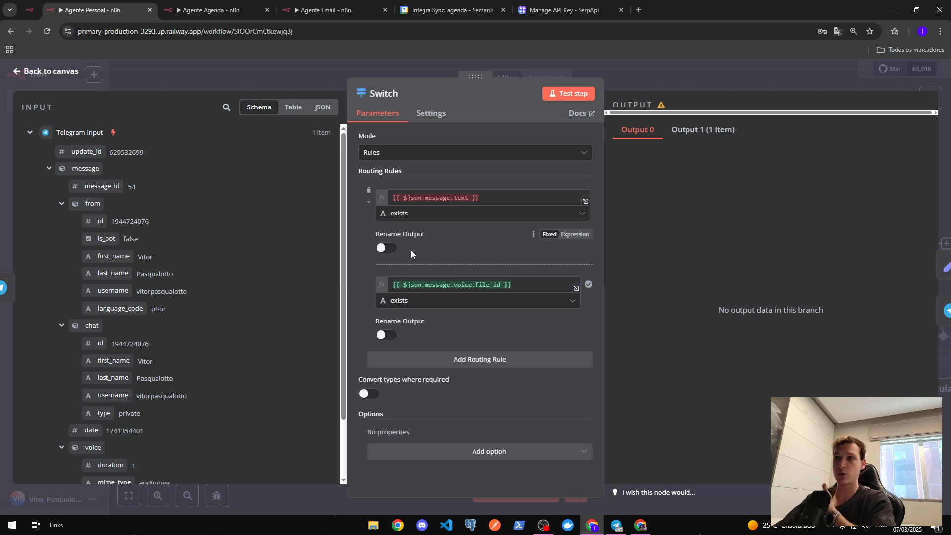
{"action": "left_click", "coordinate": [654, 80]}
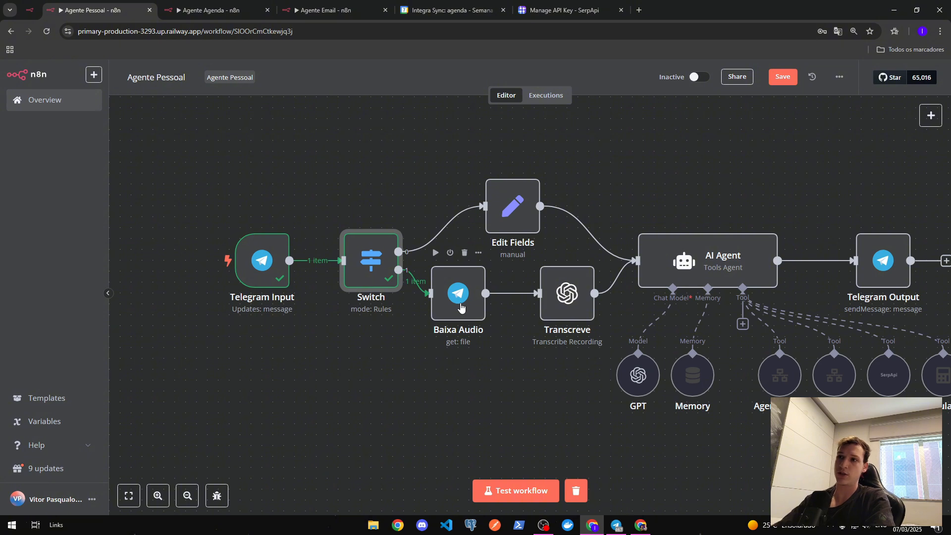
- Browse the available Telegram actions by searching 'tel' in the node list
{"action": "double_click", "coordinate": [460, 307]}
{"action": "left_click", "coordinate": [634, 73]}
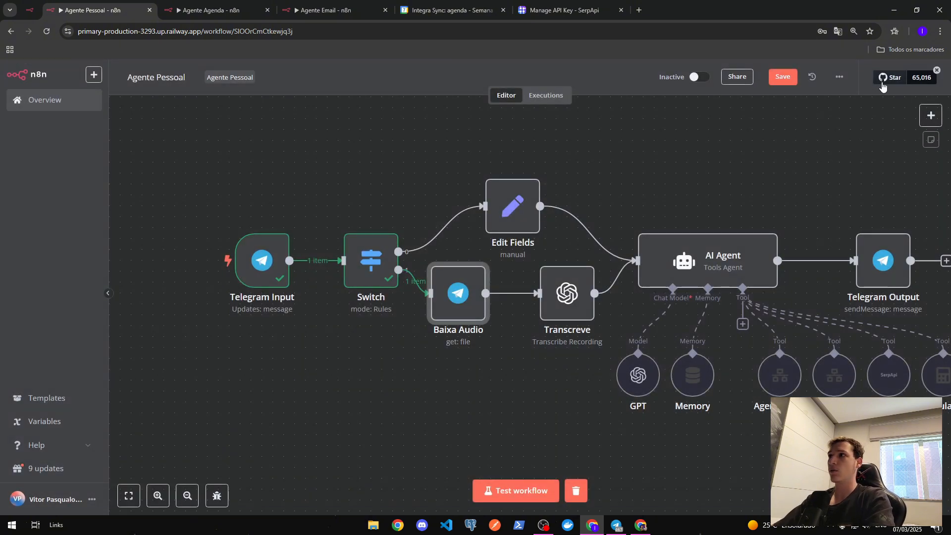
{"action": "left_click", "coordinate": [931, 115]}
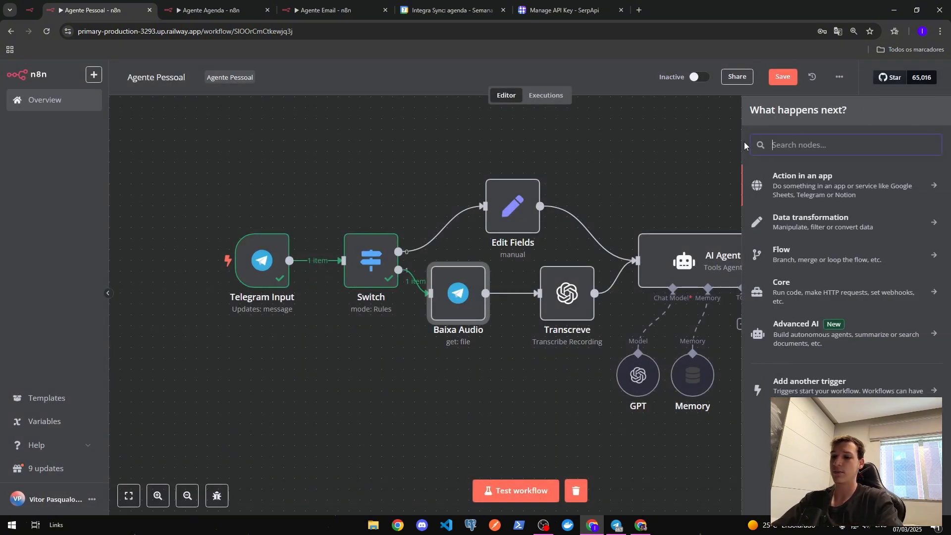
{"action": "type", "text": "tel"}
{"action": "key", "text": "Return"}
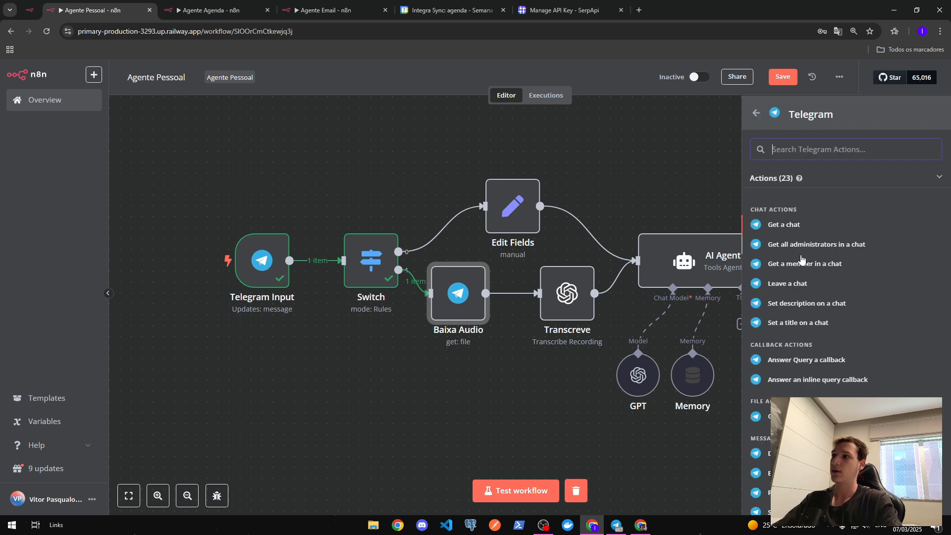
{"action": "scroll", "coordinate": [798, 268], "scroll_direction": "down", "scroll_amount": 2}
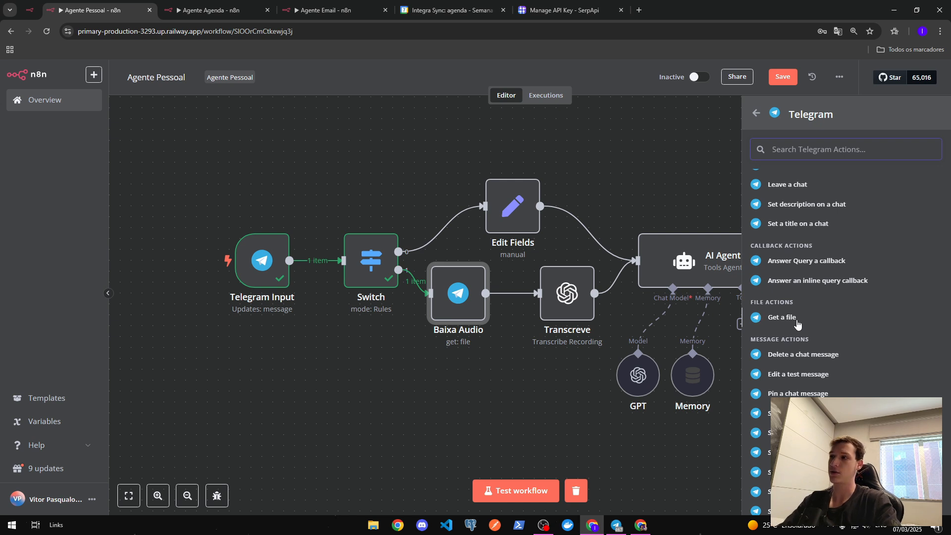
{"action": "left_click", "coordinate": [713, 129]}
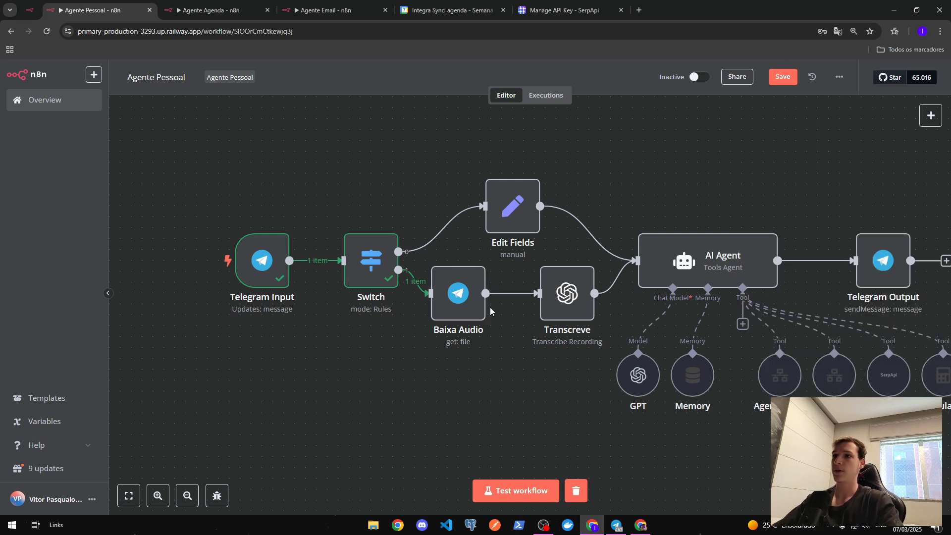
- Confirm the Baixa Audio node keeps the Get file operation
{"action": "double_click", "coordinate": [455, 294]}
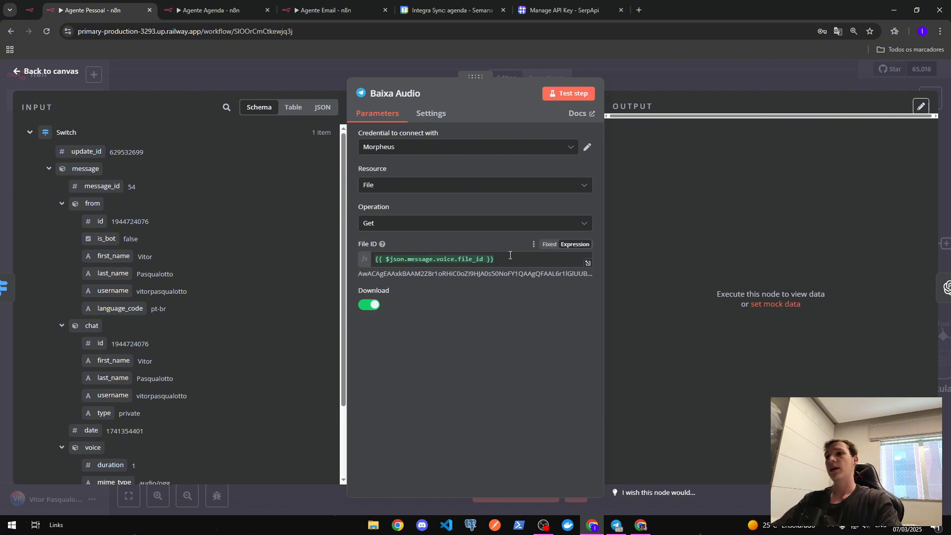
{"action": "left_click_drag", "start_coordinate": [511, 257], "coordinate": [303, 260]}
{"action": "scroll", "coordinate": [163, 347], "scroll_direction": "down", "scroll_amount": 3}
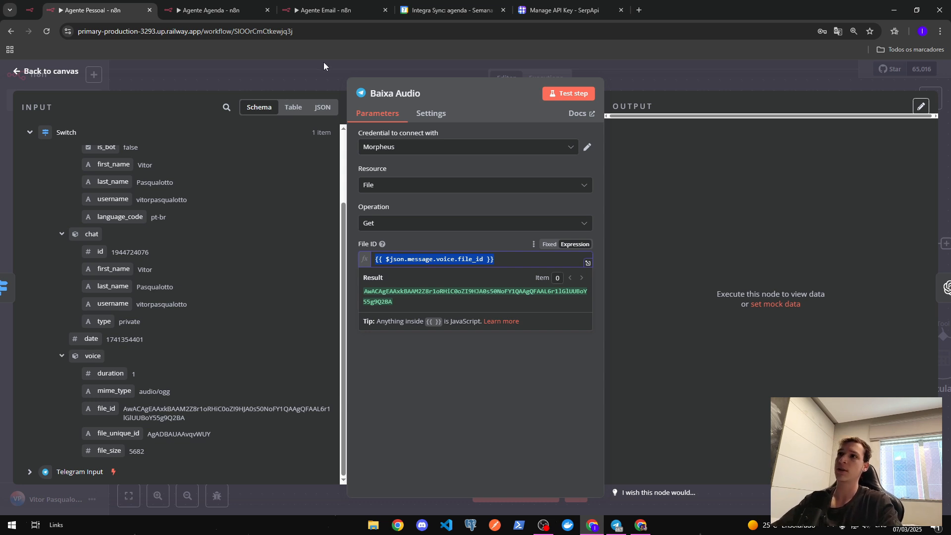
{"action": "left_click", "coordinate": [503, 229]}
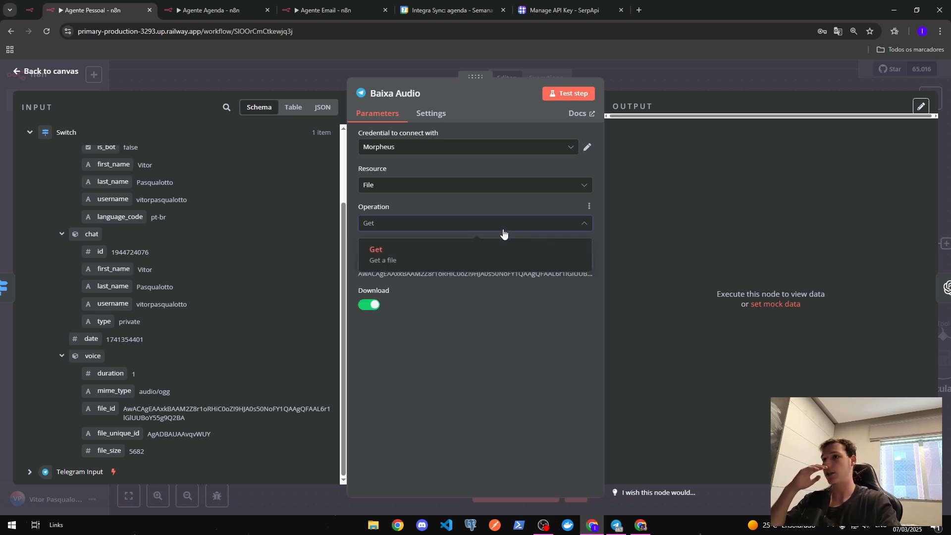
{"action": "left_click", "coordinate": [424, 347]}
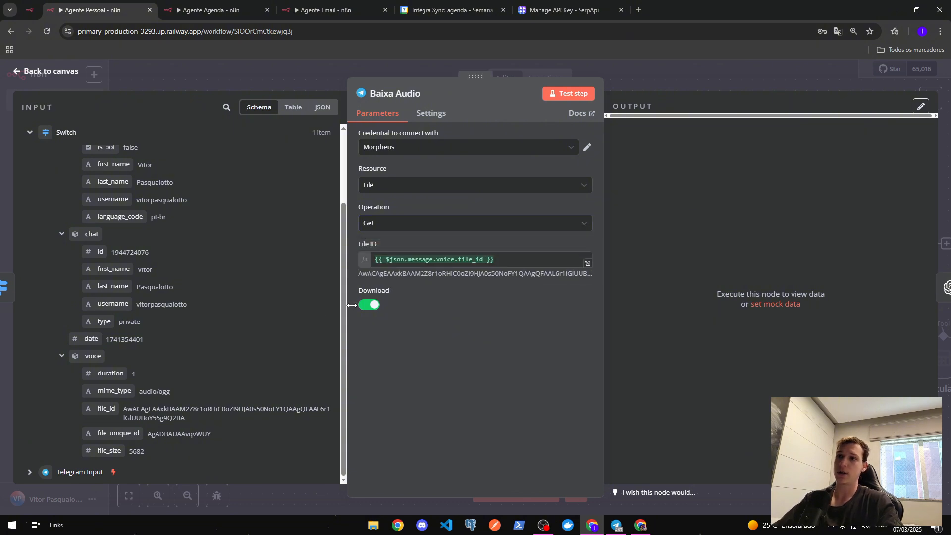
{"action": "left_click", "coordinate": [629, 81]}
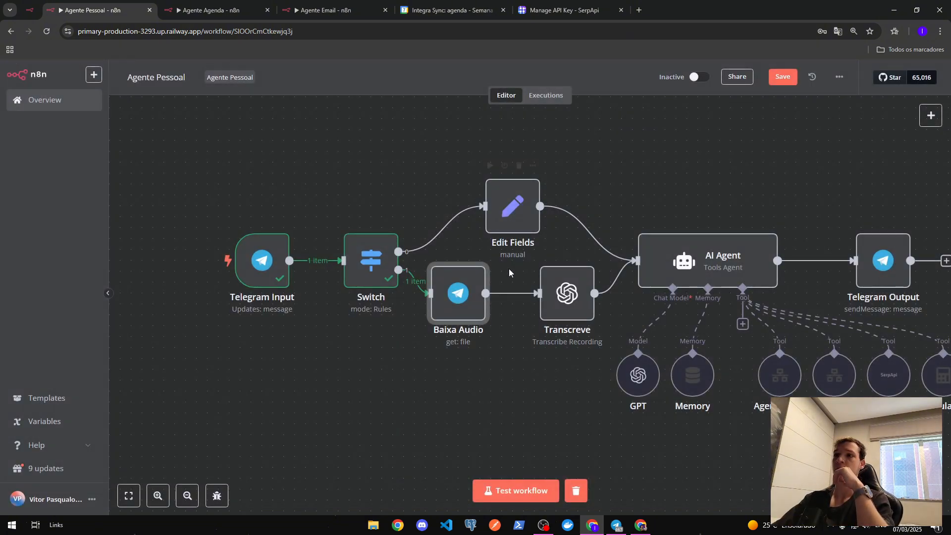
- Run Baixa Audio to download the voice message as file_5.oga (5.68 kB)
{"action": "left_click", "coordinate": [435, 253]}
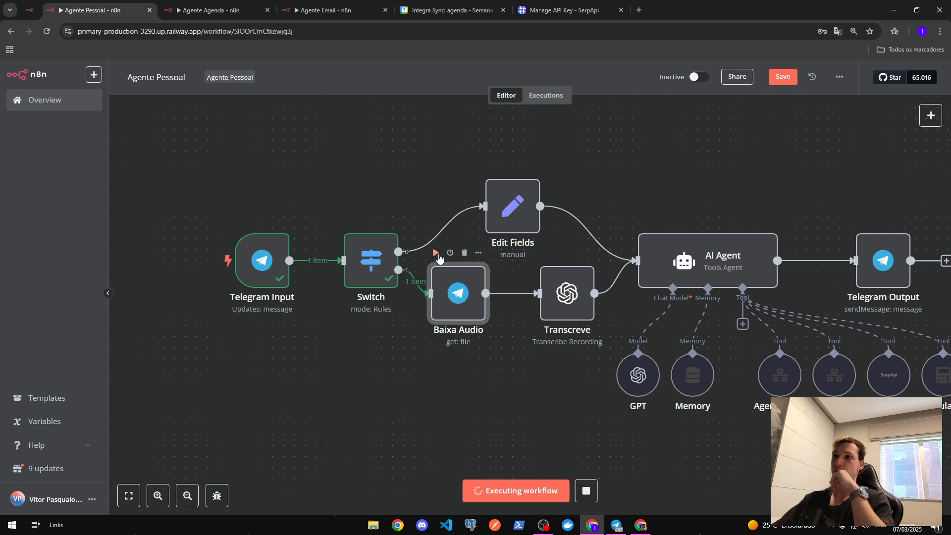
{"action": "double_click", "coordinate": [465, 299]}
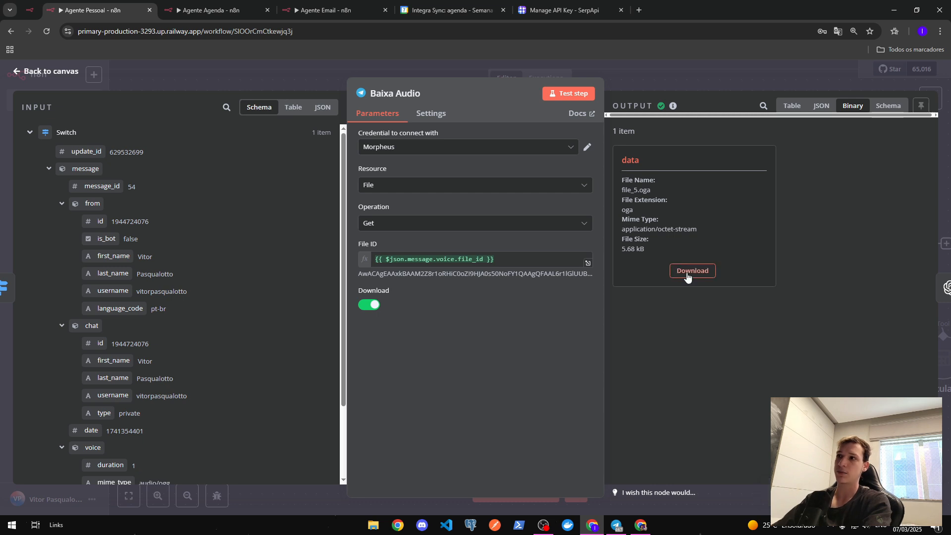
{"action": "left_click", "coordinate": [670, 72]}
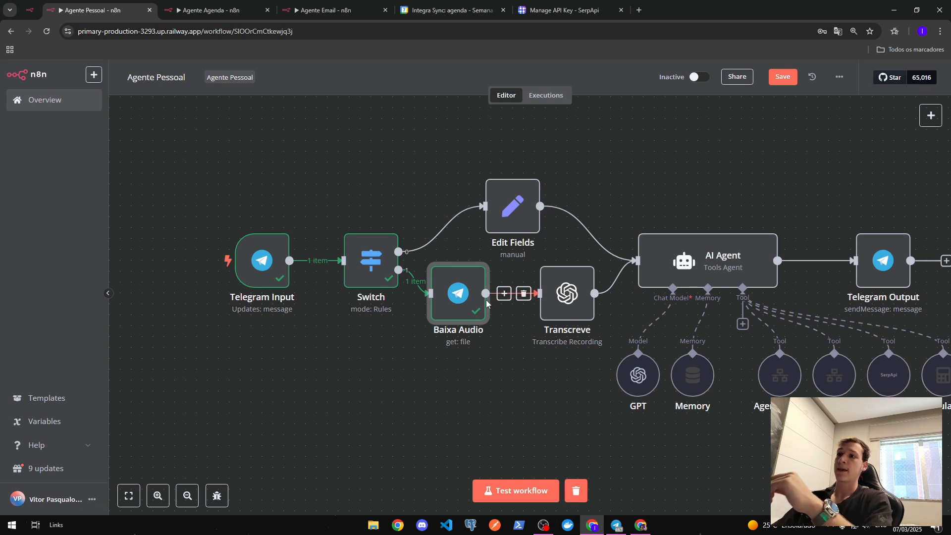
{"action": "double_click", "coordinate": [567, 295]}
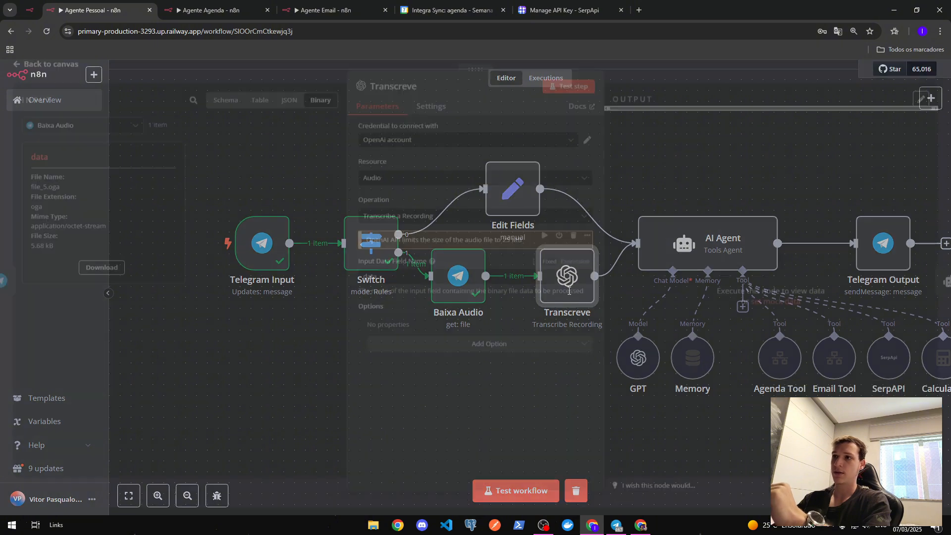
{"action": "double_click", "coordinate": [930, 88]}
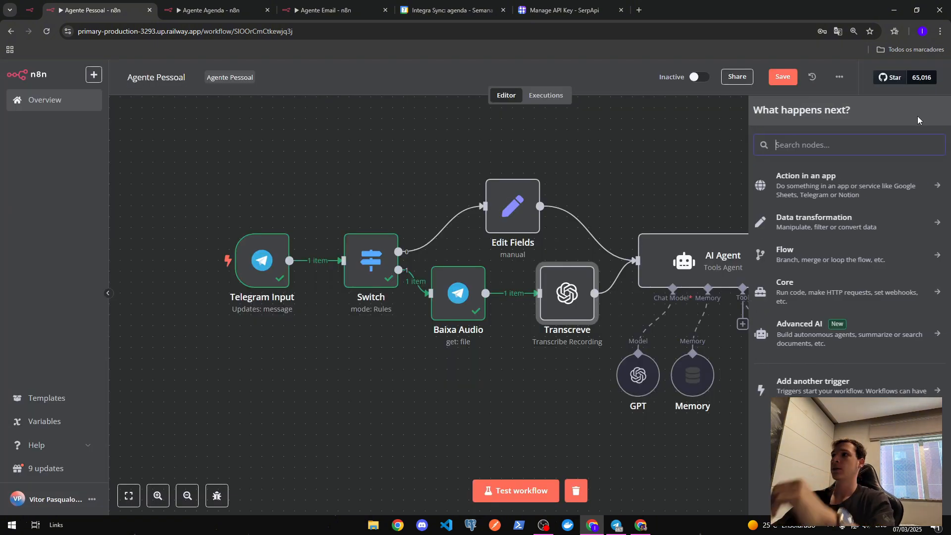
{"action": "type", "text": "openai"}
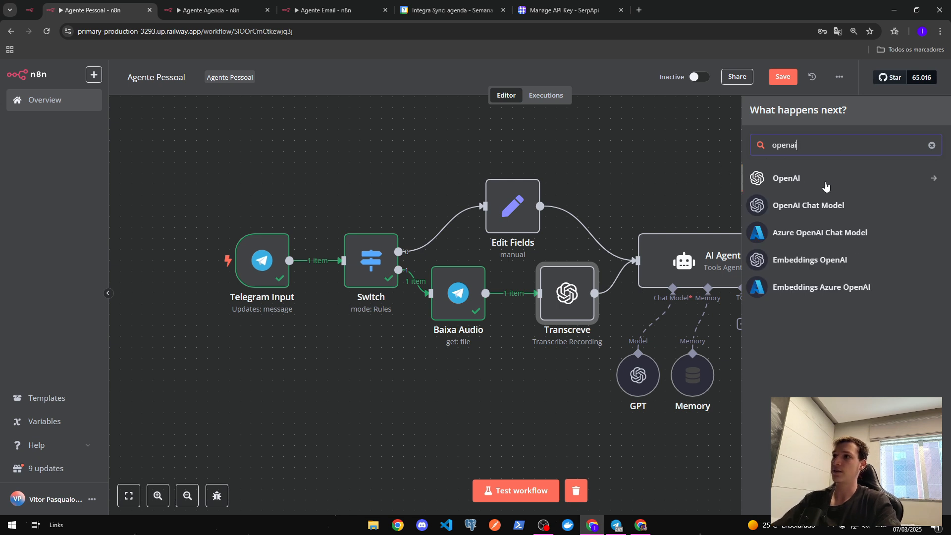
{"action": "left_click", "coordinate": [800, 190]}
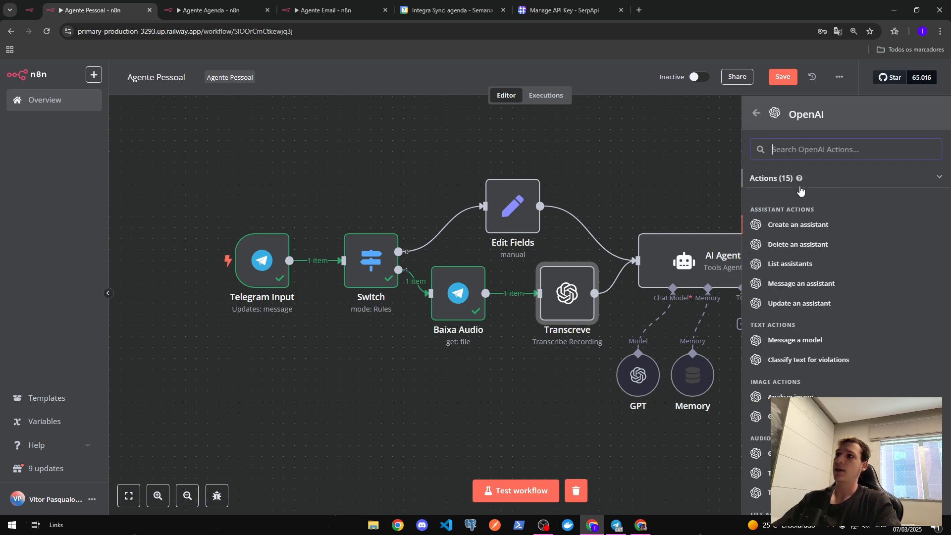
{"action": "scroll", "coordinate": [788, 305], "scroll_direction": "down", "scroll_amount": 1}
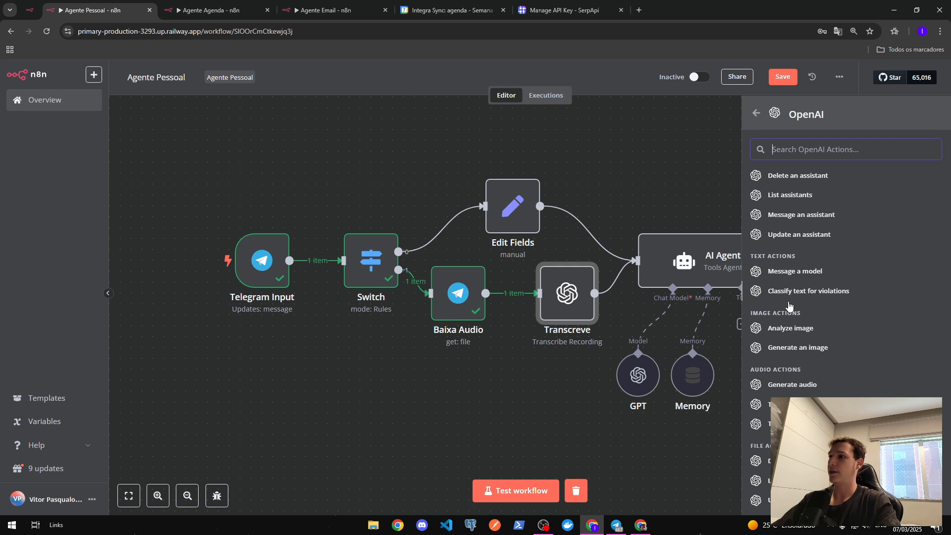
{"action": "scroll", "coordinate": [789, 304], "scroll_direction": "down", "scroll_amount": 1}
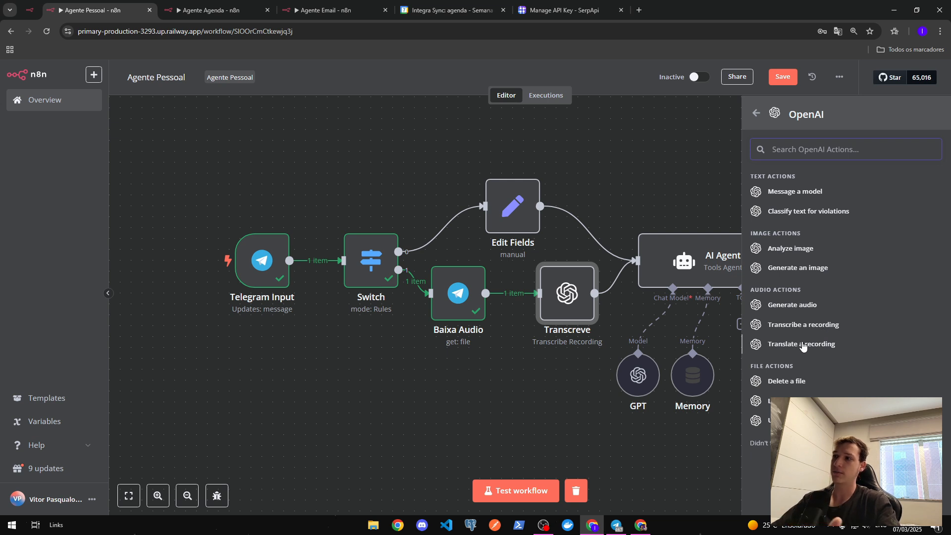
{"action": "left_click", "coordinate": [756, 116]}
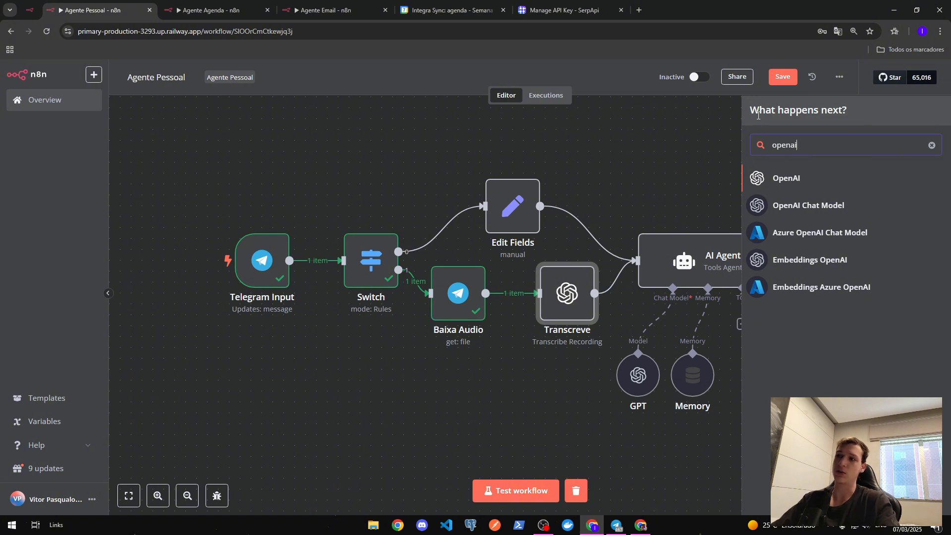
{"action": "left_click", "coordinate": [693, 162]}
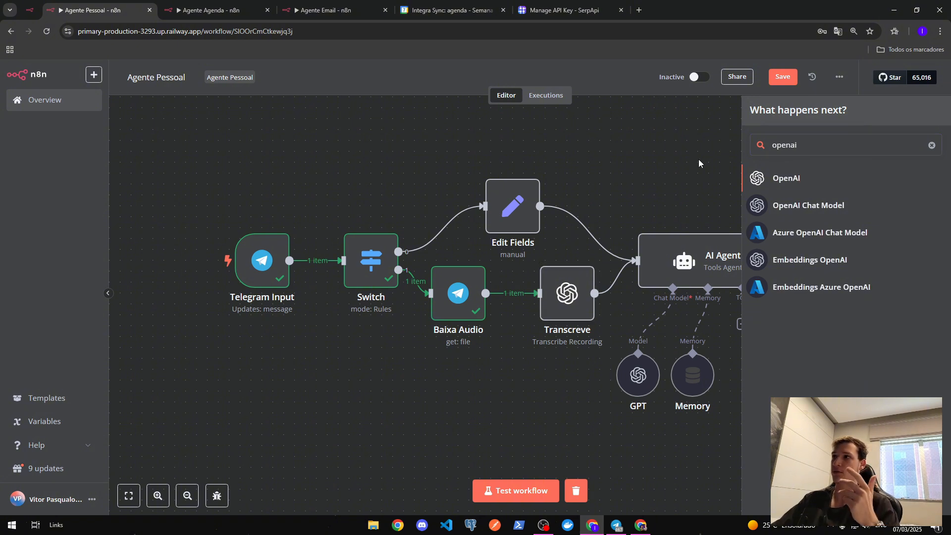
{"action": "double_click", "coordinate": [568, 295]}
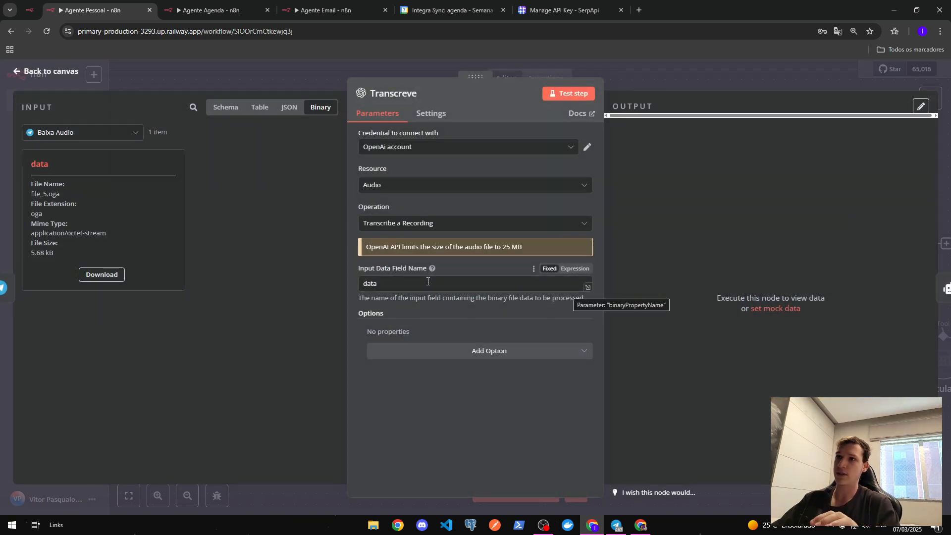
- Keep Transcreve on 'Transcribe a Recording' with input data field name 'data'
{"action": "left_click", "coordinate": [478, 227]}
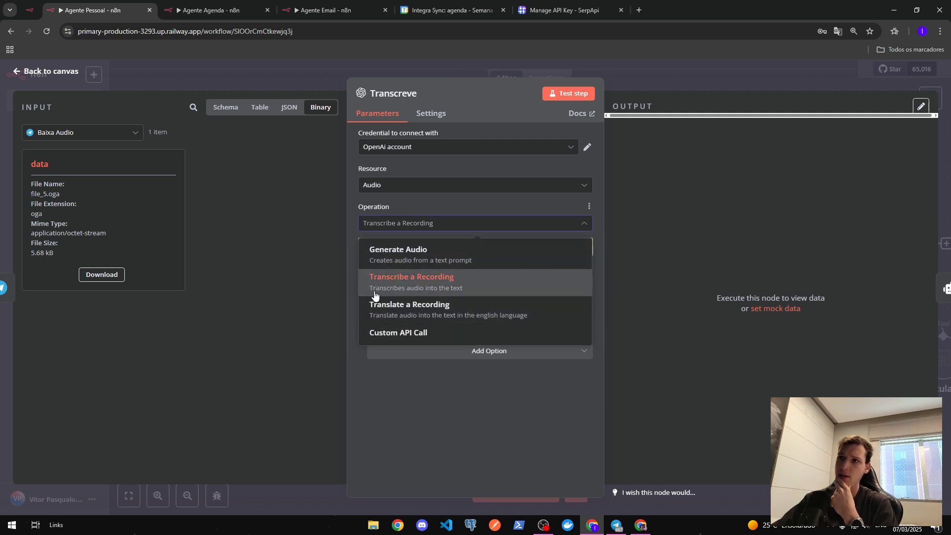
{"action": "left_click", "coordinate": [513, 222]}
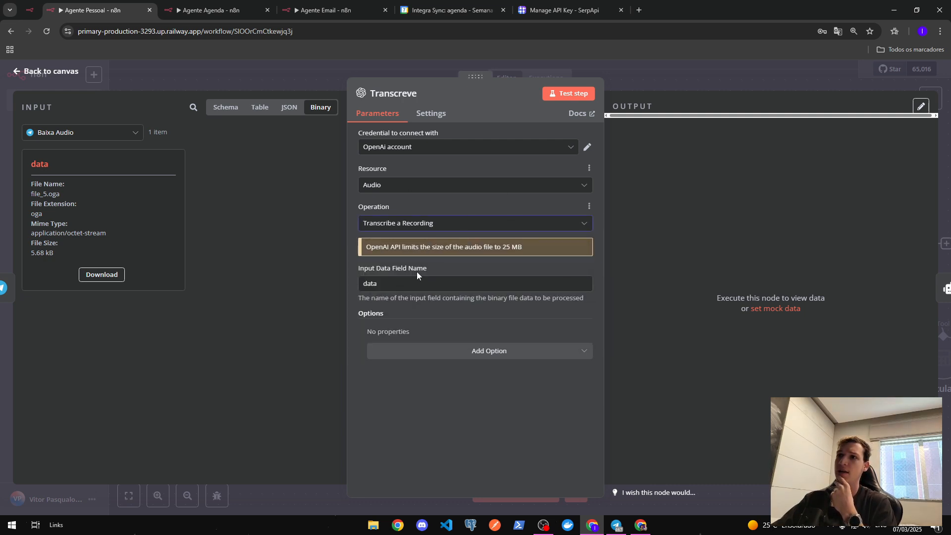
{"action": "left_click", "coordinate": [407, 283]}
{"action": "double_click", "coordinate": [370, 283]}
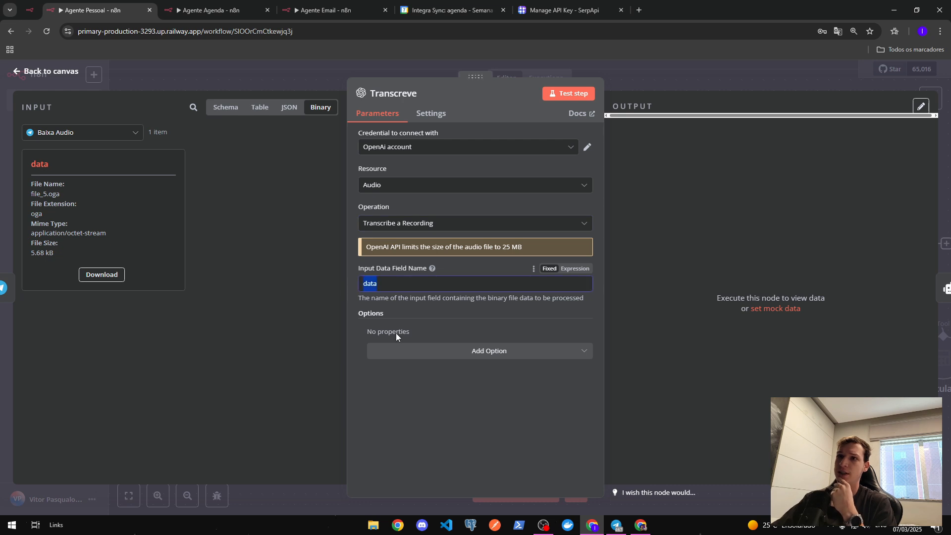
{"action": "left_click", "coordinate": [396, 333]}
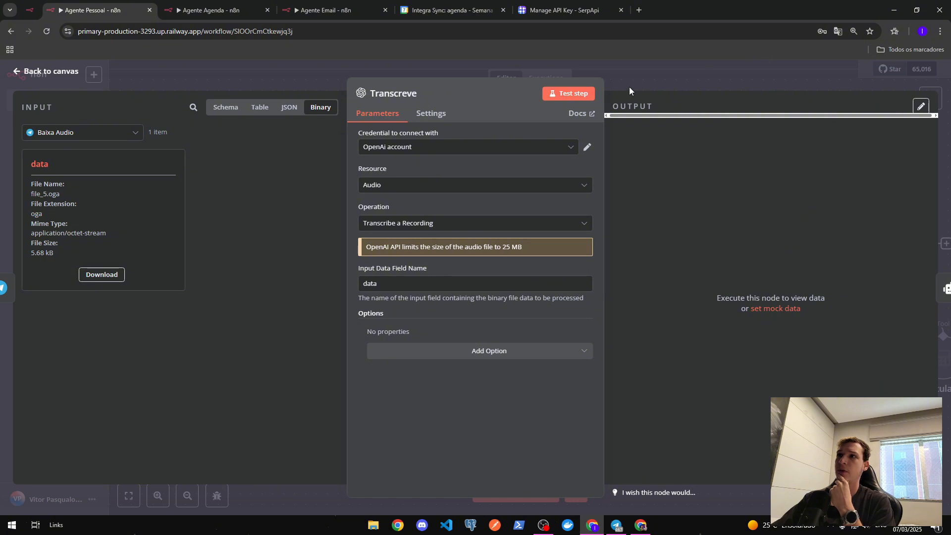
- Test Transcreve with the OpenAi account credential, transcribing the audio to RG
{"action": "left_click", "coordinate": [575, 93]}
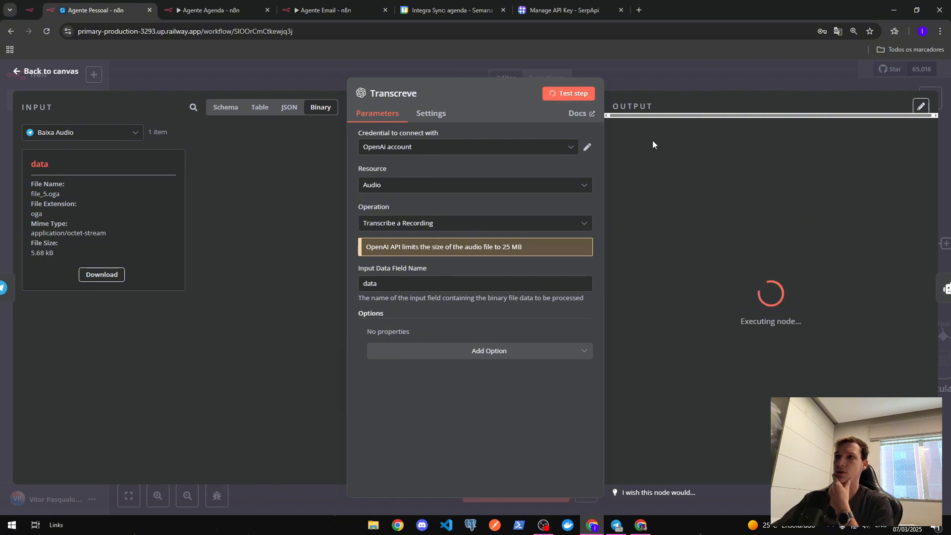
{"action": "left_click", "coordinate": [433, 151]}
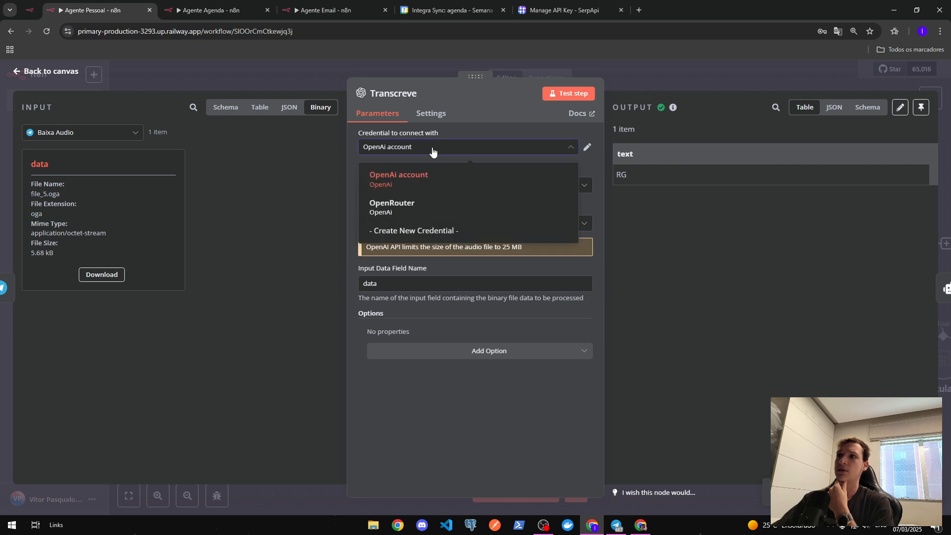
{"action": "left_click", "coordinate": [484, 87]}
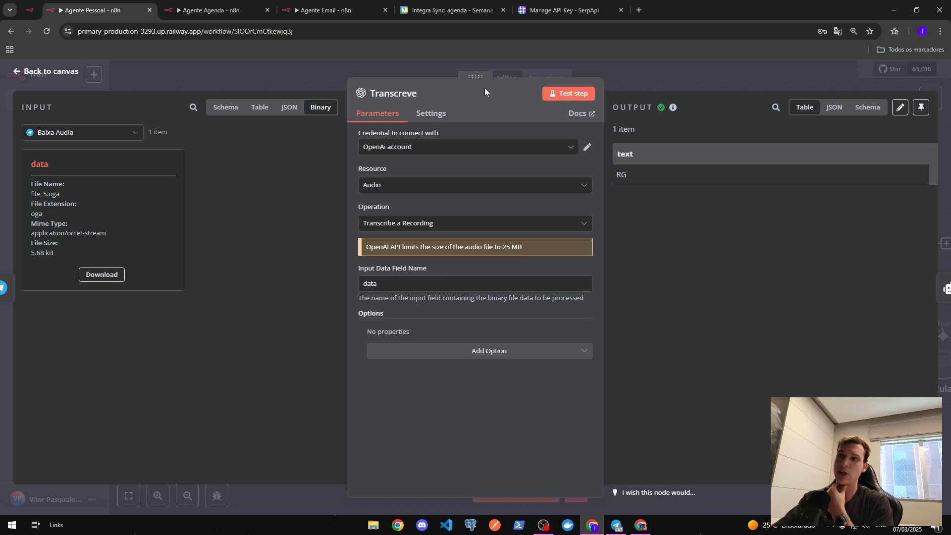
{"action": "left_click", "coordinate": [651, 72]}
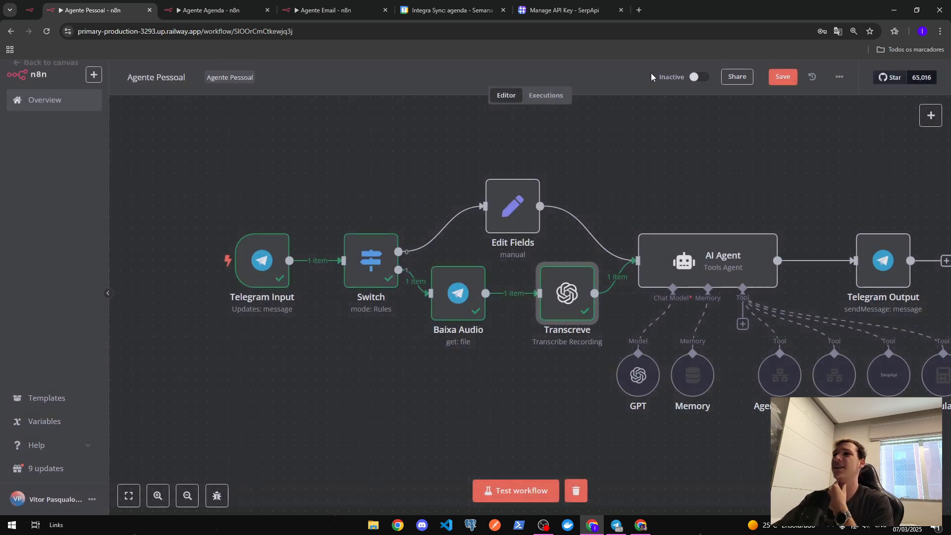
- Record and send a two-second voice note to Morpheus, then return to n8n
{"action": "key", "text": "alt+Tab"}
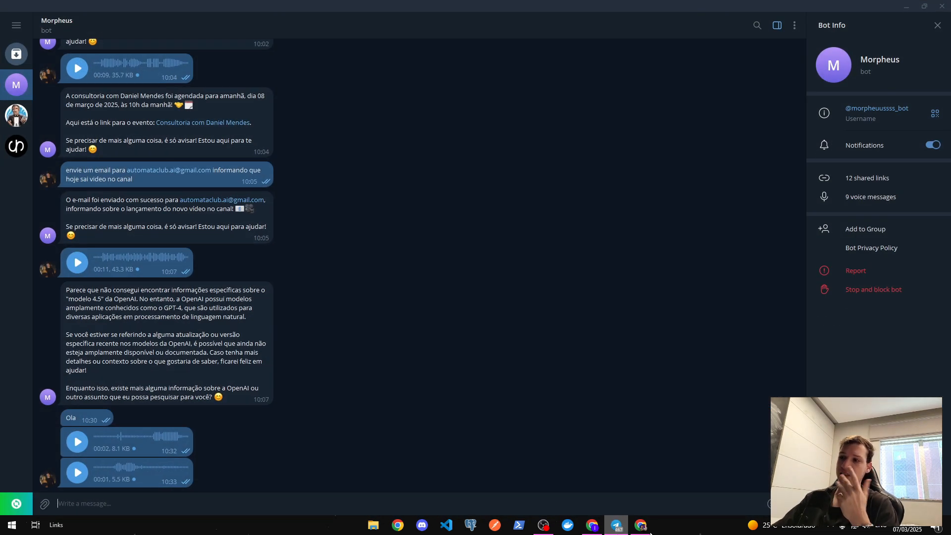
{"action": "left_click", "coordinate": [794, 504]}
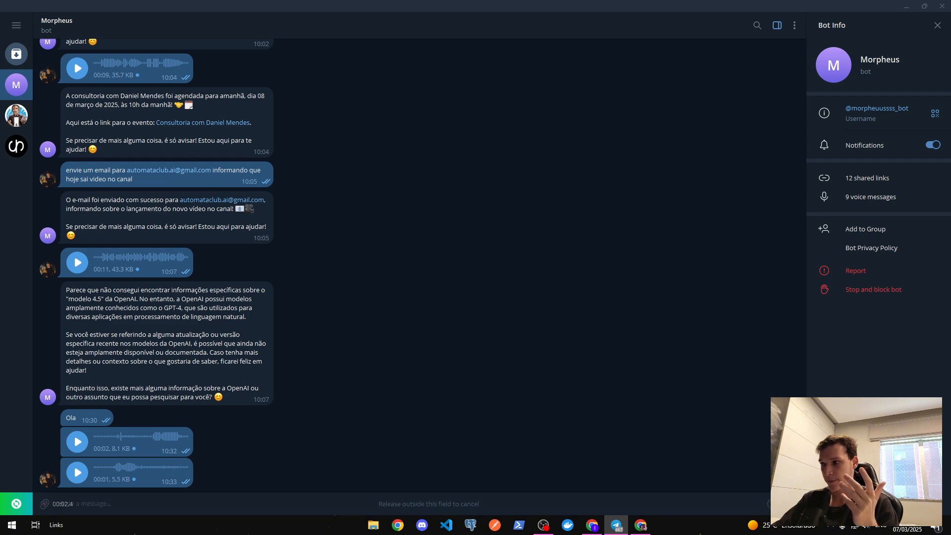
{"action": "left_click_drag", "start_coordinate": [794, 504], "coordinate": [793, 504]}
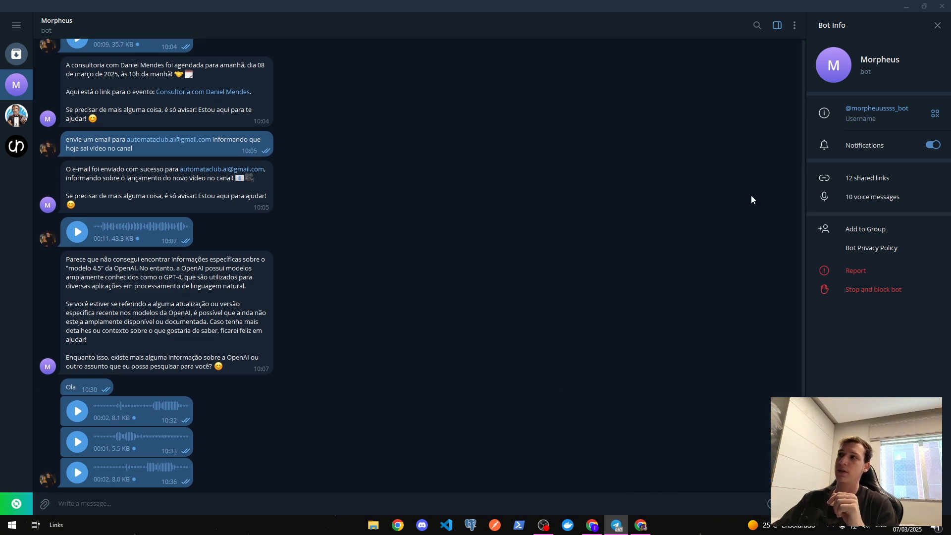
{"action": "left_click", "coordinate": [906, 5]}
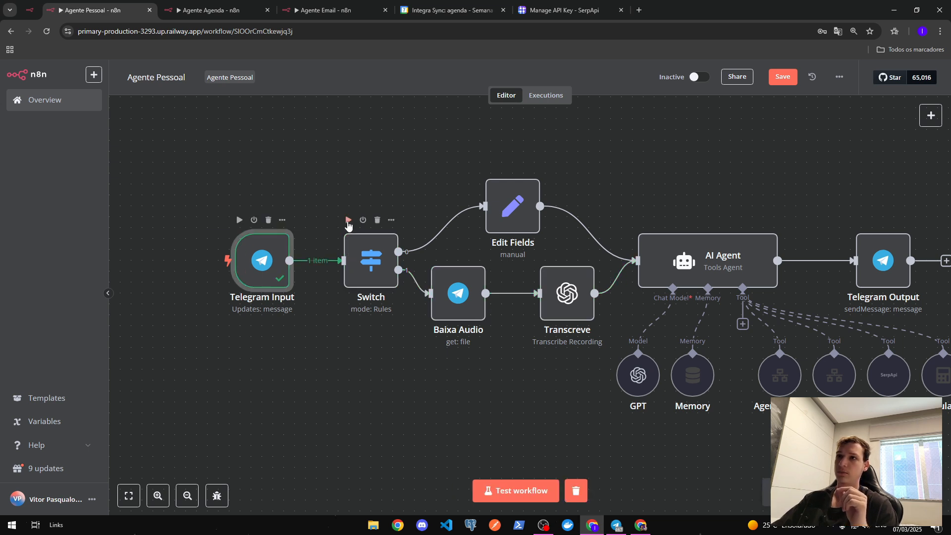
- Run Switch, Baixa Audio and Transcreve on the new voice message
{"action": "left_click", "coordinate": [348, 220]}
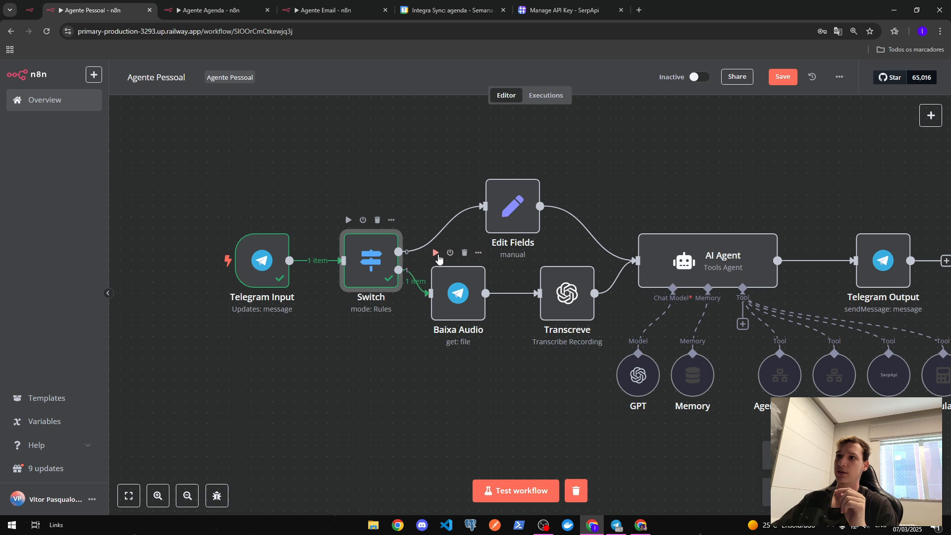
{"action": "left_click", "coordinate": [435, 253]}
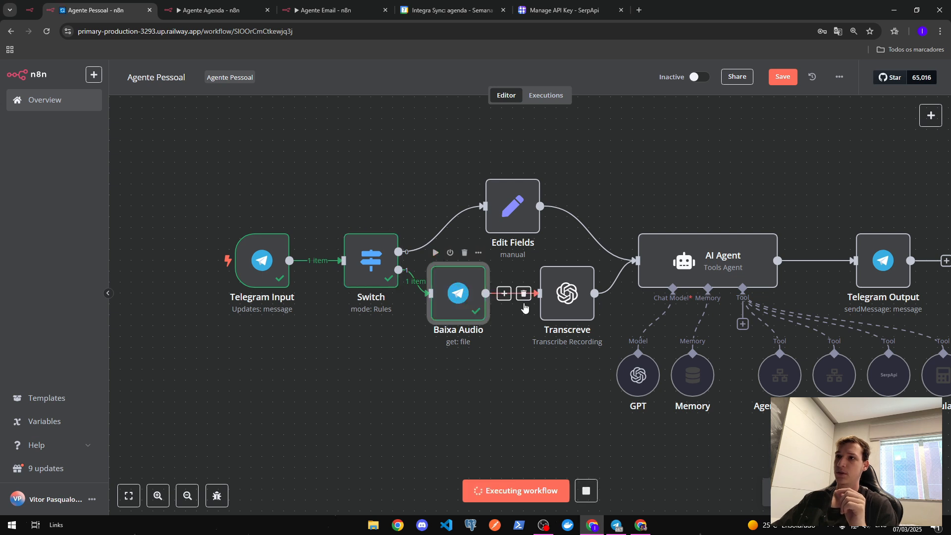
{"action": "left_click", "coordinate": [543, 253]}
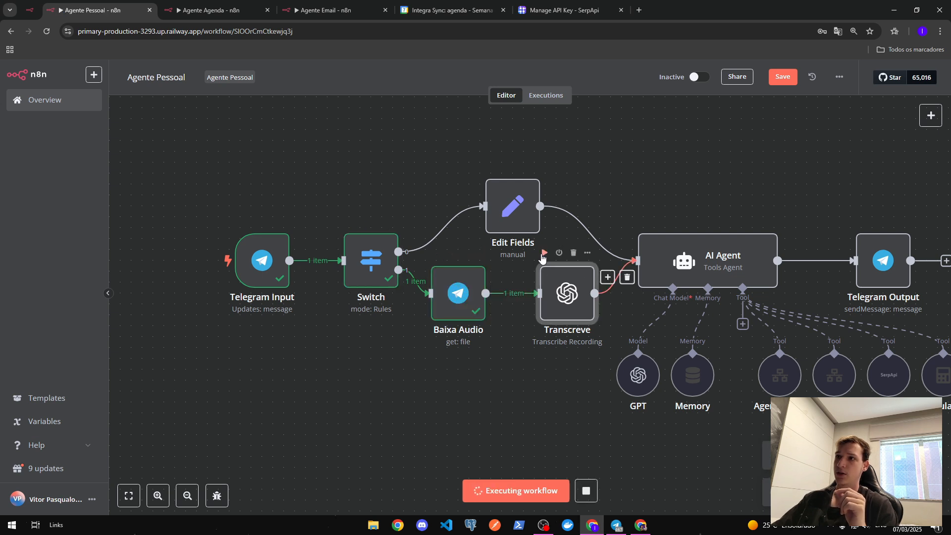
- Check that Transcreve's output text reads 'Oi, tudo bem?'
{"action": "double_click", "coordinate": [563, 292]}
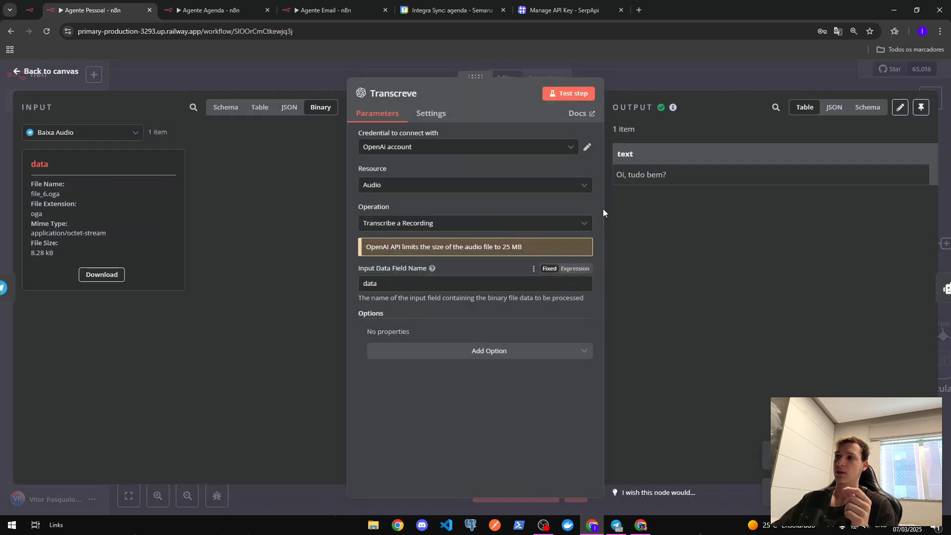
{"action": "left_click_drag", "start_coordinate": [666, 176], "coordinate": [605, 182]}
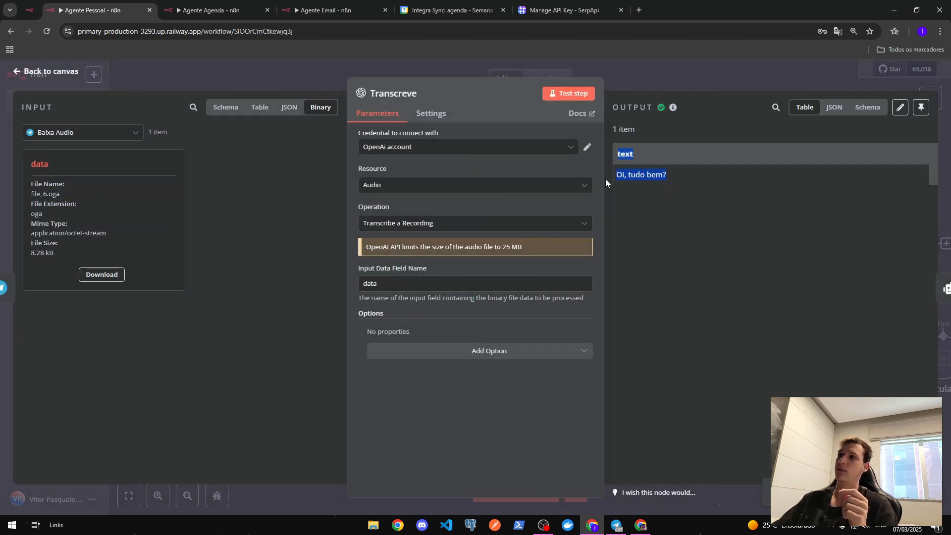
{"action": "left_click", "coordinate": [674, 212]}
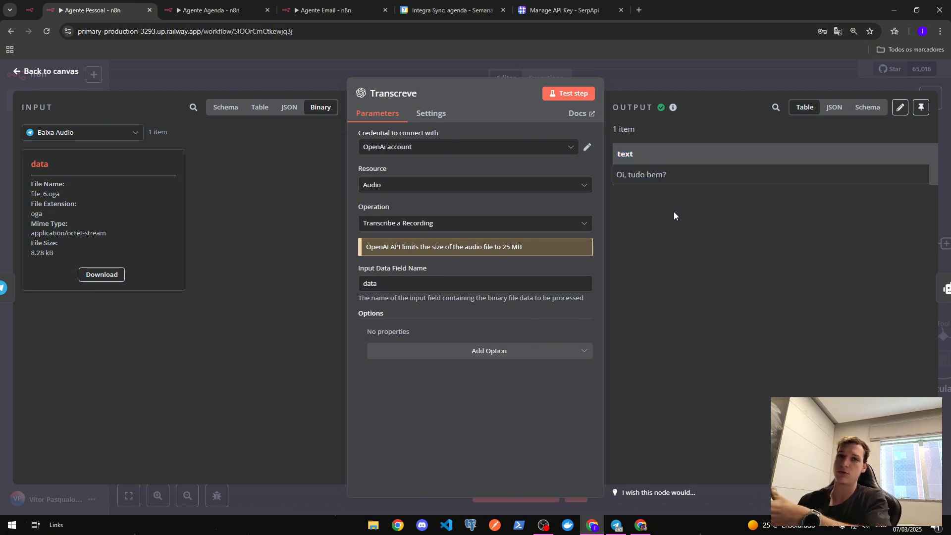
{"action": "key", "text": "Escape"}
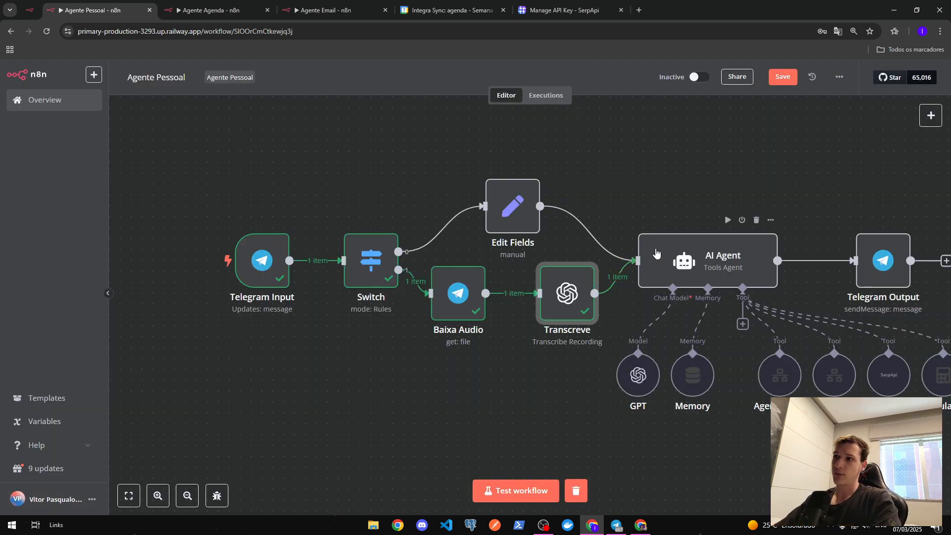
{"action": "left_click_drag", "start_coordinate": [588, 370], "coordinate": [479, 379]}
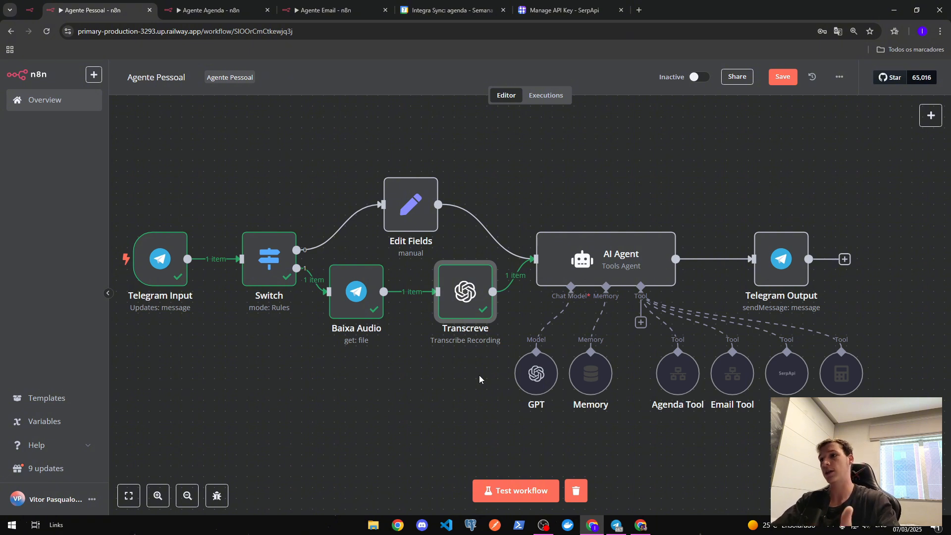
{"action": "left_click_drag", "start_coordinate": [479, 376], "coordinate": [381, 372]}
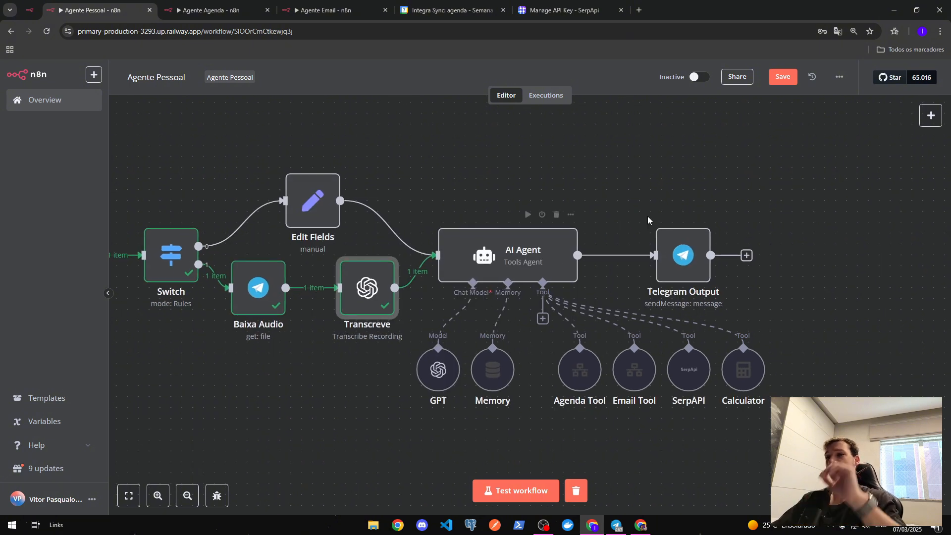
{"action": "mouse_move", "coordinate": [529, 251]}
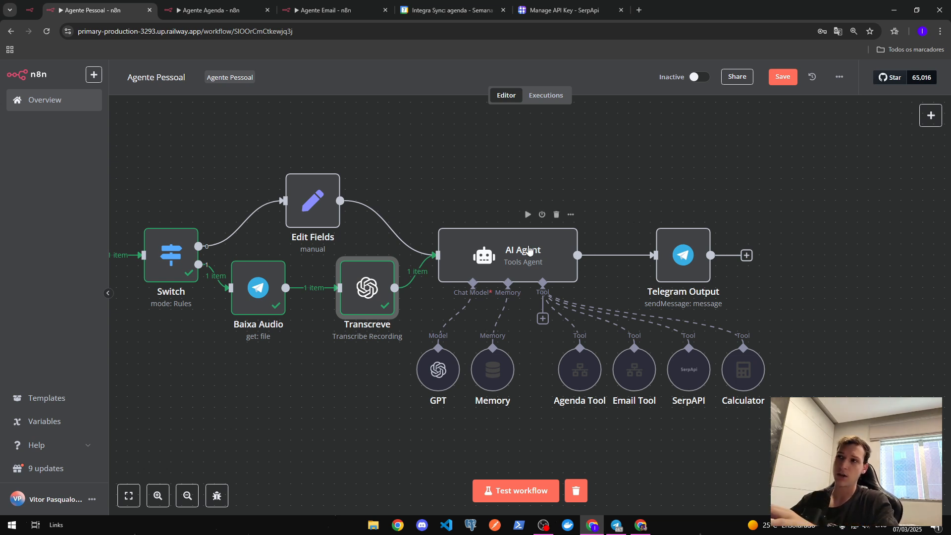
{"action": "double_click", "coordinate": [529, 249]}
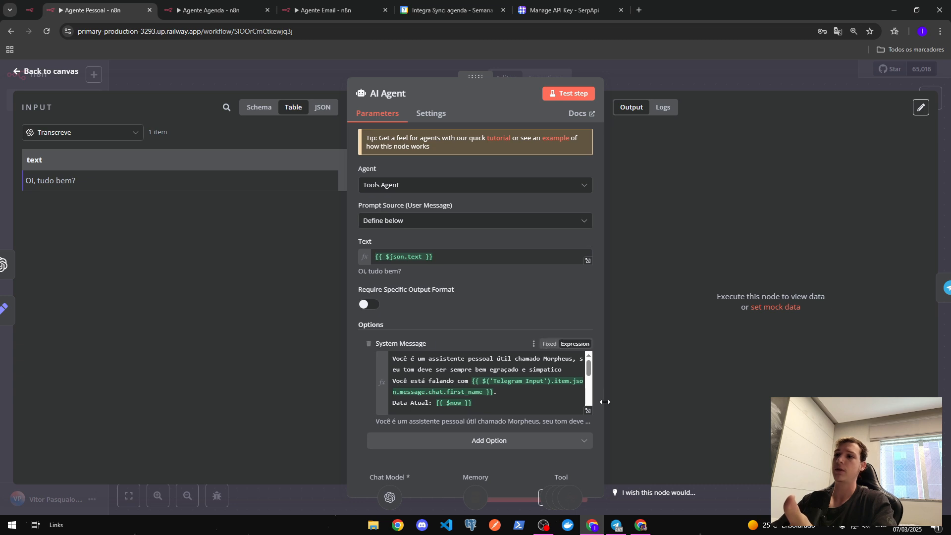
{"action": "left_click", "coordinate": [588, 411]}
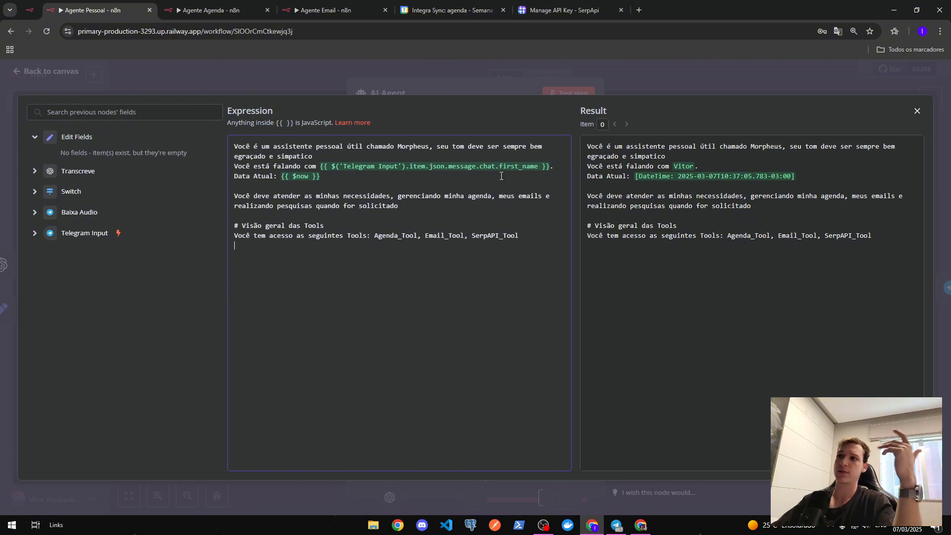
{"action": "left_click", "coordinate": [595, 72]}
{"action": "left_click", "coordinate": [474, 255]}
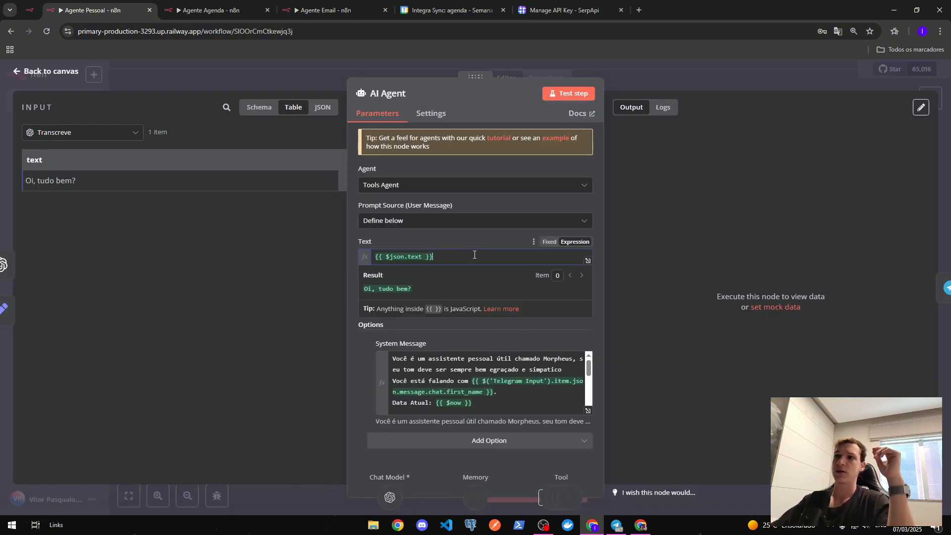
{"action": "left_click", "coordinate": [348, 201]}
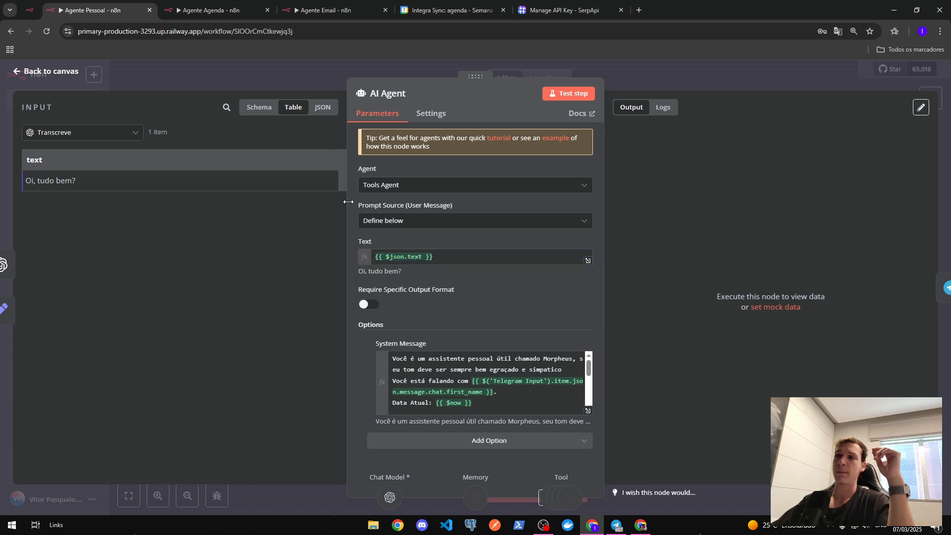
{"action": "left_click", "coordinate": [506, 219]}
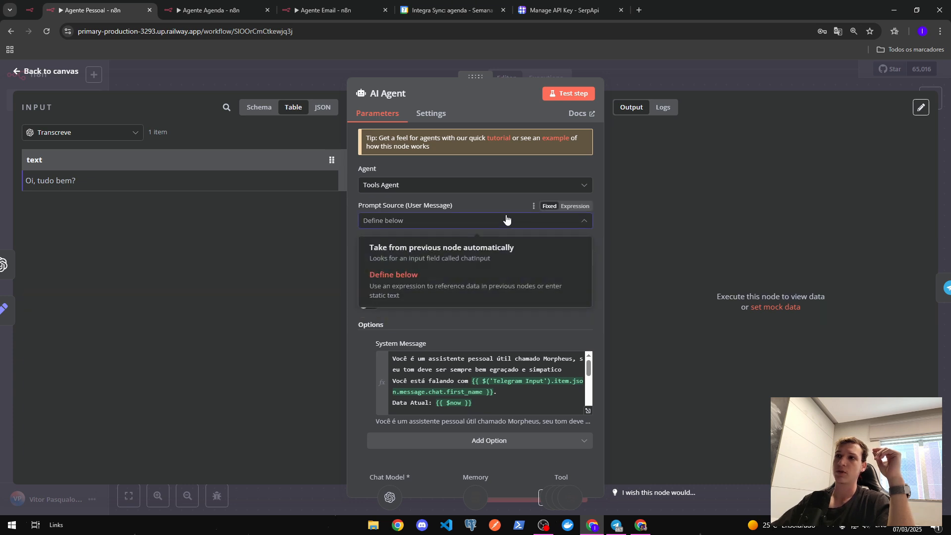
{"action": "left_click", "coordinate": [506, 219]}
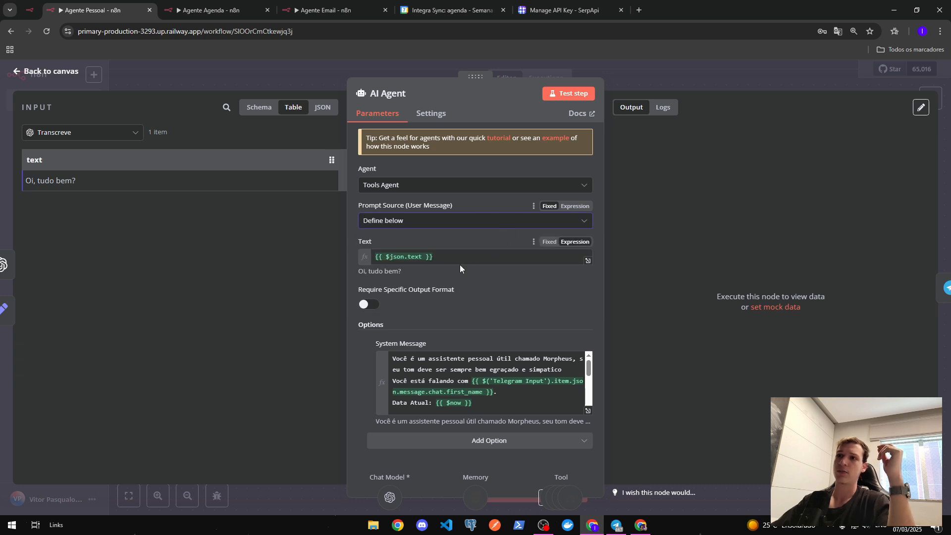
{"action": "left_click", "coordinate": [251, 73]}
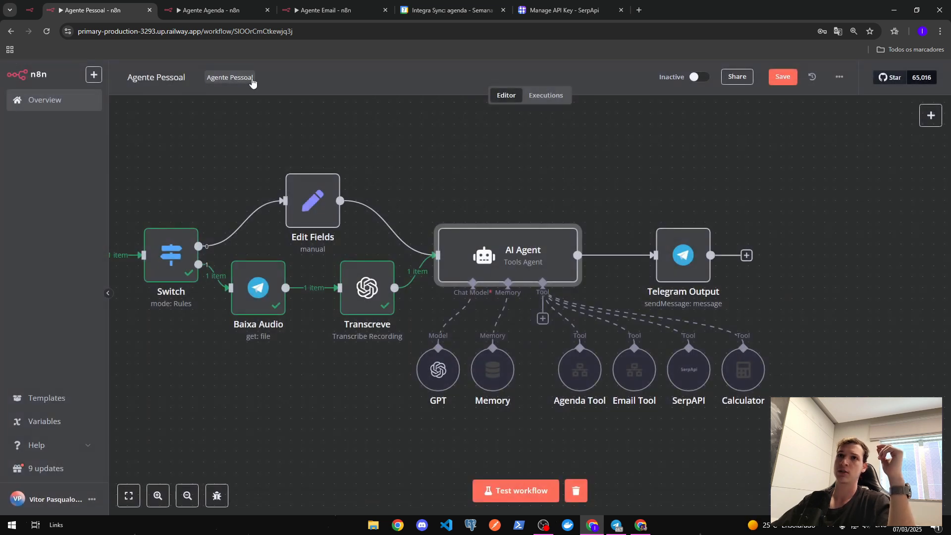
{"action": "double_click", "coordinate": [320, 200]}
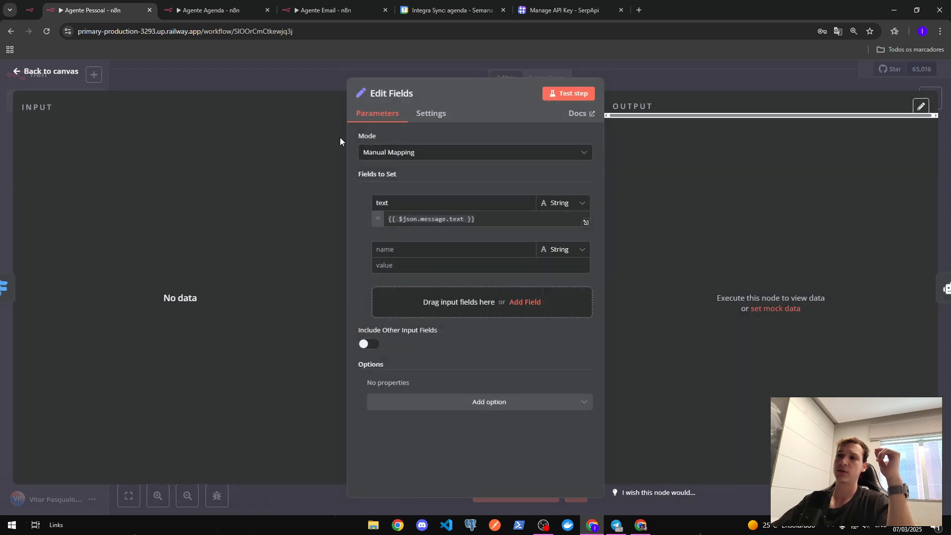
{"action": "left_click_drag", "start_coordinate": [397, 203], "coordinate": [313, 201]}
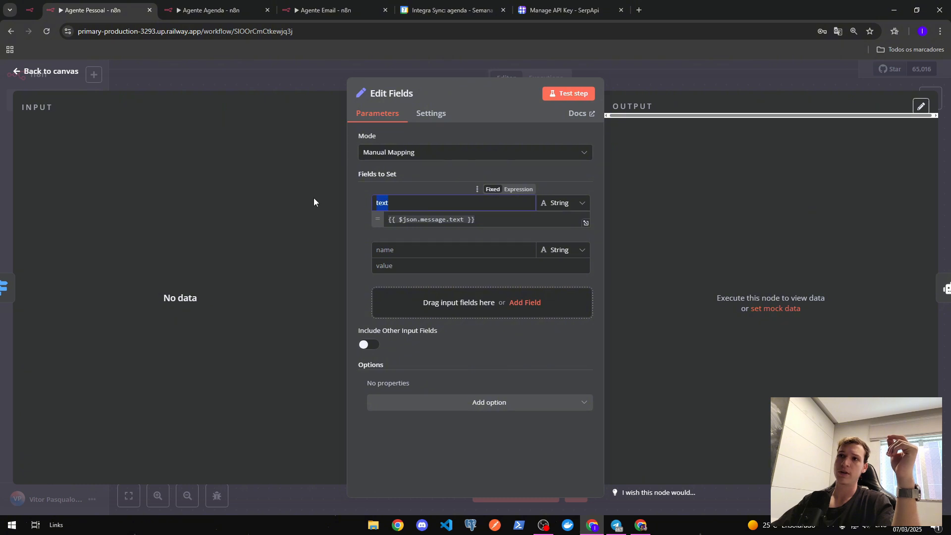
{"action": "left_click", "coordinate": [693, 81]}
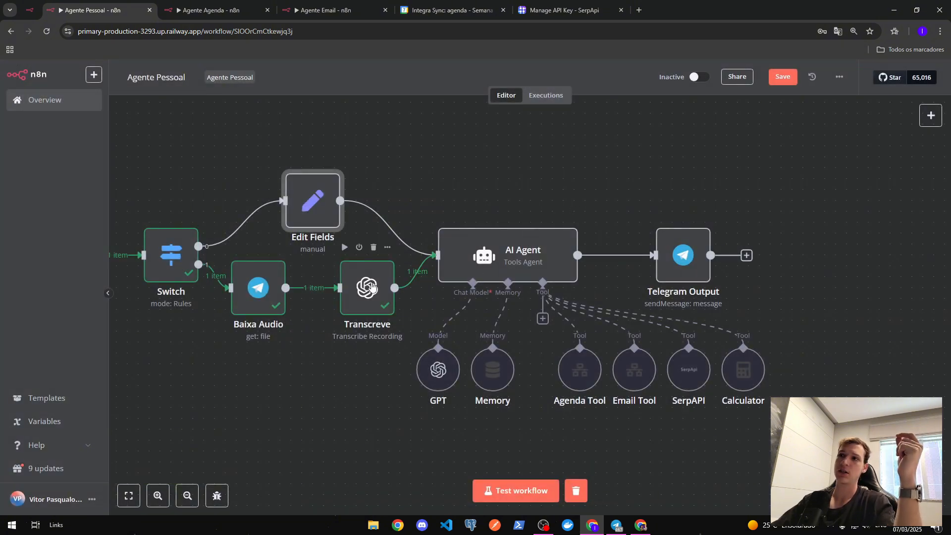
{"action": "double_click", "coordinate": [369, 277]}
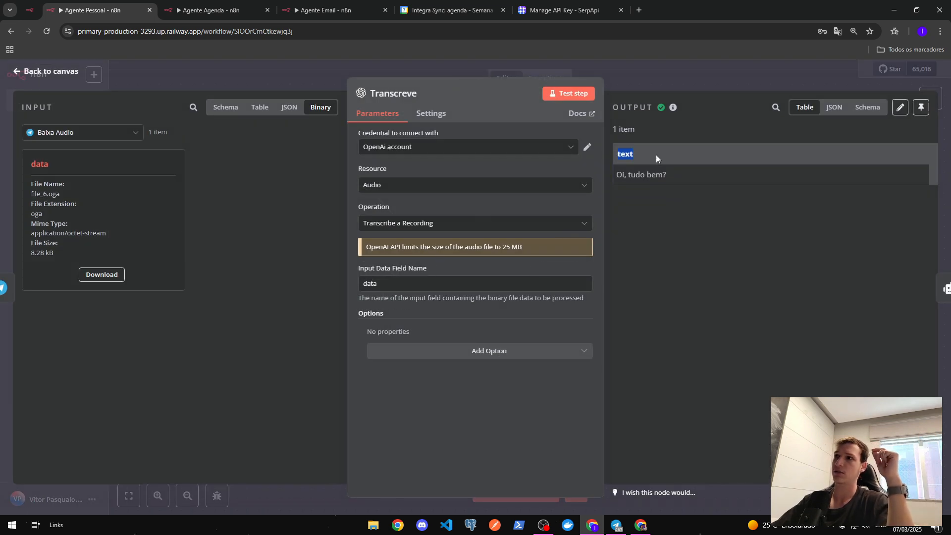
{"action": "left_click", "coordinate": [662, 87]}
{"action": "mouse_move", "coordinate": [597, 264]}
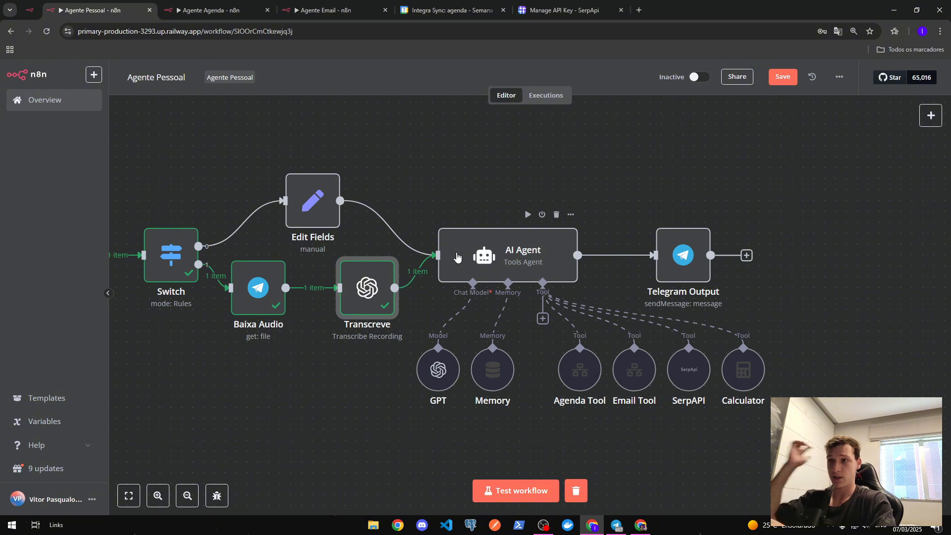
{"action": "double_click", "coordinate": [444, 374]}
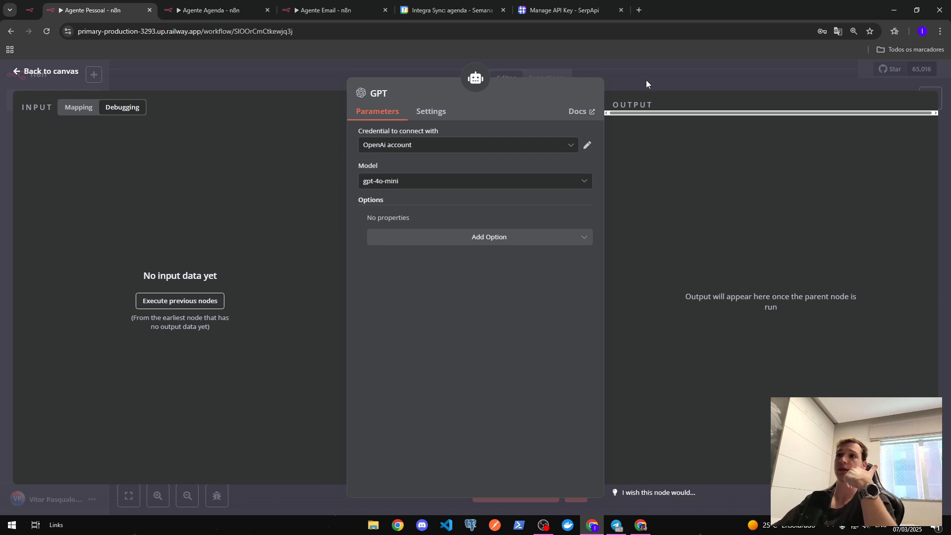
{"action": "left_click", "coordinate": [645, 79]}
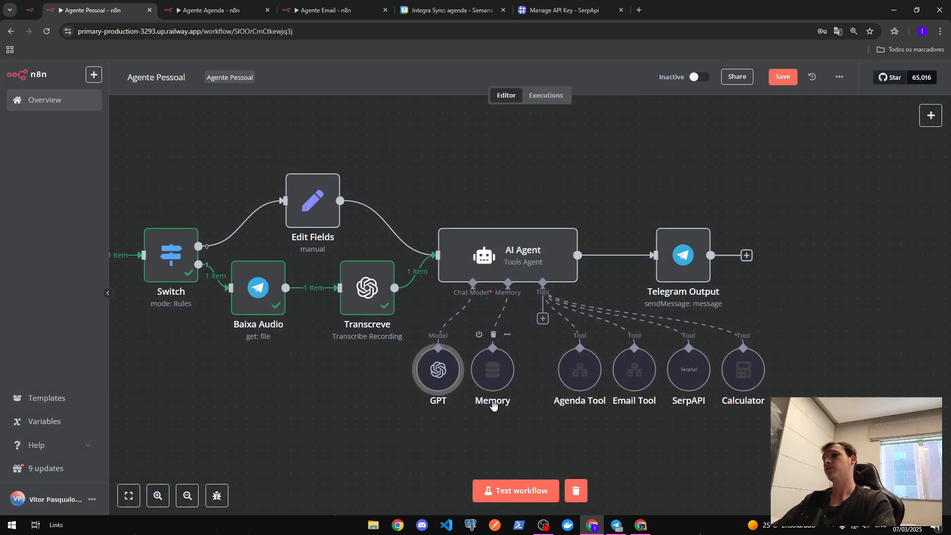
{"action": "double_click", "coordinate": [493, 384]}
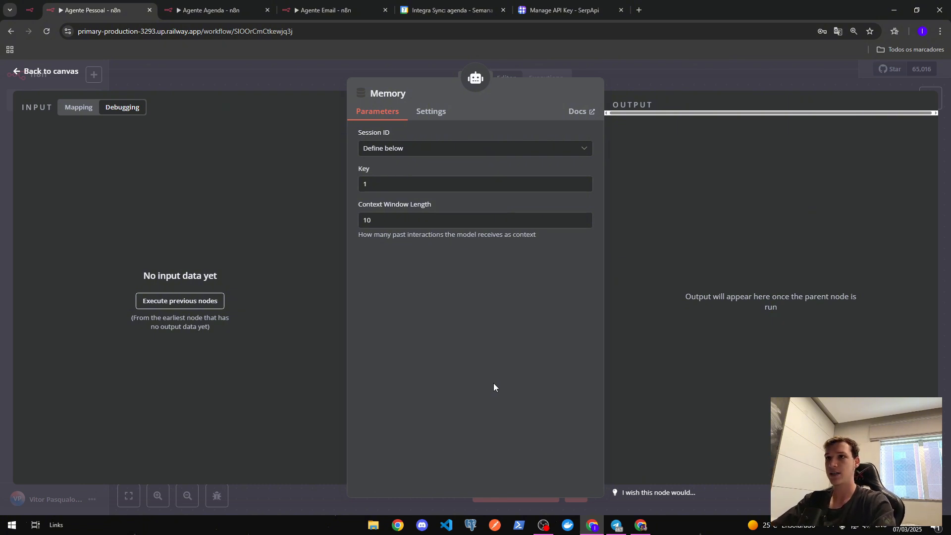
{"action": "left_click_drag", "start_coordinate": [448, 221], "coordinate": [227, 220]}
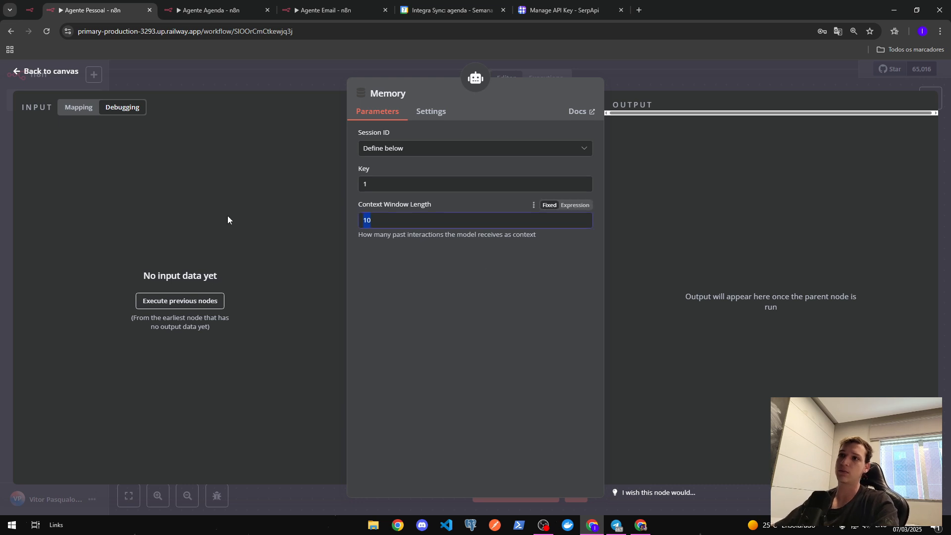
{"action": "left_click", "coordinate": [530, 261]}
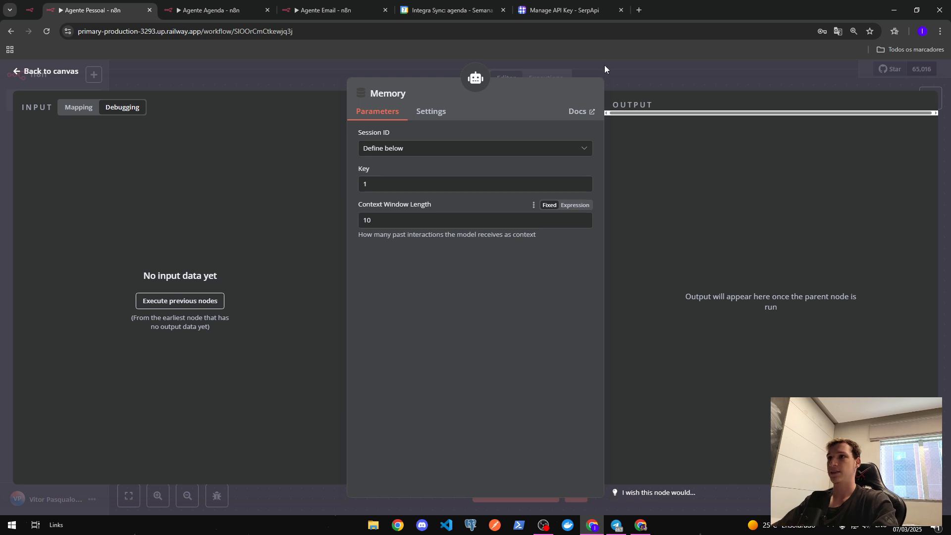
{"action": "left_click", "coordinate": [637, 69]}
{"action": "left_click_drag", "start_coordinate": [806, 297], "coordinate": [753, 294]}
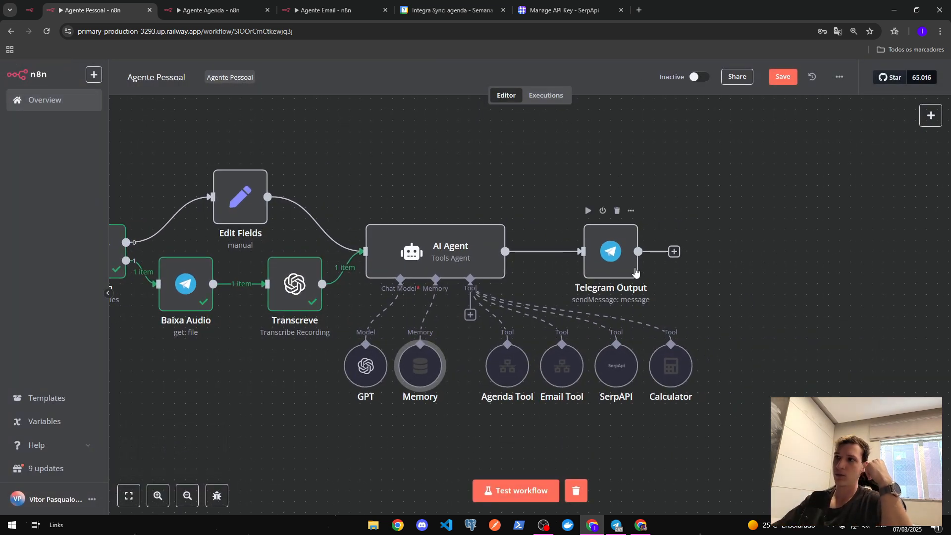
- Inspect the Telegram Output node's send-message settings, then pan the canvas toward the Agenda Tool
{"action": "left_click", "coordinate": [608, 253]}
{"action": "double_click", "coordinate": [608, 255]}
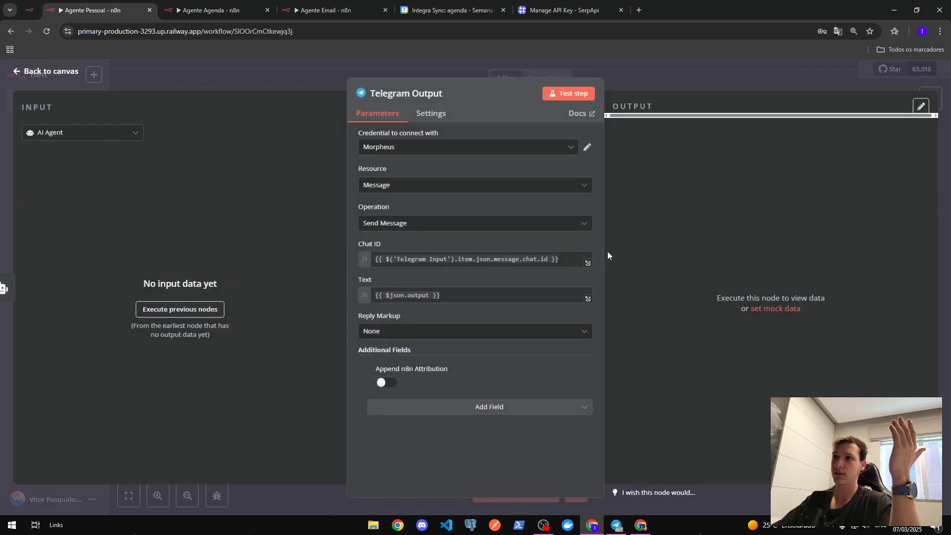
{"action": "key", "text": "Escape"}
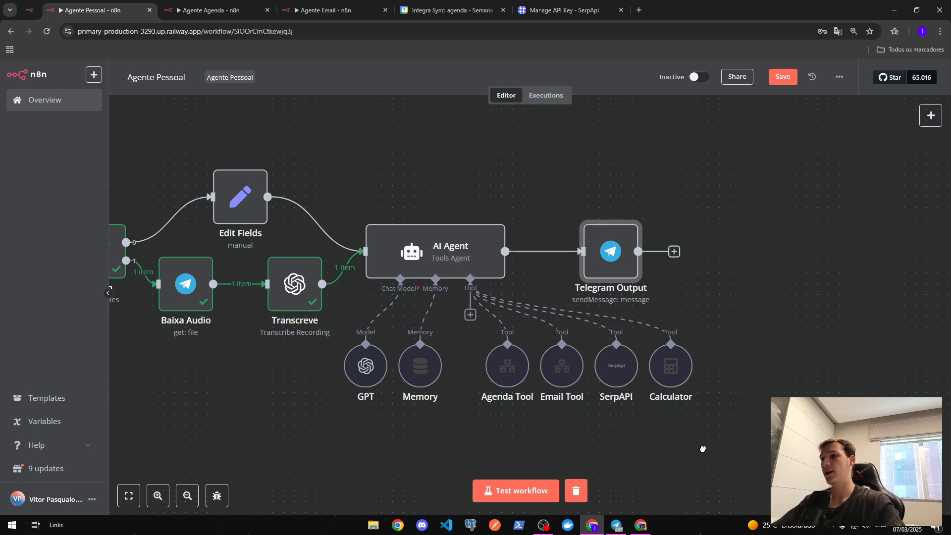
{"action": "left_click_drag", "start_coordinate": [702, 449], "coordinate": [670, 391]}
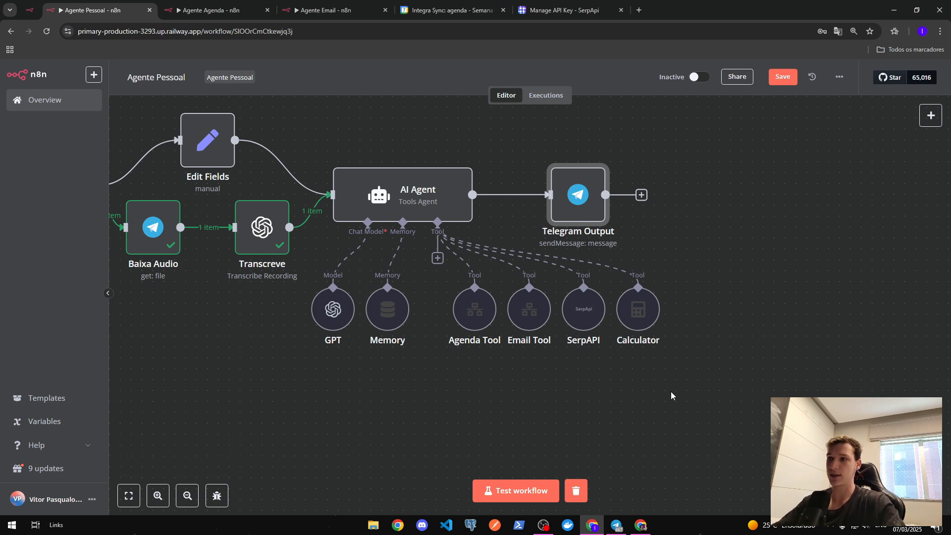
- Glance at the Agenda Tool settings and the AI agent's list of tools
{"action": "double_click", "coordinate": [475, 305]}
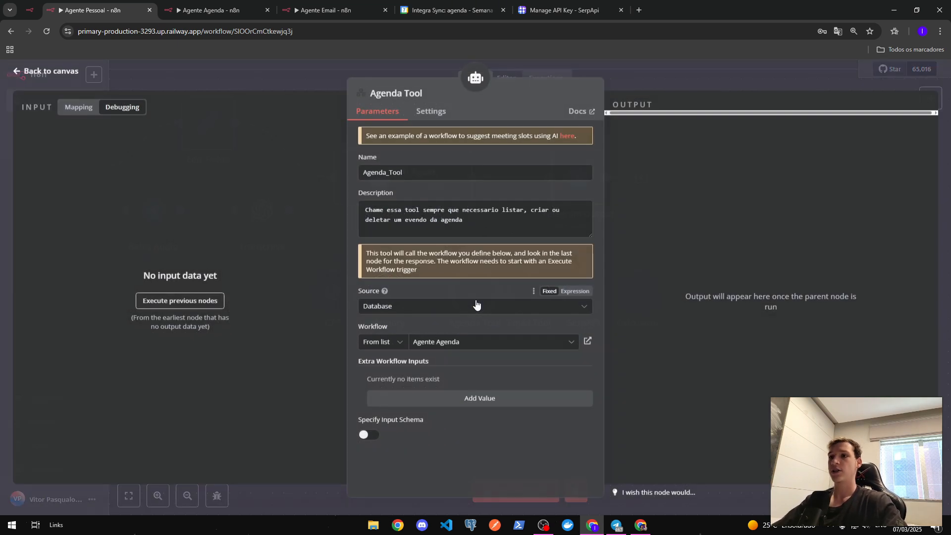
{"action": "key", "text": "Escape"}
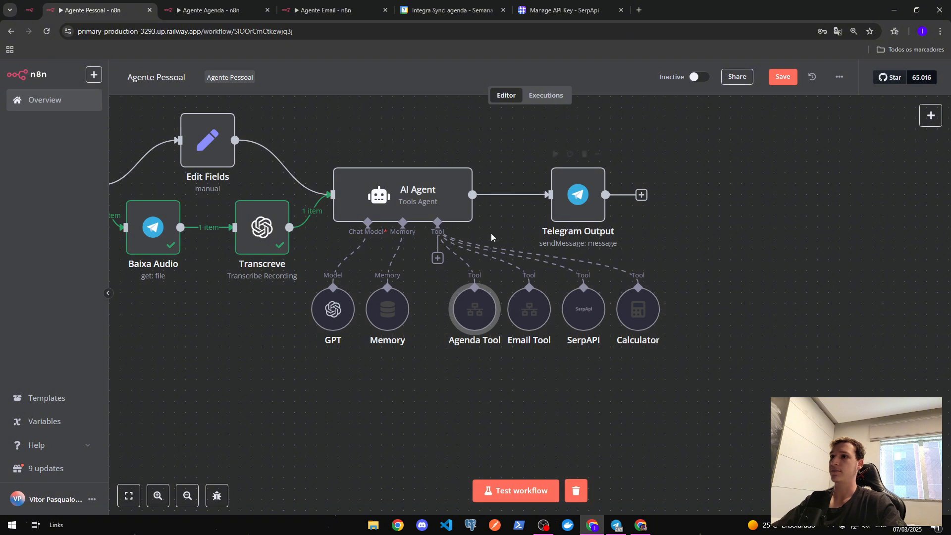
{"action": "left_click", "coordinate": [438, 223]}
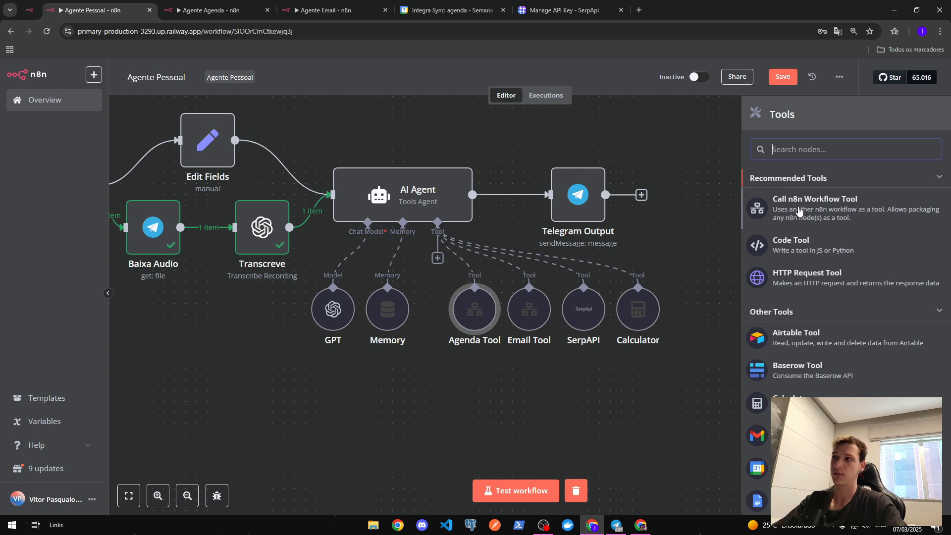
{"action": "left_click", "coordinate": [712, 127]}
- Review the Agenda_Tool name and description, peek at the Agente Agenda workflow, then return
{"action": "double_click", "coordinate": [478, 316]}
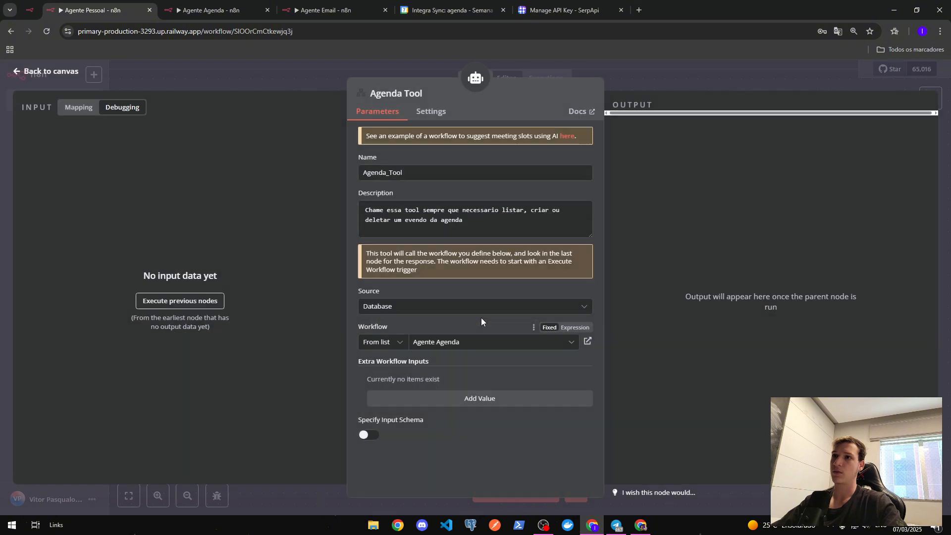
{"action": "left_click_drag", "start_coordinate": [422, 169], "coordinate": [338, 169]}
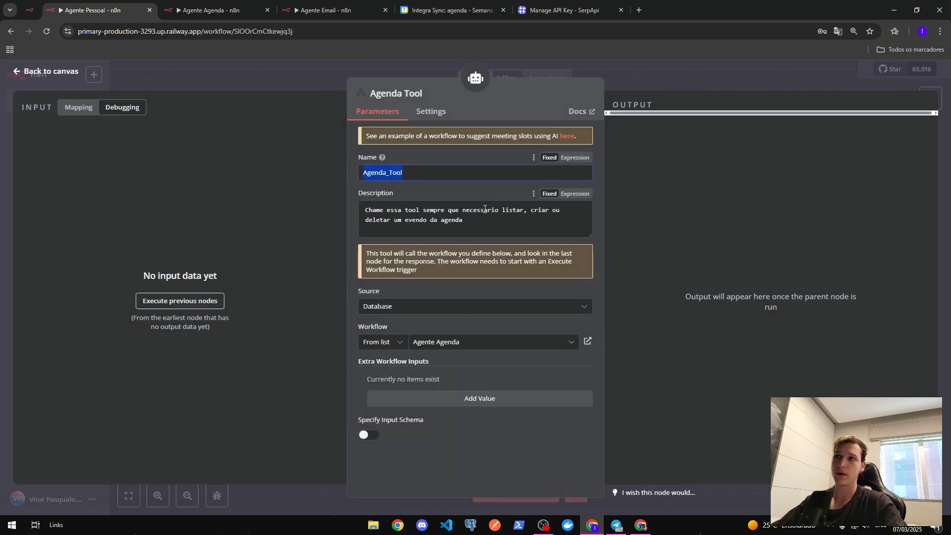
{"action": "left_click", "coordinate": [492, 225]}
{"action": "left_click_drag", "start_coordinate": [492, 224], "coordinate": [332, 207]}
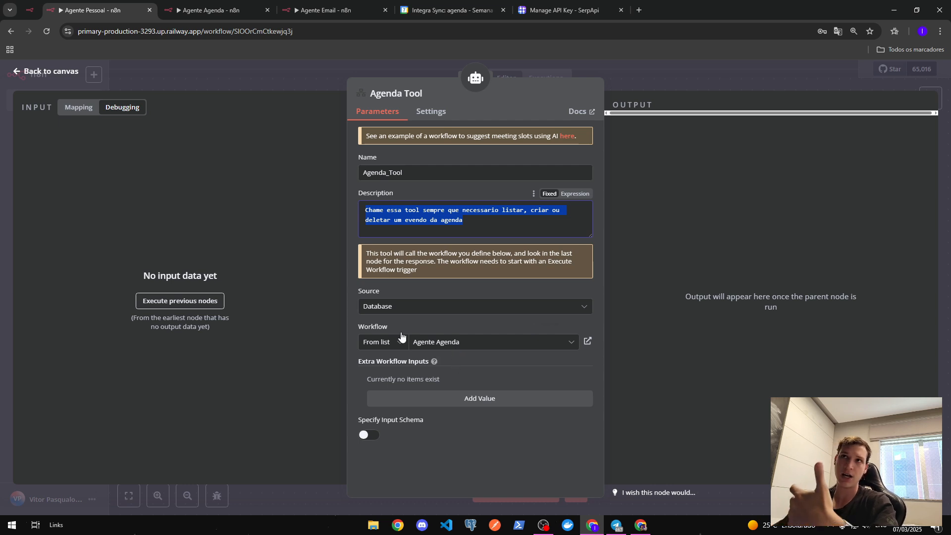
{"action": "left_click", "coordinate": [213, 10]}
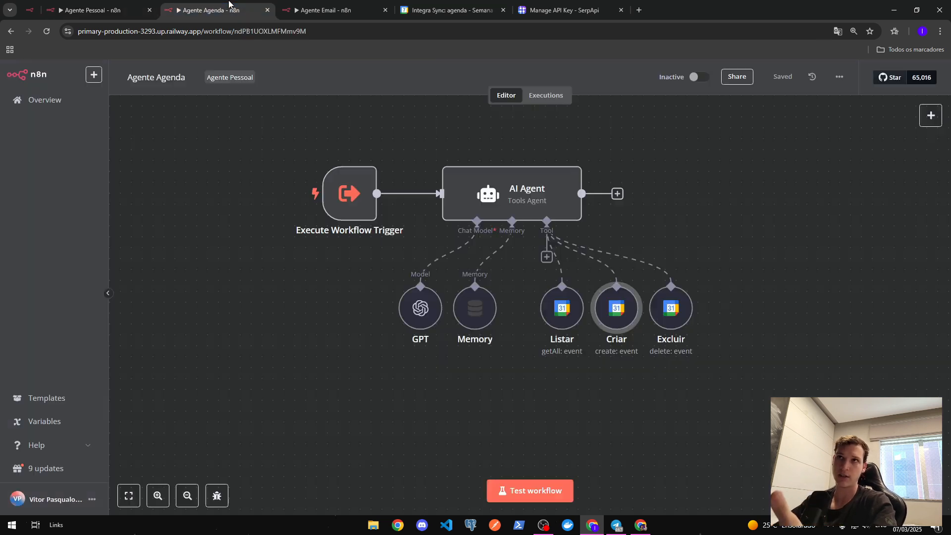
{"action": "left_click", "coordinate": [117, 10]}
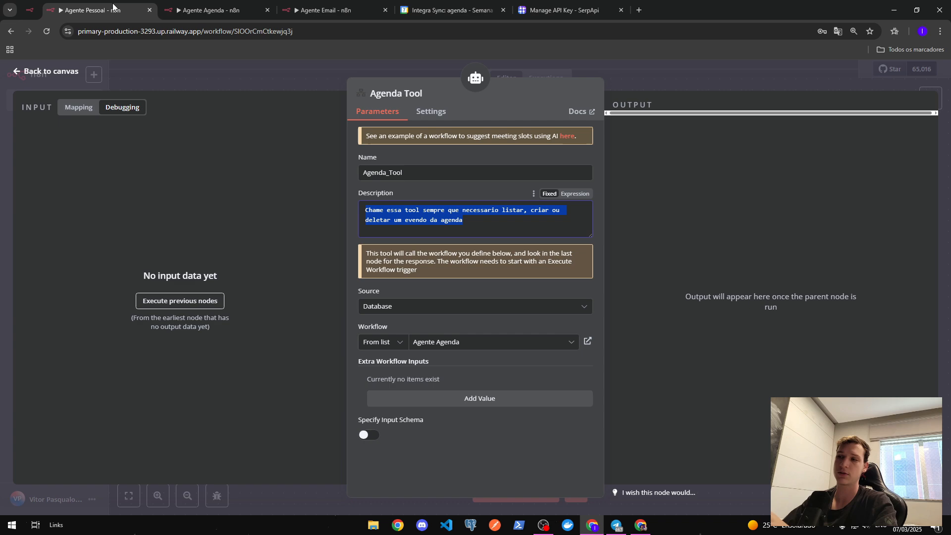
{"action": "left_click", "coordinate": [644, 63]}
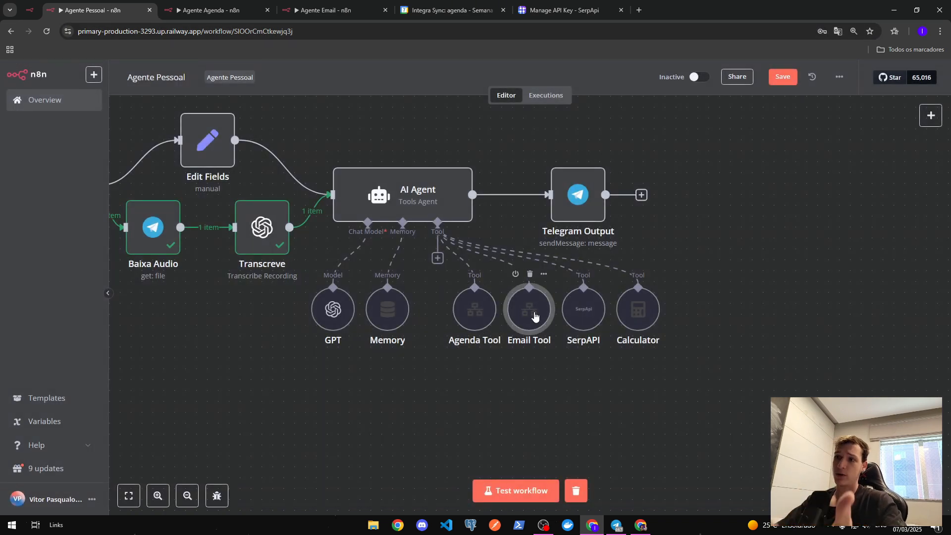
{"action": "double_click", "coordinate": [535, 316]}
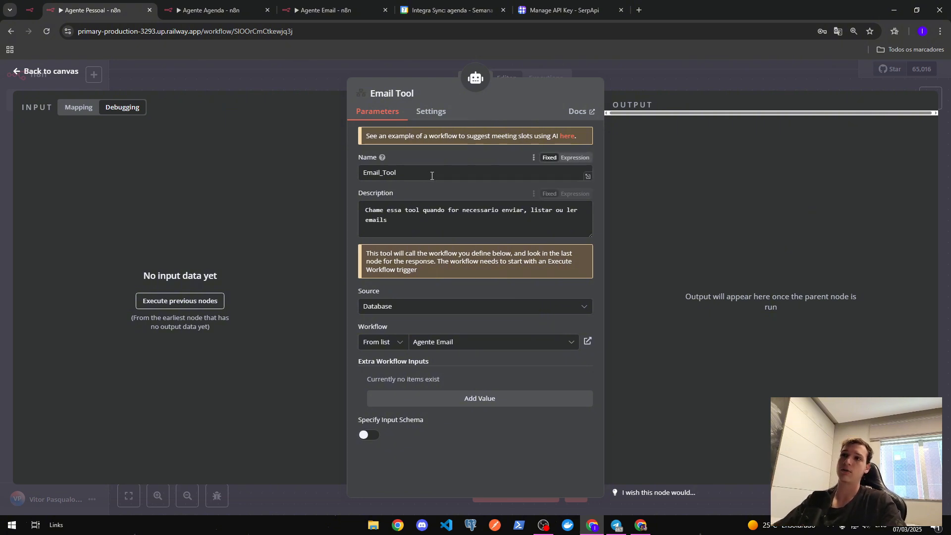
{"action": "left_click_drag", "start_coordinate": [421, 173], "coordinate": [303, 193]}
{"action": "key", "text": "Tab"}
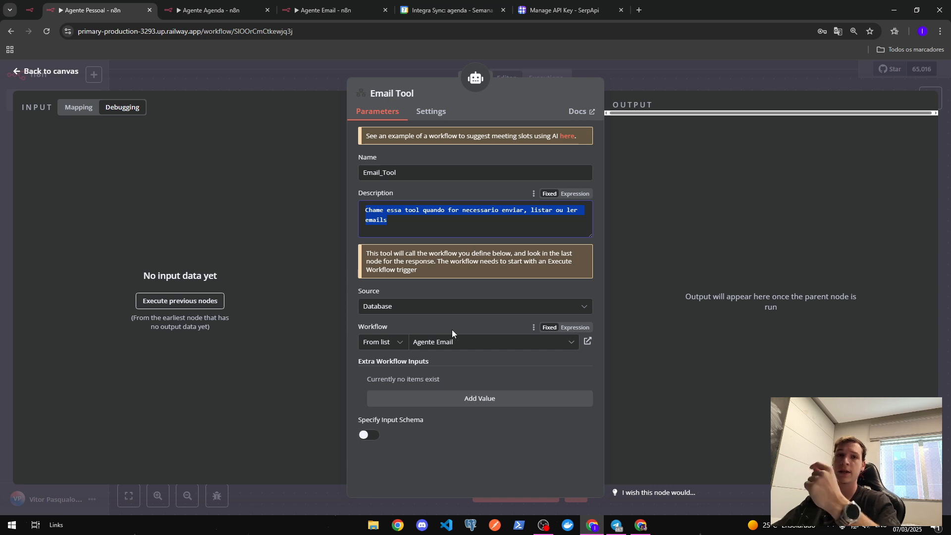
{"action": "left_click", "coordinate": [652, 74]}
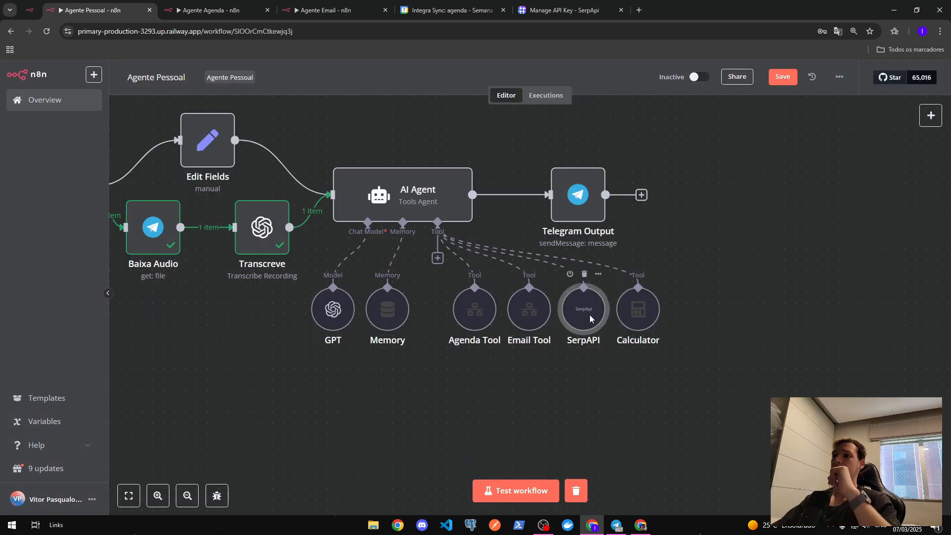
- Confirm the SerpAPI tool uses the SerpAPI account credential, then view SerpApi's API key page
{"action": "double_click", "coordinate": [590, 314]}
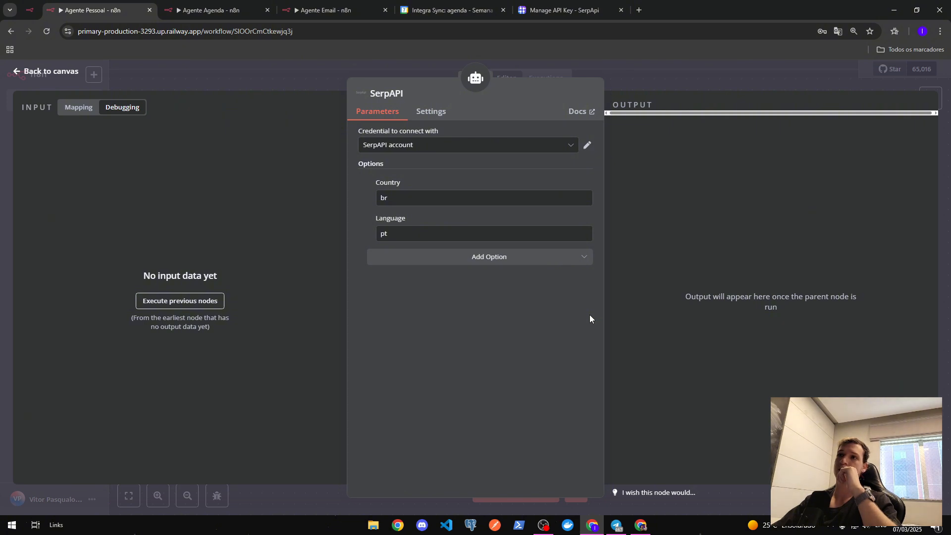
{"action": "left_click", "coordinate": [552, 144]}
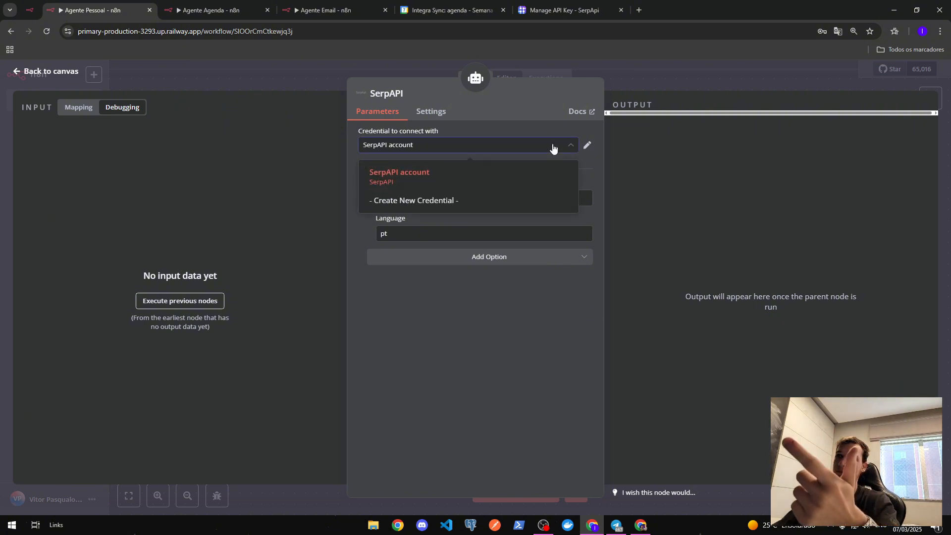
{"action": "left_click", "coordinate": [550, 123]}
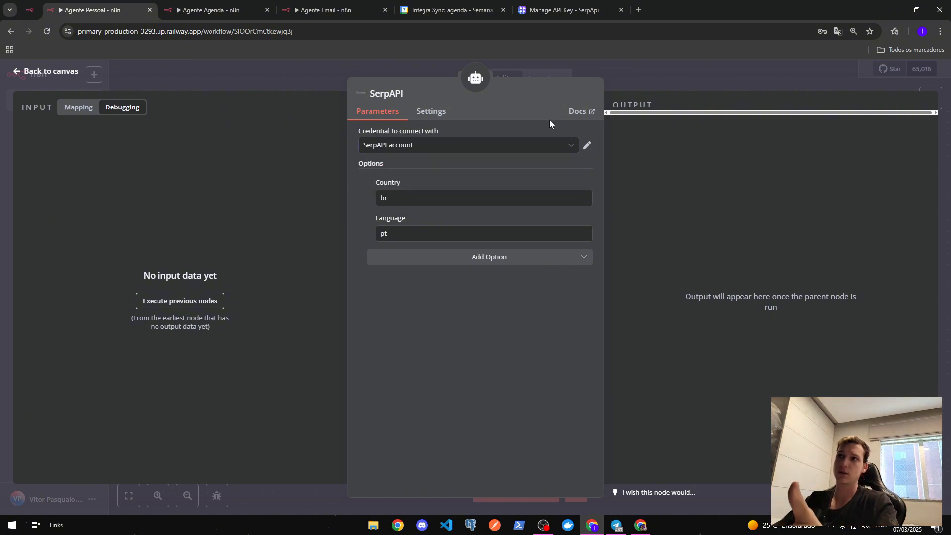
{"action": "left_click", "coordinate": [559, 11]}
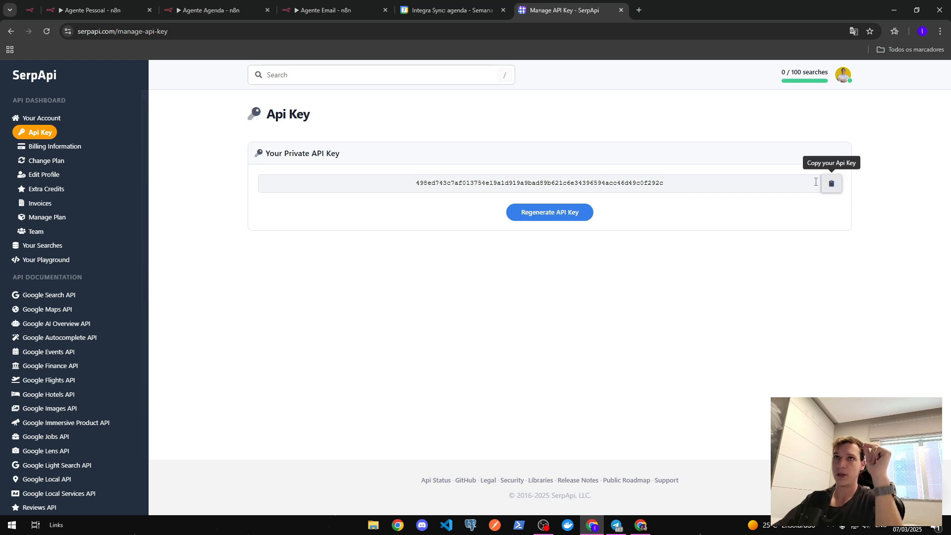
- Back in Agente Pessoal, verify the SerpAPI account credential, country br and language pt
{"action": "left_click", "coordinate": [94, 10]}
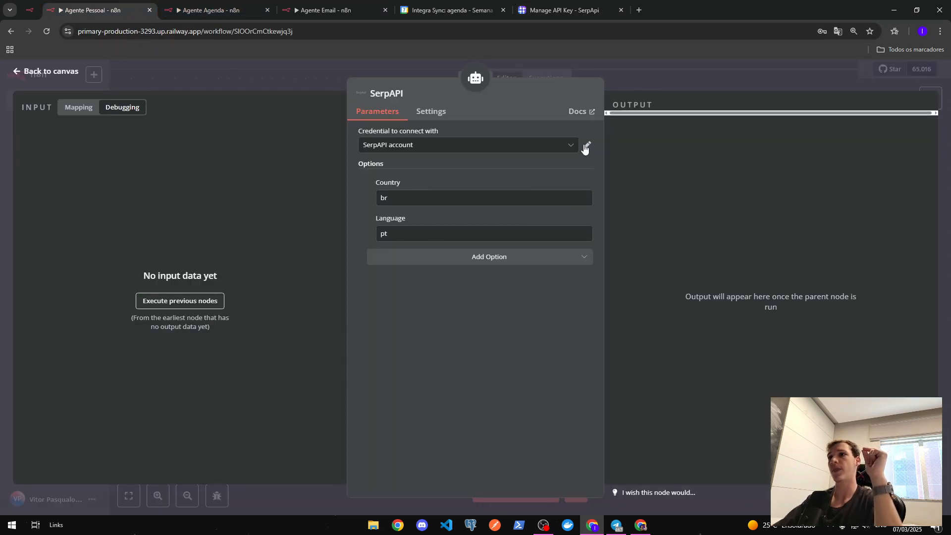
{"action": "left_click", "coordinate": [557, 148]}
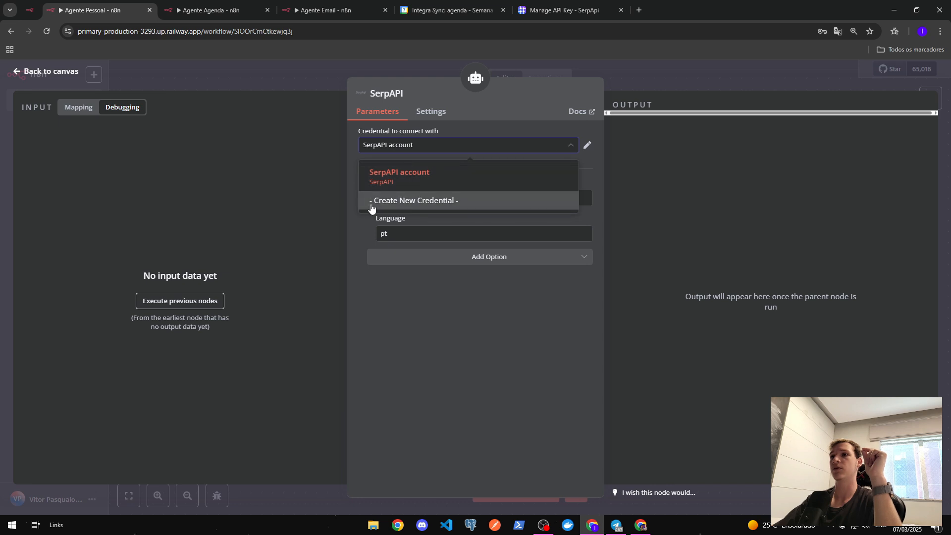
{"action": "left_click", "coordinate": [515, 327]}
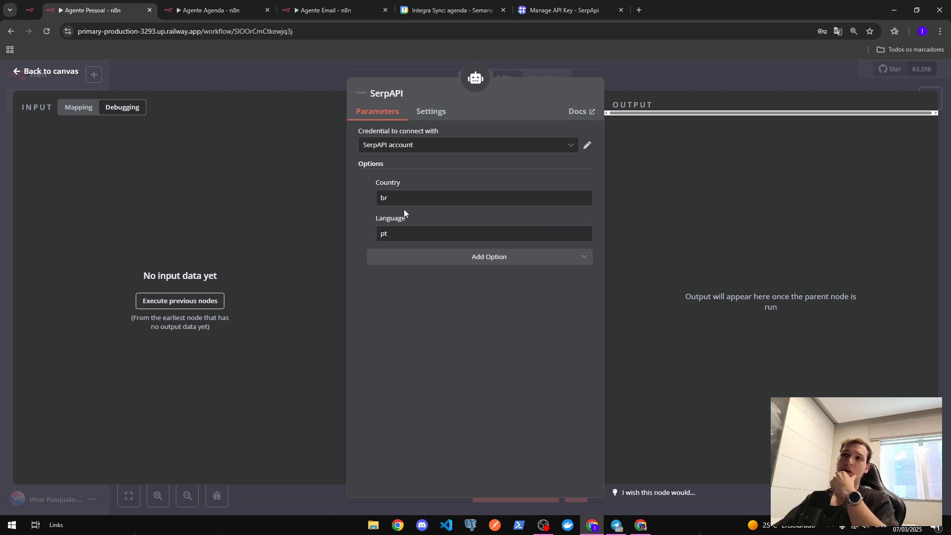
{"action": "left_click_drag", "start_coordinate": [412, 197], "coordinate": [366, 199]}
{"action": "left_click_drag", "start_coordinate": [417, 235], "coordinate": [313, 234]}
{"action": "left_click", "coordinate": [509, 324]}
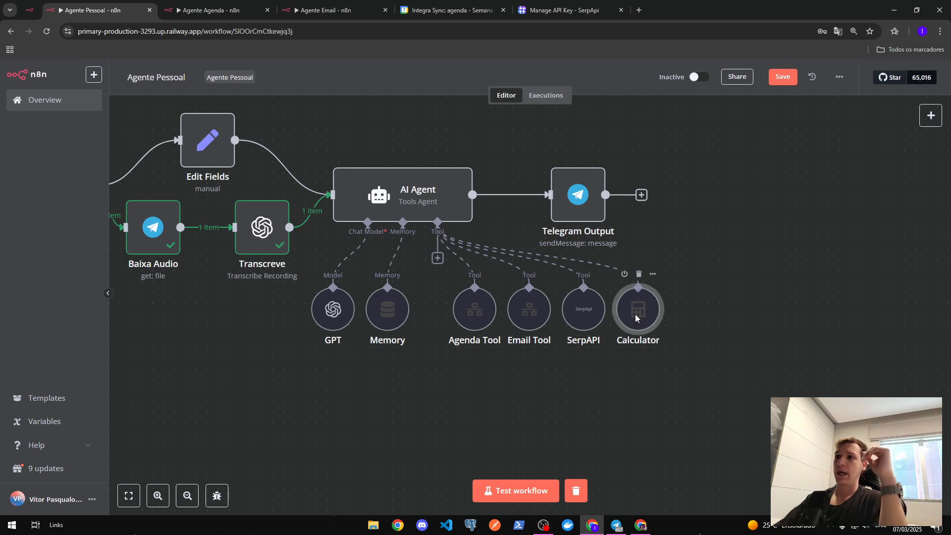
- Inspect the empty Calculator tool settings and deselect the node
{"action": "double_click", "coordinate": [636, 316]}
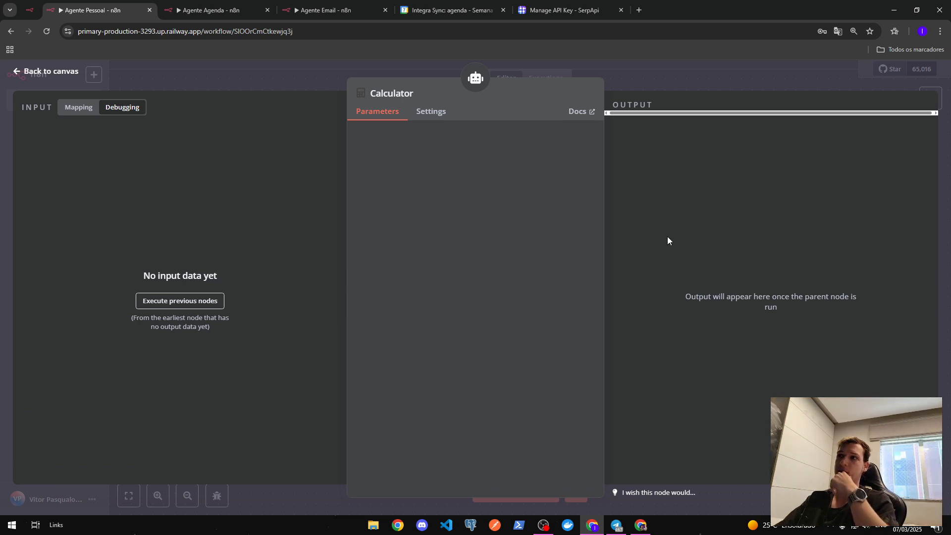
{"action": "left_click", "coordinate": [626, 83]}
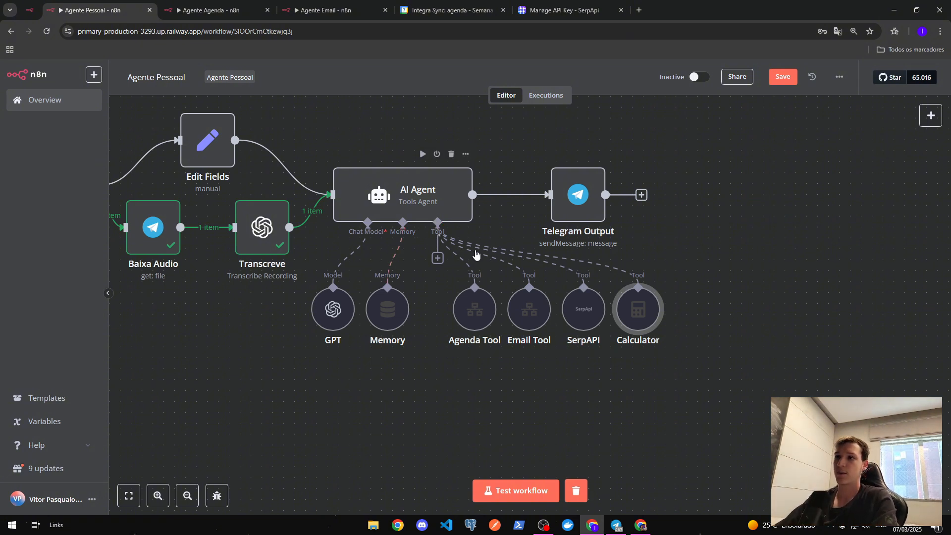
{"action": "mouse_move", "coordinate": [657, 298]}
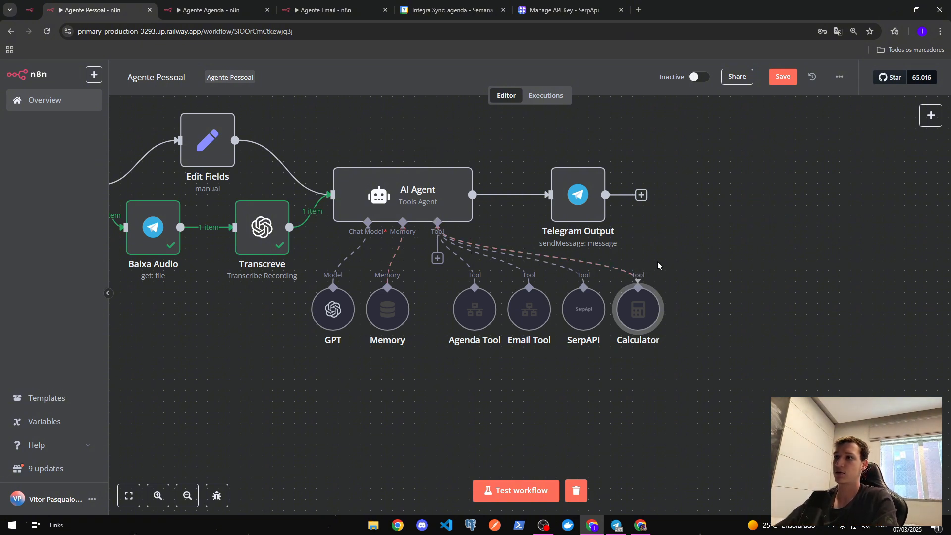
{"action": "mouse_move", "coordinate": [535, 253]}
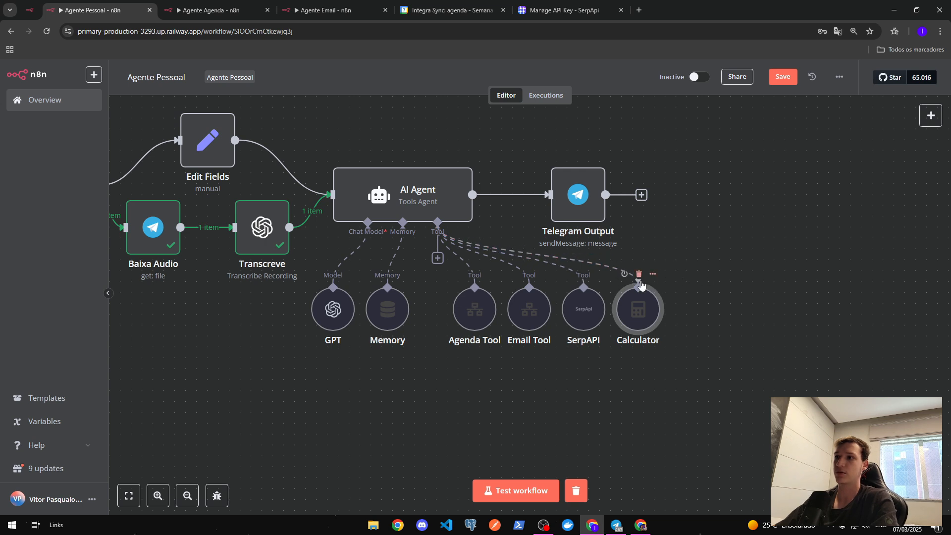
{"action": "left_click", "coordinate": [637, 250]}
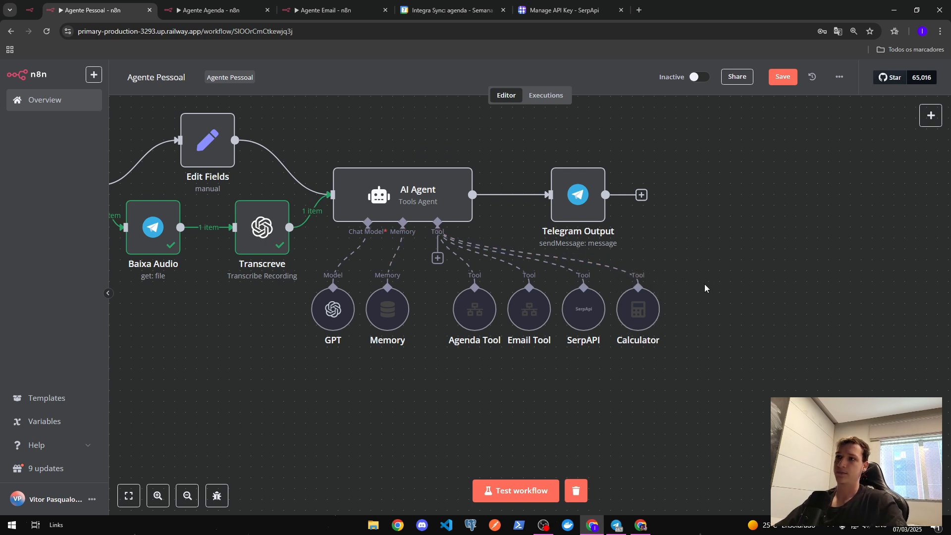
- Pan the canvas to show Switch, Telegram Input and the whole Agente Pessoal flow
{"action": "left_click_drag", "start_coordinate": [704, 288], "coordinate": [872, 296]}
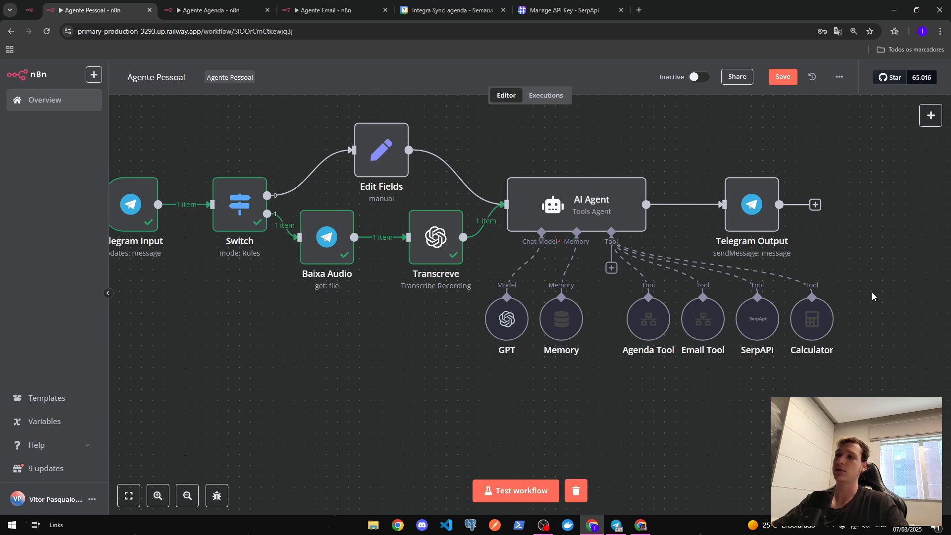
{"action": "left_click_drag", "start_coordinate": [333, 335], "coordinate": [433, 355]}
{"action": "scroll", "coordinate": [469, 366], "scroll_direction": "down", "scroll_amount": 4}
- In Agente Agenda, shift all nodes slightly down and inspect the Execute Workflow Trigger
{"action": "left_click", "coordinate": [213, 10]}
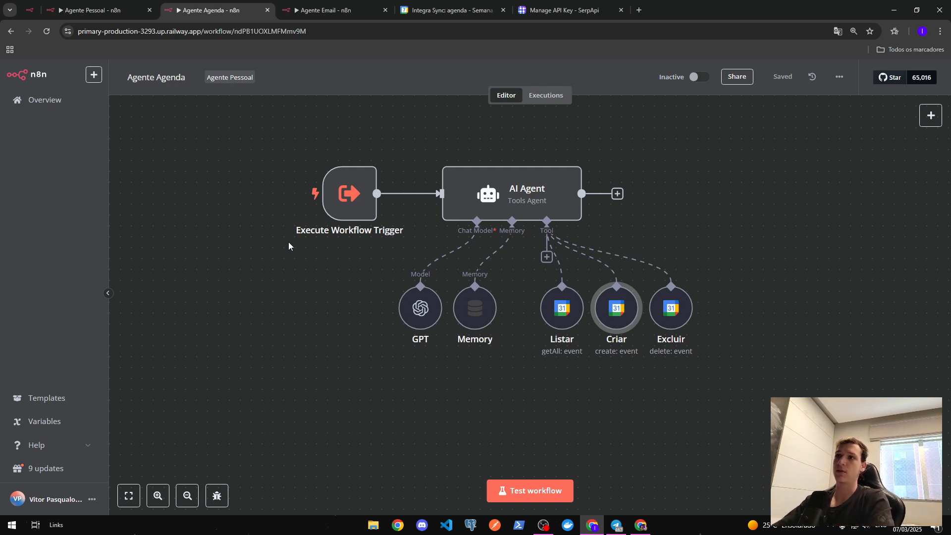
{"action": "left_click_drag", "start_coordinate": [248, 130], "coordinate": [774, 347]}
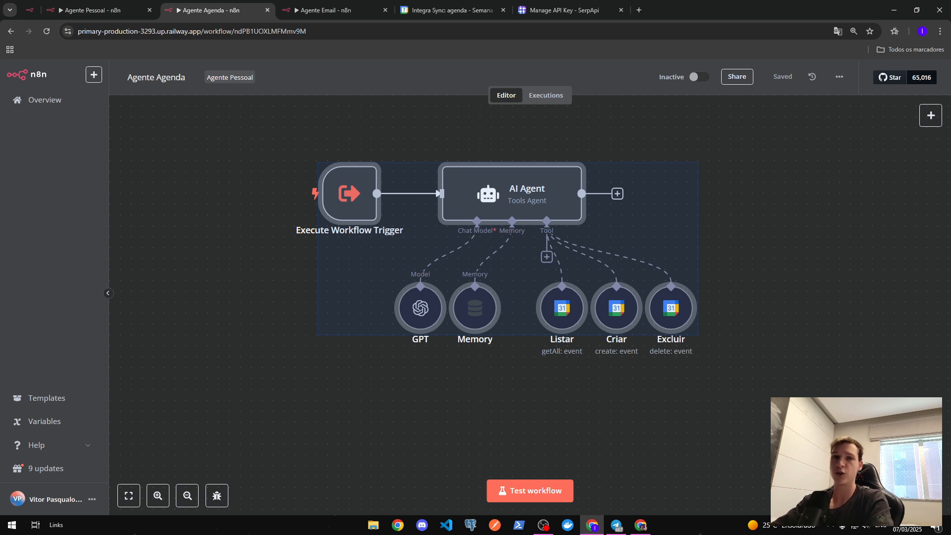
{"action": "left_click_drag", "start_coordinate": [299, 173], "coordinate": [298, 198]}
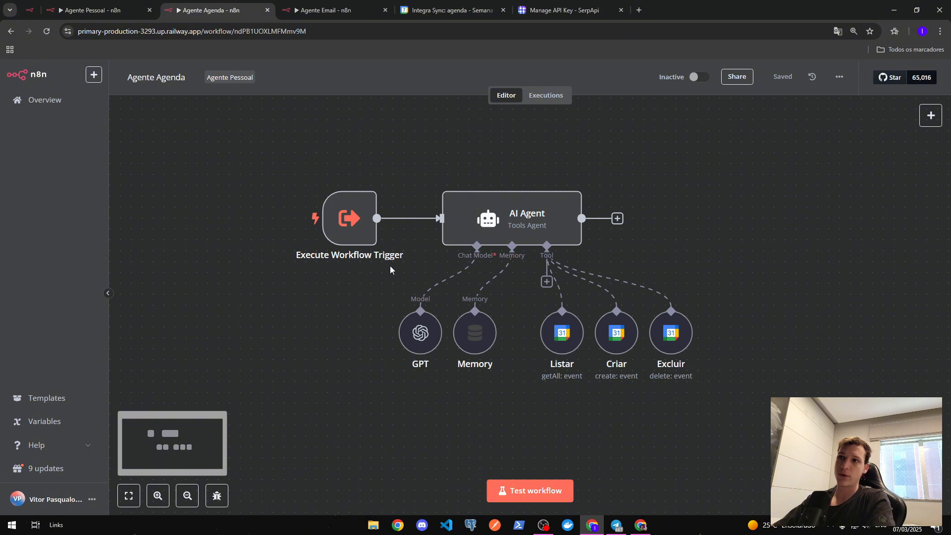
{"action": "double_click", "coordinate": [352, 221]}
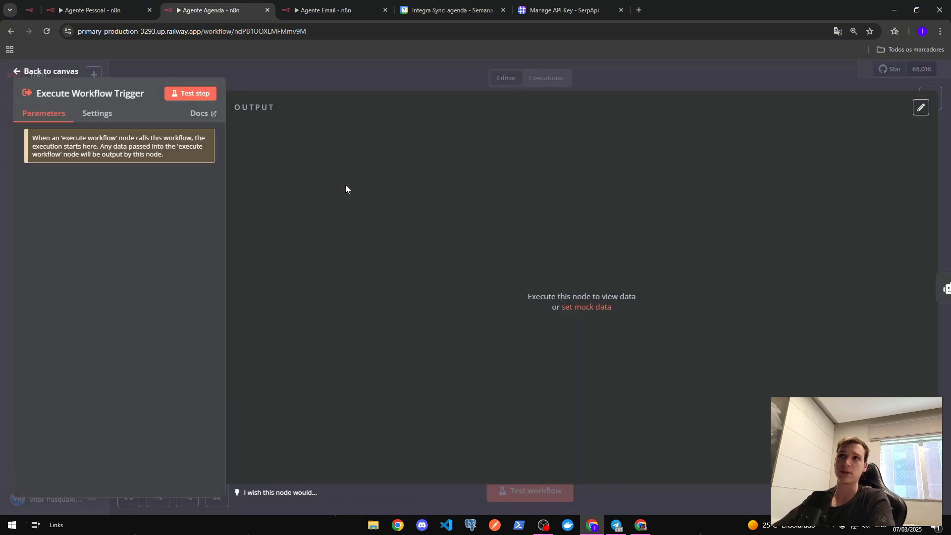
{"action": "left_click", "coordinate": [365, 72]}
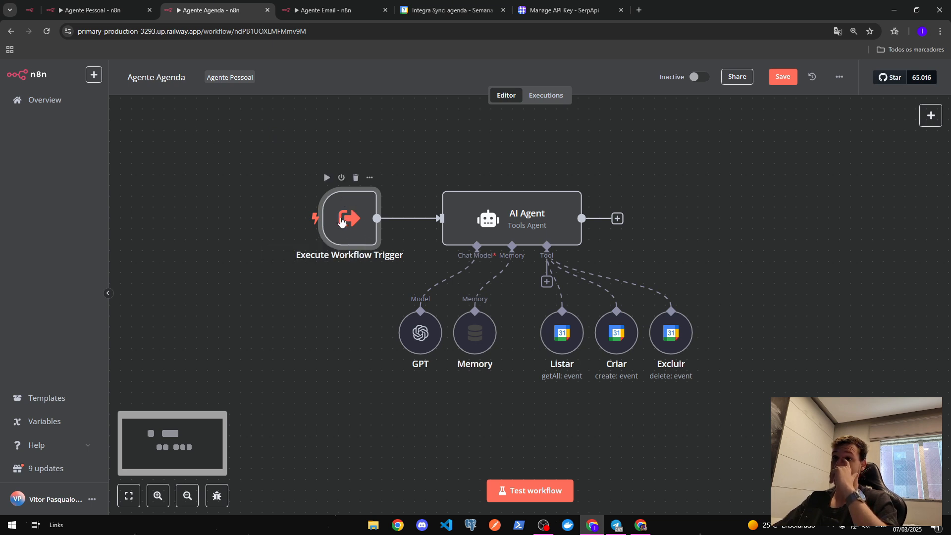
- Review the AI Agent's Define below prompt, Text expression and full system message
{"action": "double_click", "coordinate": [491, 225]}
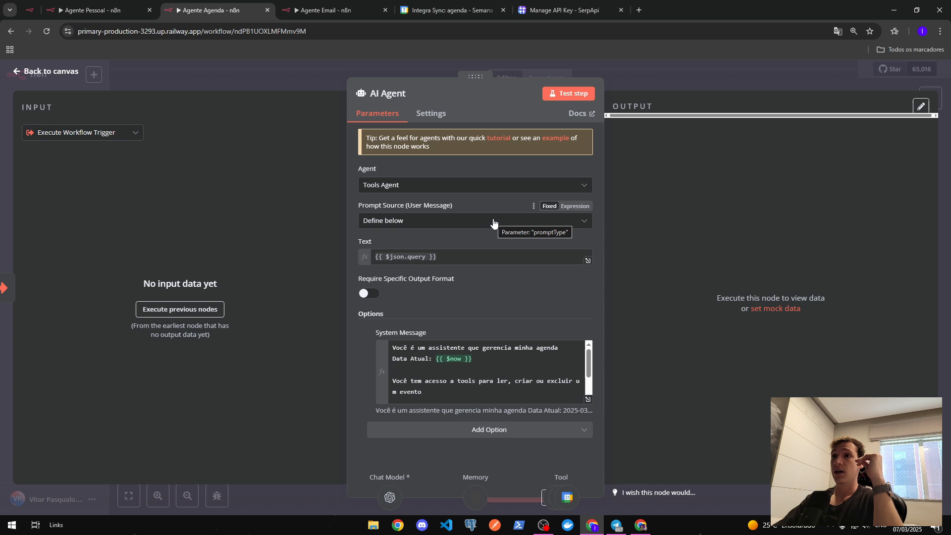
{"action": "left_click", "coordinate": [405, 222]}
{"action": "left_click", "coordinate": [425, 226]}
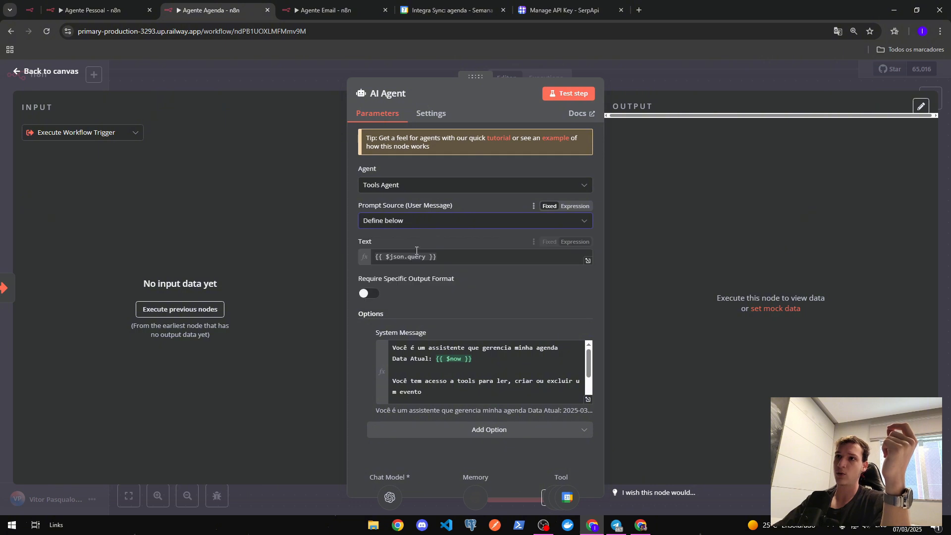
{"action": "left_click", "coordinate": [416, 256]}
{"action": "left_click", "coordinate": [425, 239]}
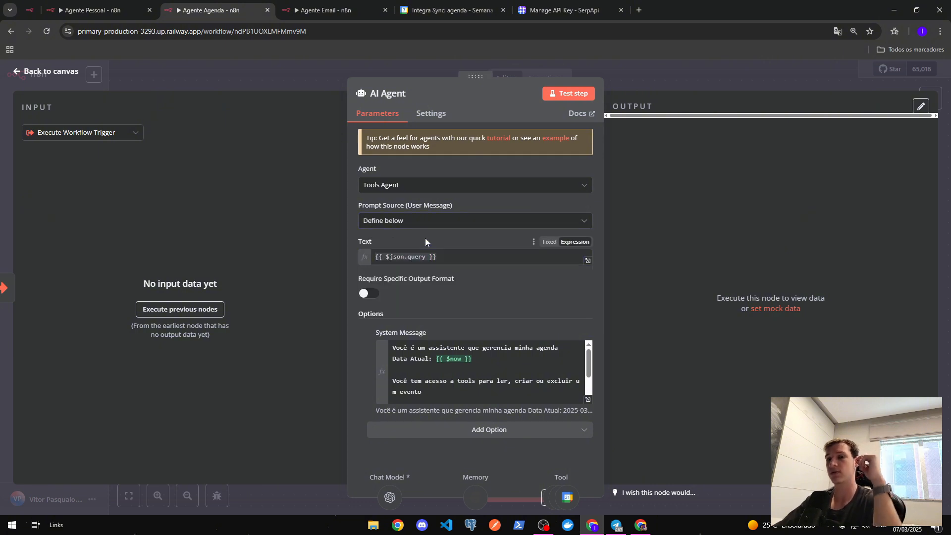
{"action": "left_click", "coordinate": [588, 400]}
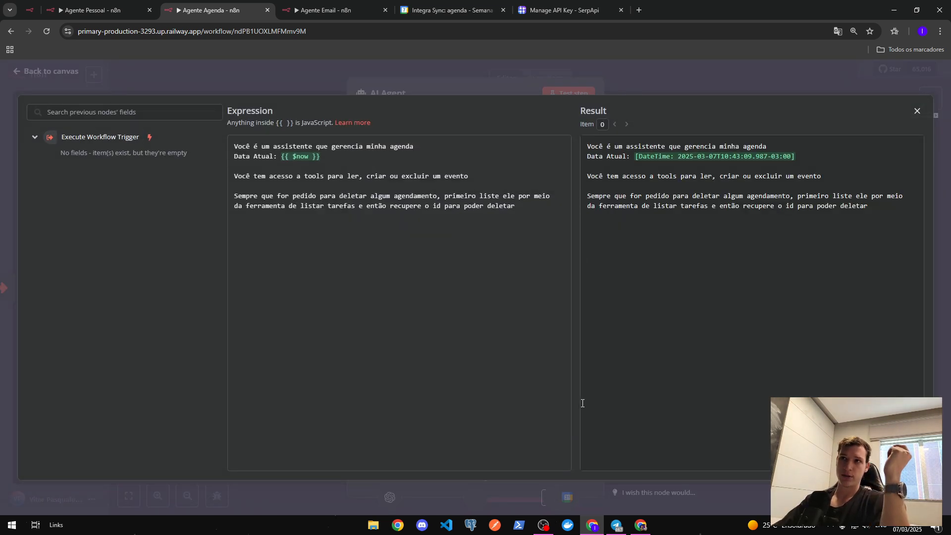
{"action": "left_click_drag", "start_coordinate": [528, 211], "coordinate": [194, 152]}
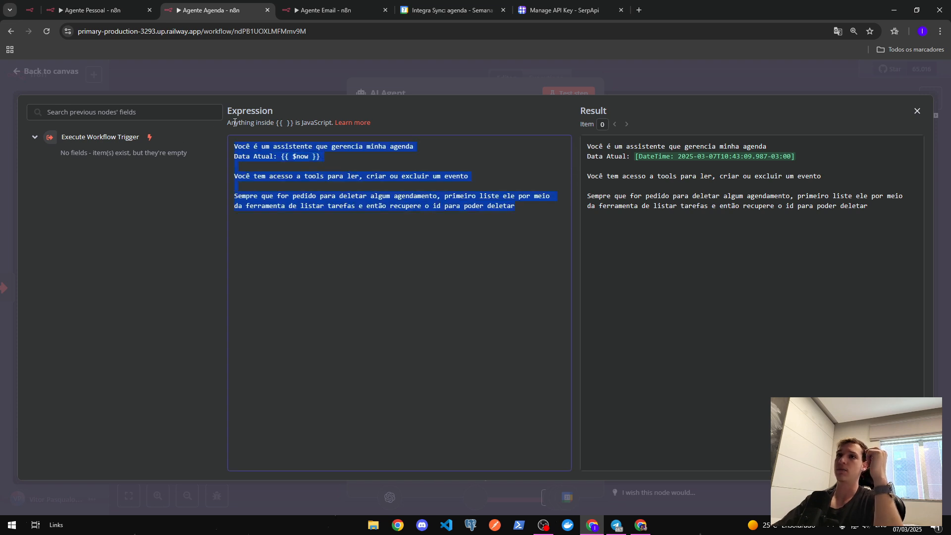
{"action": "left_click", "coordinate": [343, 79]}
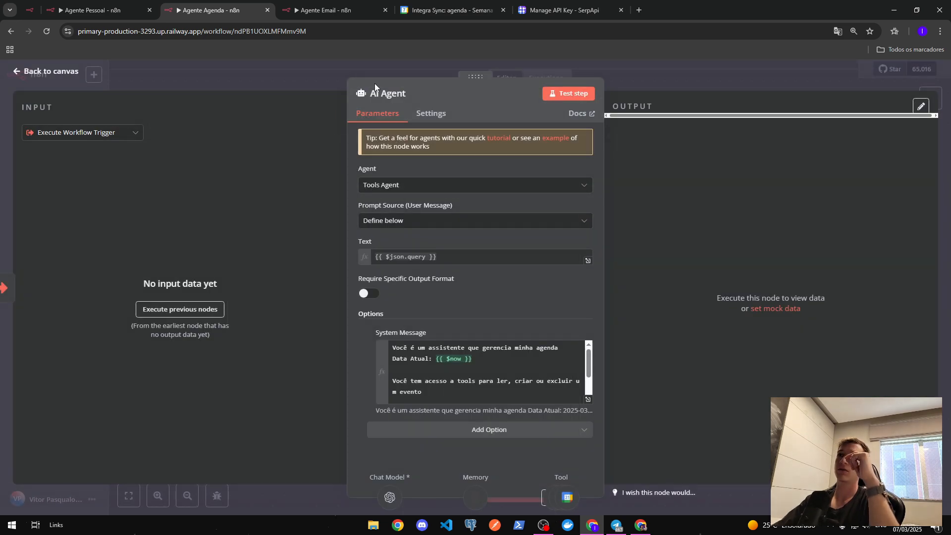
{"action": "left_click", "coordinate": [326, 78]}
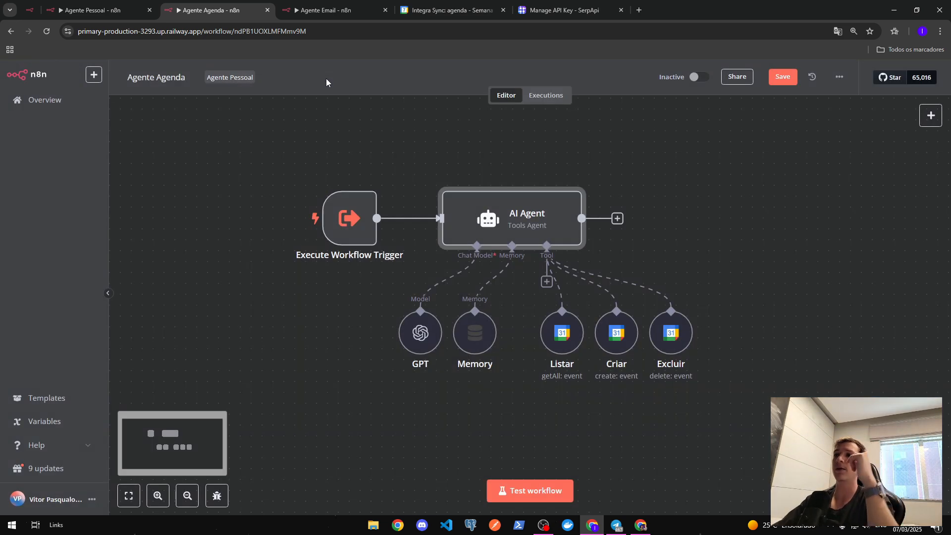
- Inspect the GPT model settings and the Memory's context window length of 10
{"action": "double_click", "coordinate": [420, 331]}
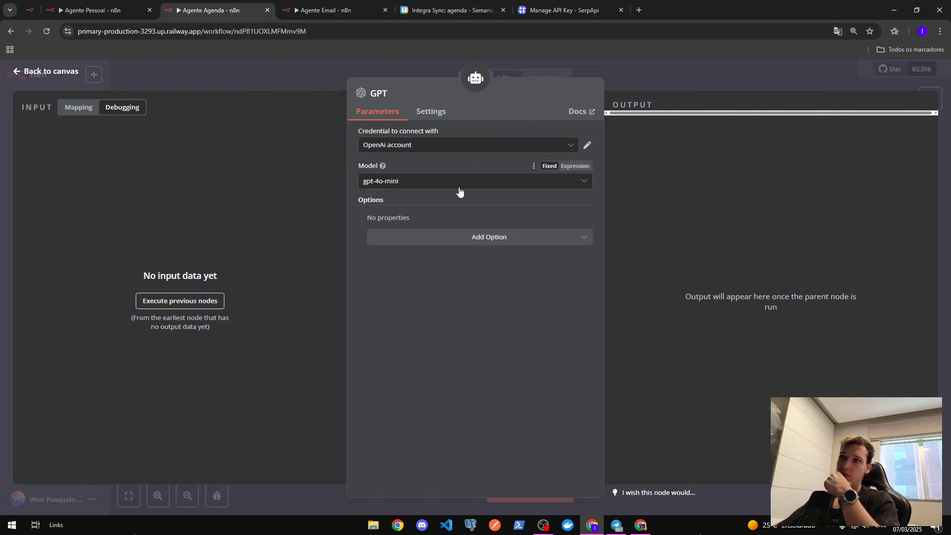
{"action": "left_click", "coordinate": [694, 72]}
{"action": "double_click", "coordinate": [487, 340]}
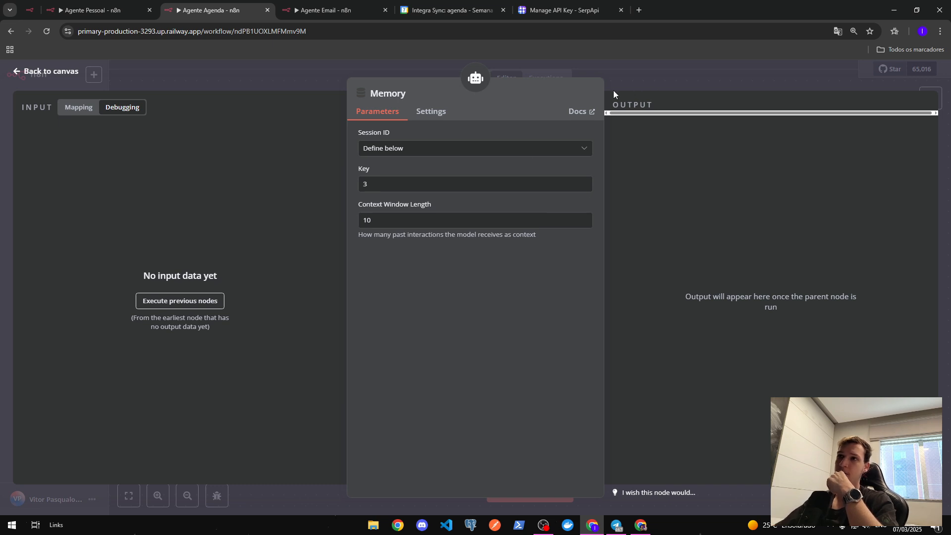
{"action": "left_click_drag", "start_coordinate": [374, 220], "coordinate": [345, 218]}
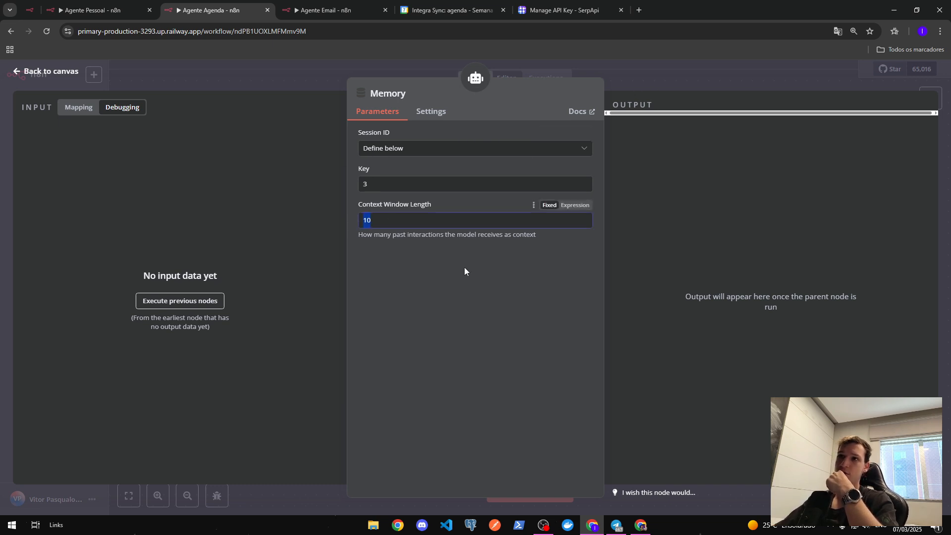
{"action": "left_click", "coordinate": [681, 73]}
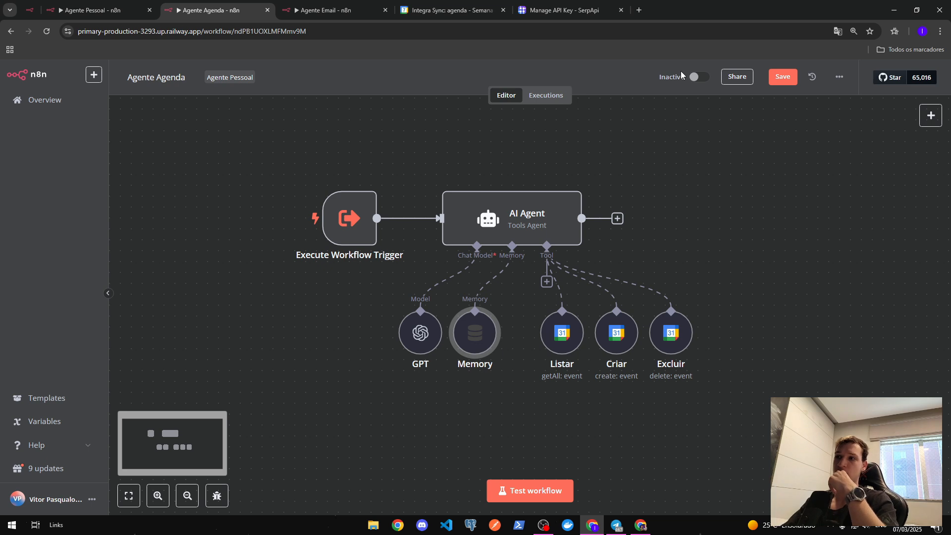
{"action": "left_click_drag", "start_coordinate": [690, 410], "coordinate": [603, 391]}
{"action": "left_click", "coordinate": [478, 320]}
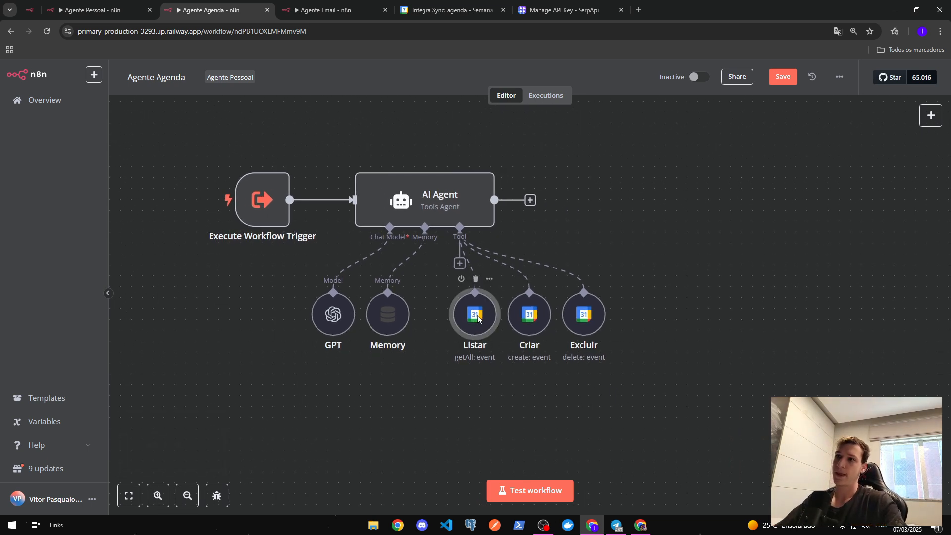
{"action": "double_click", "coordinate": [478, 319]}
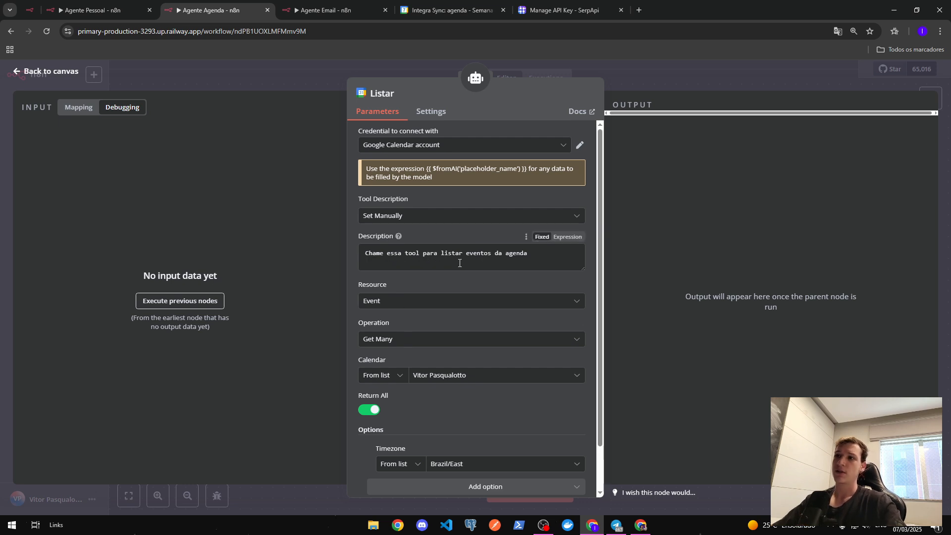
{"action": "scroll", "coordinate": [490, 275], "scroll_direction": "down", "scroll_amount": 2}
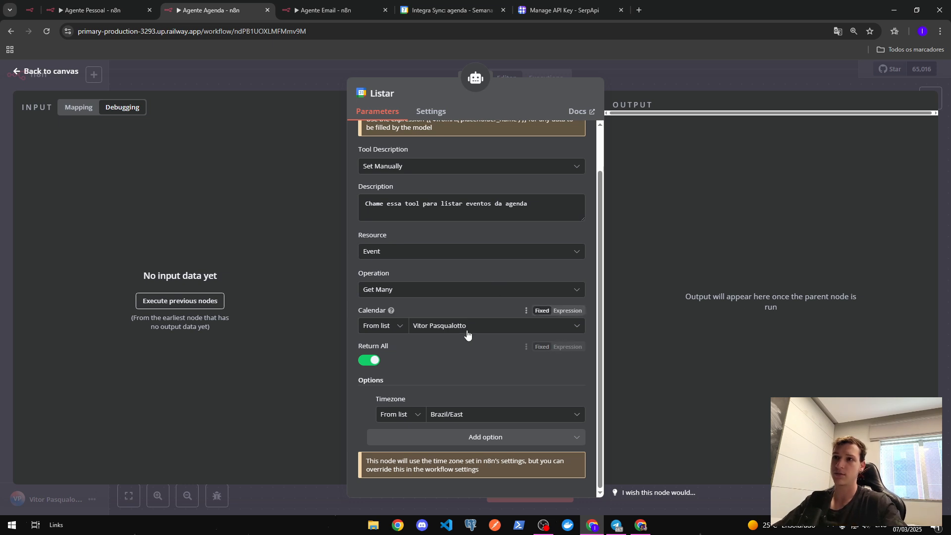
{"action": "key", "text": "ctrl+a"}
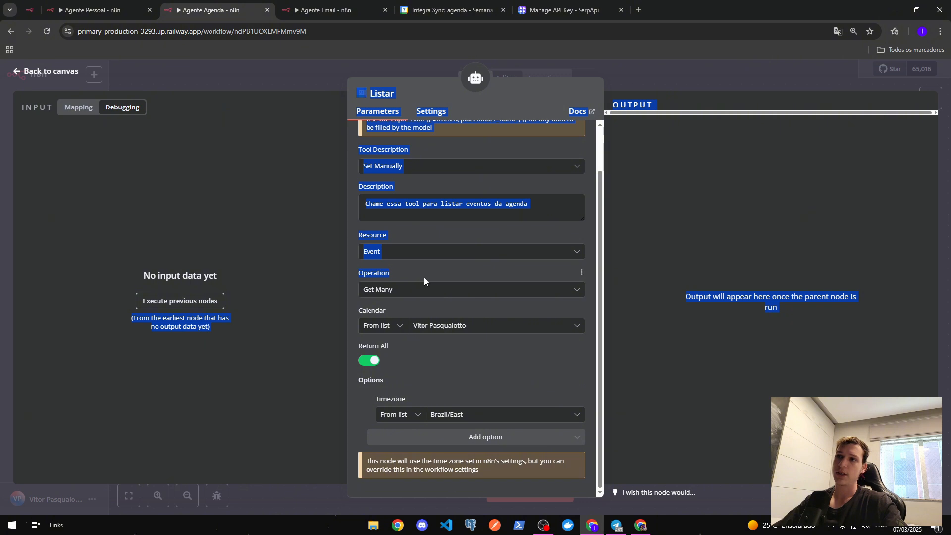
{"action": "left_click", "coordinate": [424, 277]}
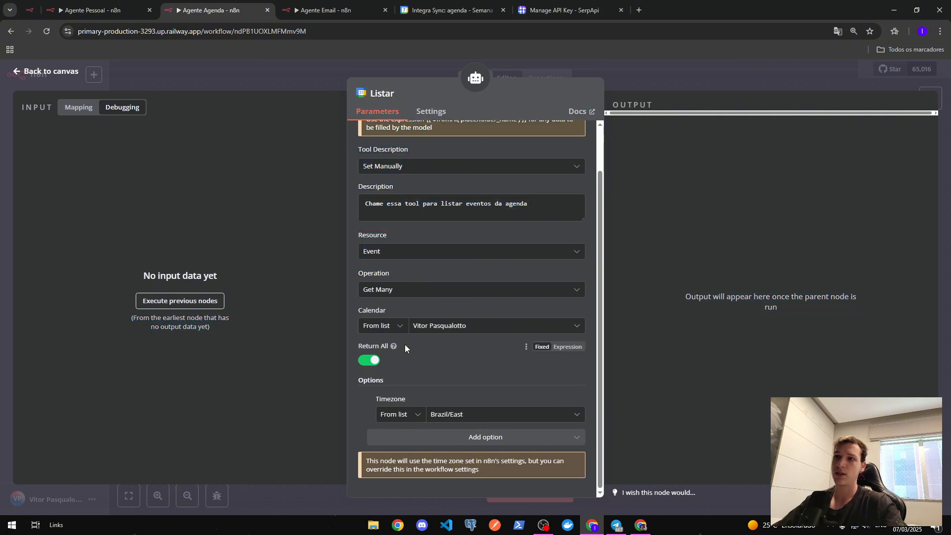
{"action": "key", "text": "ctrl+a"}
{"action": "left_click", "coordinate": [426, 349]}
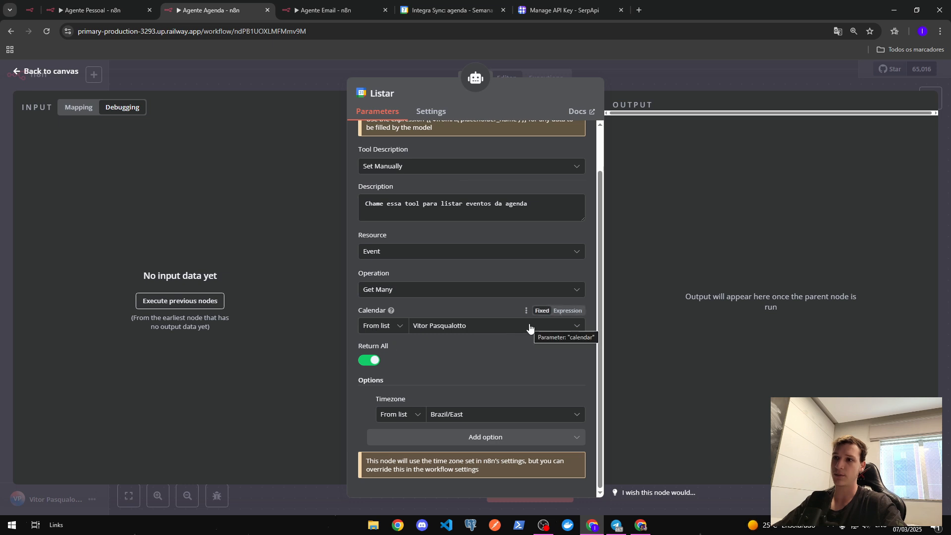
{"action": "left_click", "coordinate": [686, 90]}
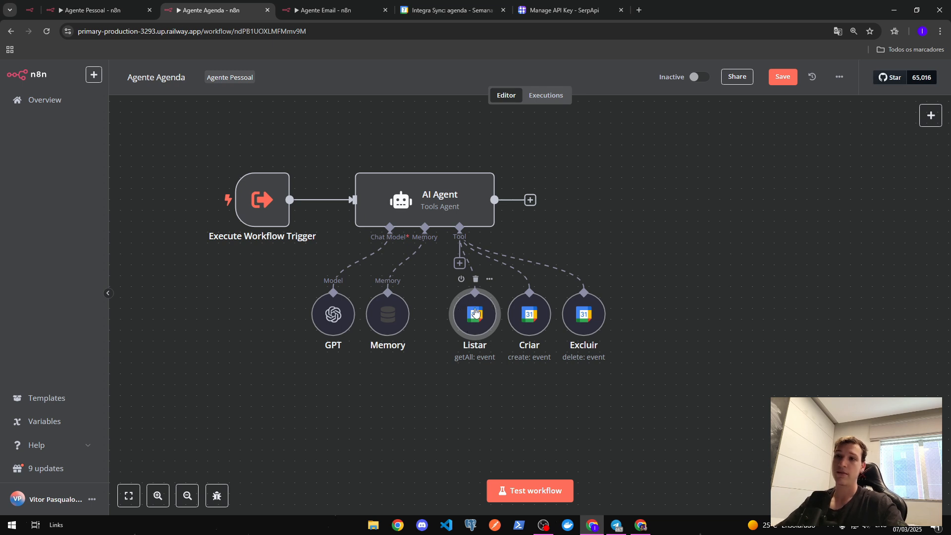
- Open the Criar tool and place the cursor after 'Horario' in its Start expression
{"action": "double_click", "coordinate": [537, 318]}
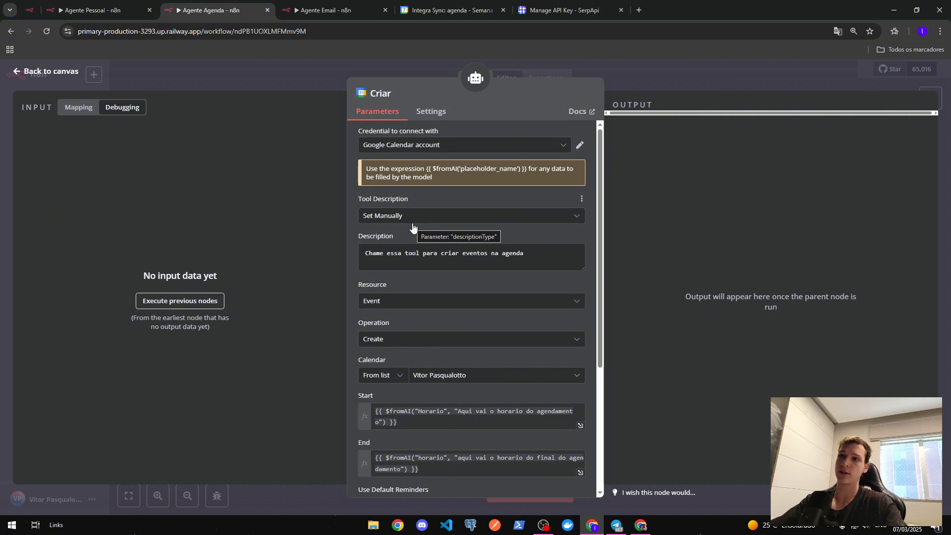
{"action": "scroll", "coordinate": [415, 233], "scroll_direction": "down", "scroll_amount": 2}
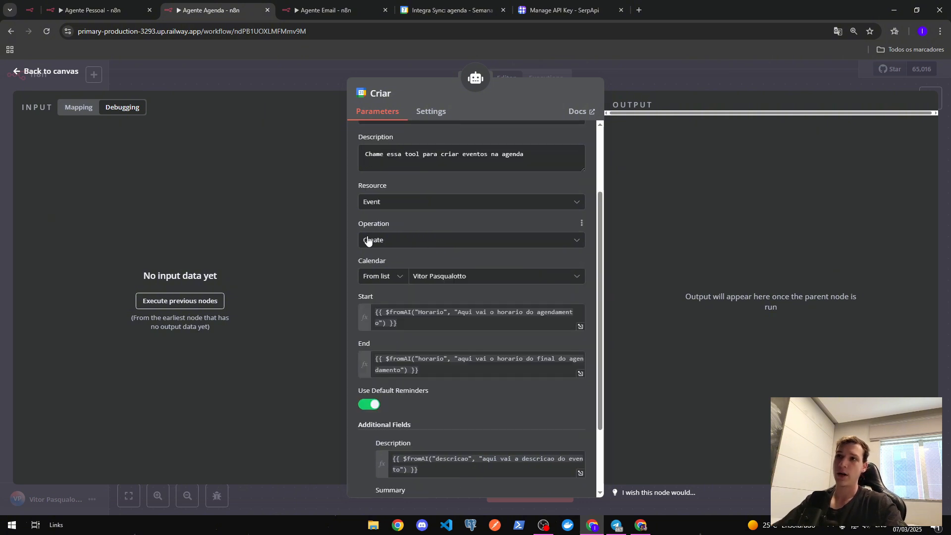
{"action": "scroll", "coordinate": [388, 248], "scroll_direction": "down", "scroll_amount": 1}
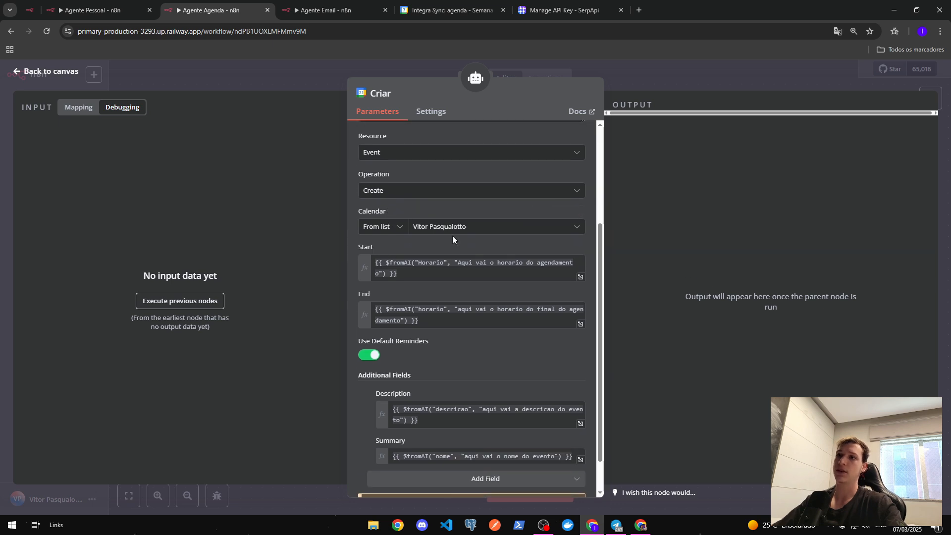
{"action": "scroll", "coordinate": [453, 236], "scroll_direction": "down", "scroll_amount": 1}
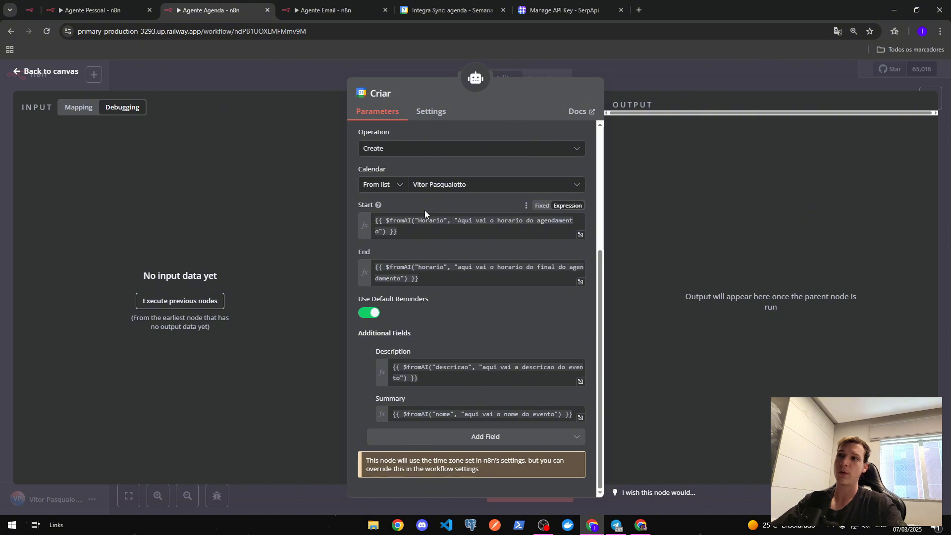
{"action": "double_click", "coordinate": [433, 220]}
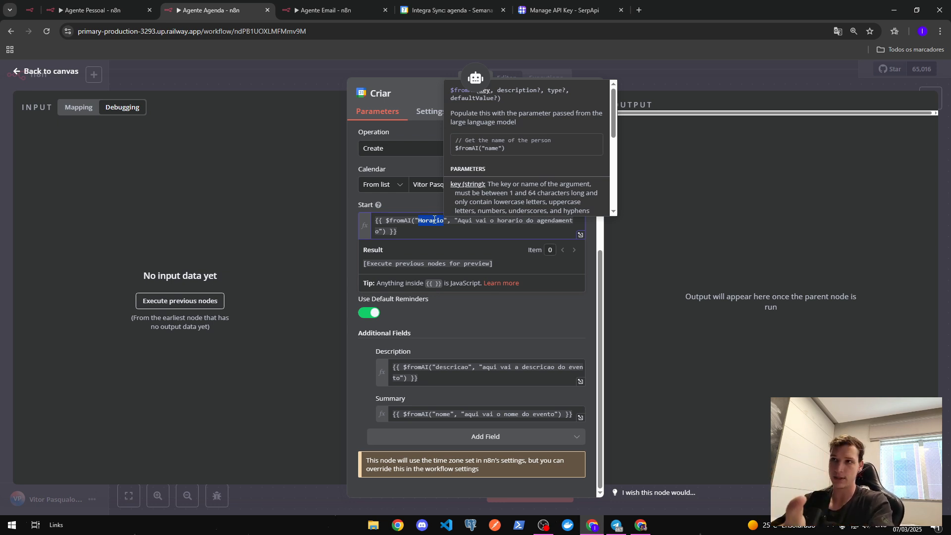
{"action": "left_click", "coordinate": [399, 206]}
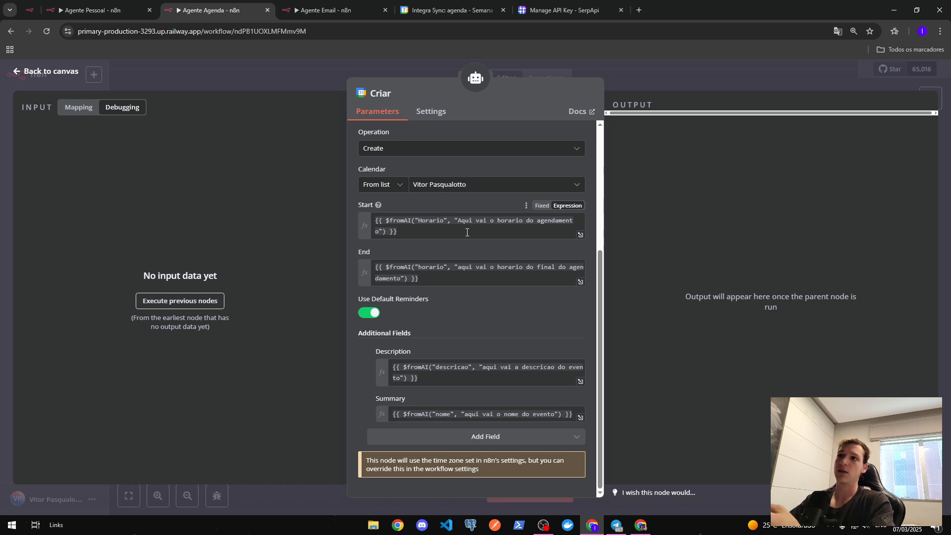
{"action": "left_click_drag", "start_coordinate": [386, 220], "coordinate": [421, 220]}
{"action": "double_click", "coordinate": [429, 221]}
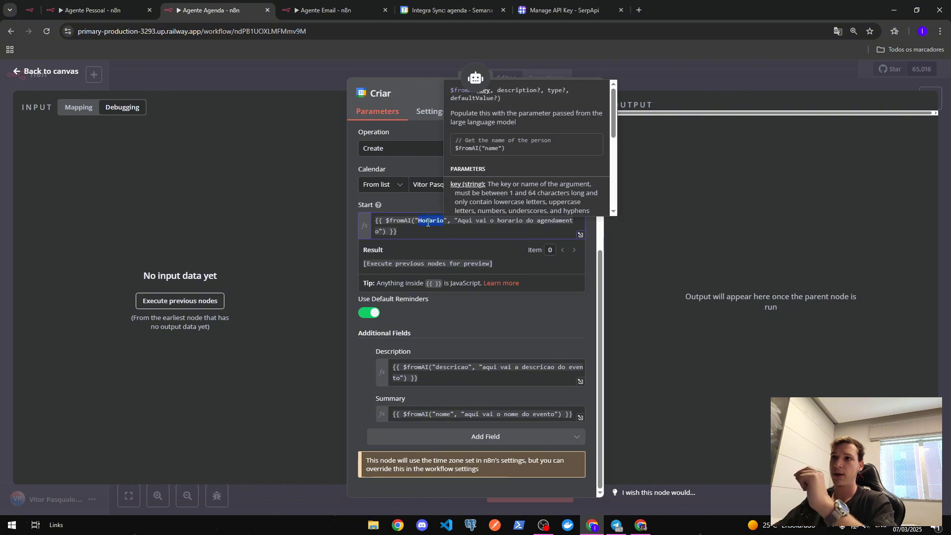
{"action": "left_click", "coordinate": [411, 204]}
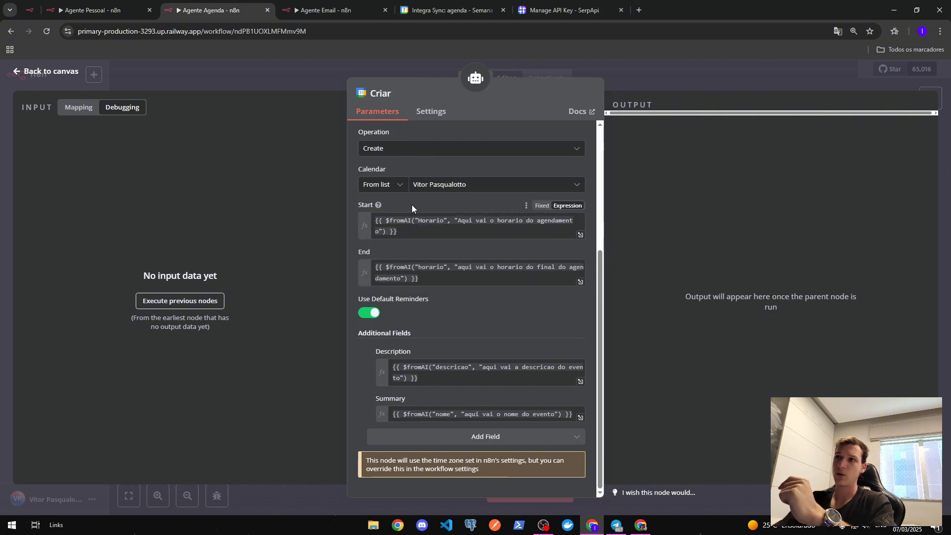
{"action": "left_click", "coordinate": [444, 221]}
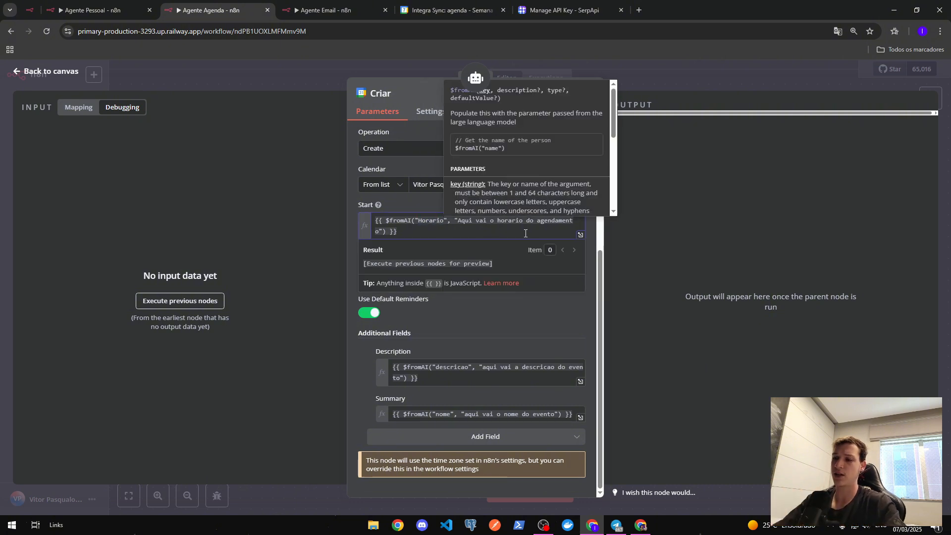
- Rename the start and end keys to Horario_inicio and horario_final
{"action": "type", "text": "_inicio"}
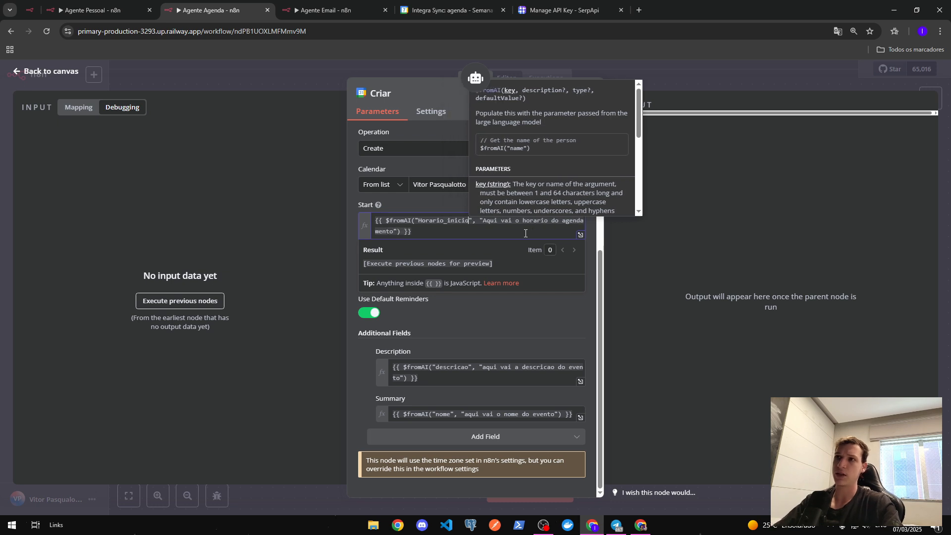
{"action": "left_click", "coordinate": [436, 209]}
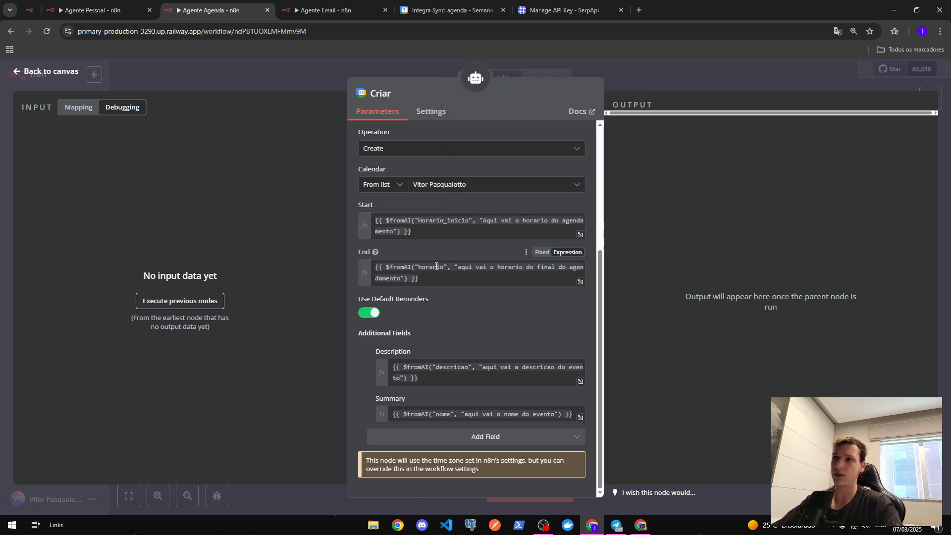
{"action": "left_click", "coordinate": [442, 267]}
{"action": "type", "text": "_fin"}
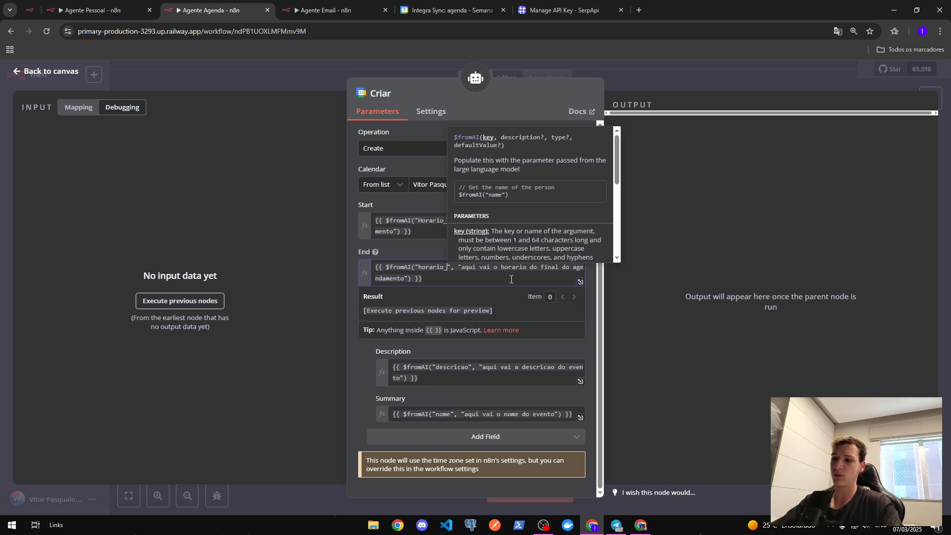
{"action": "type", "text": "al"}
{"action": "left_click", "coordinate": [490, 250]}
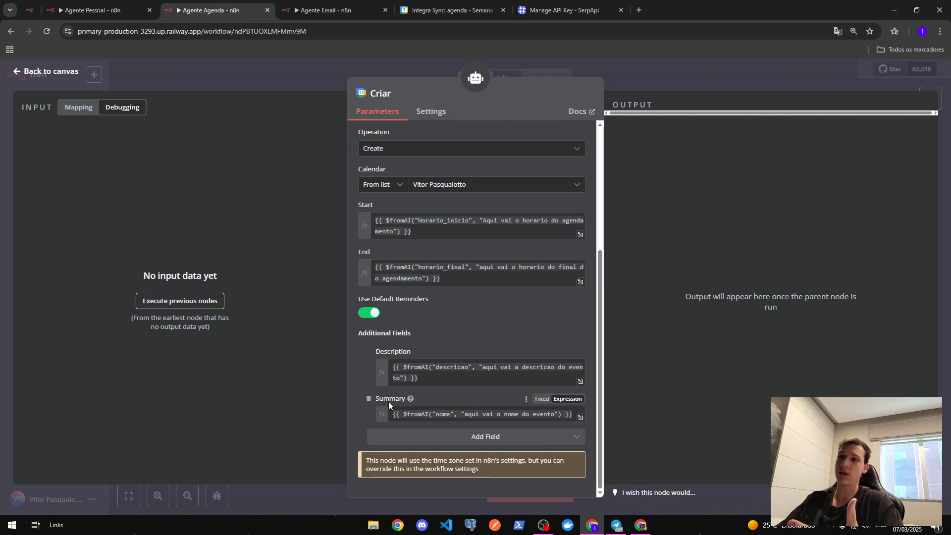
- Check the descricao key in the Description expression and close the Criar settings
{"action": "double_click", "coordinate": [461, 369]}
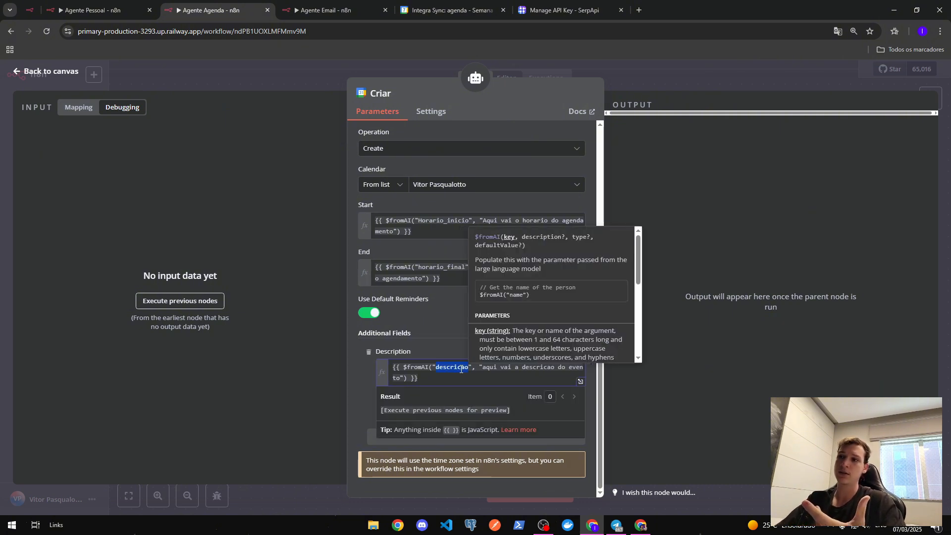
{"action": "left_click", "coordinate": [360, 392]}
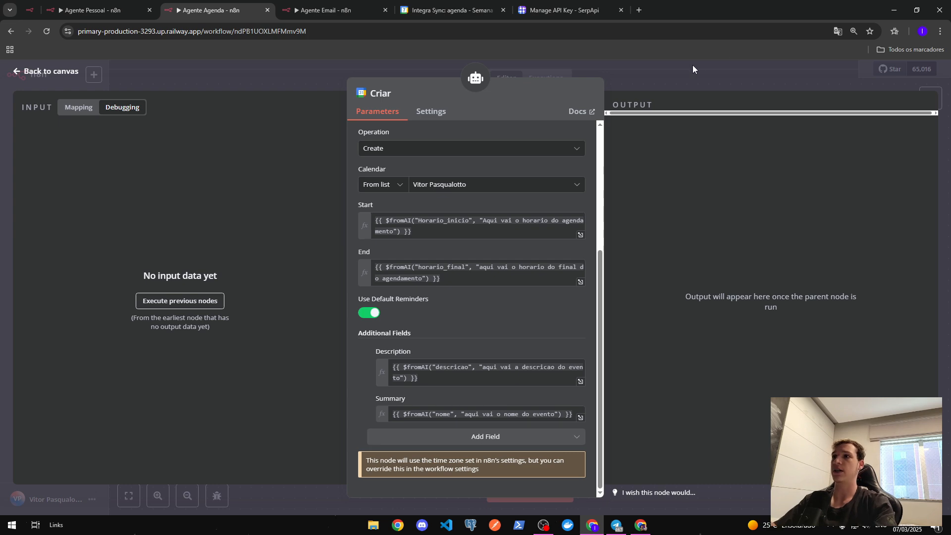
{"action": "left_click", "coordinate": [683, 76]}
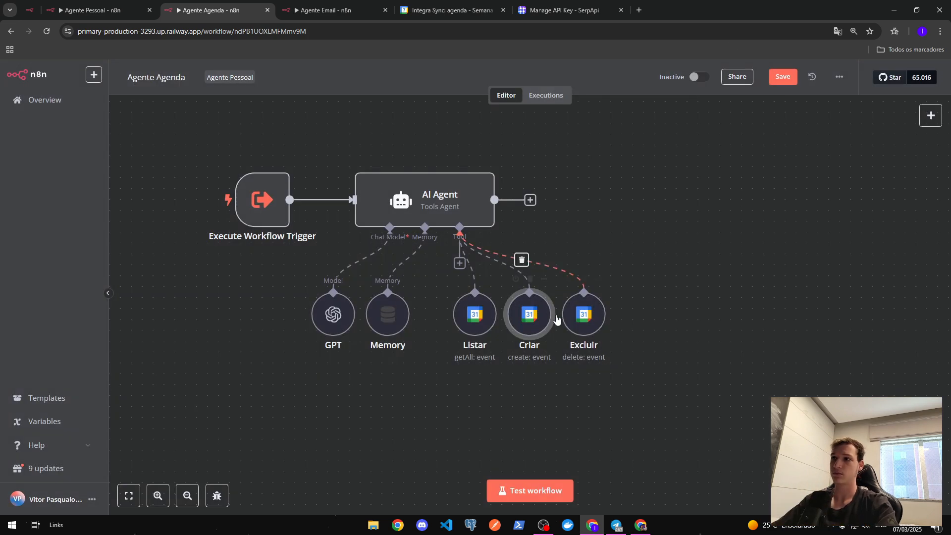
- Review the Excluir tool's description and its AI-supplied Event ID expression
{"action": "double_click", "coordinate": [584, 315]}
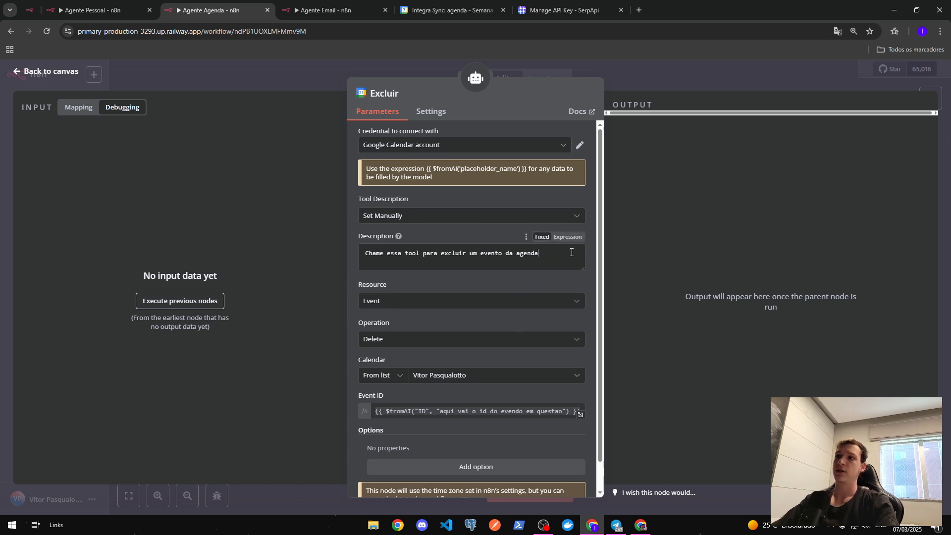
{"action": "left_click_drag", "start_coordinate": [540, 253], "coordinate": [436, 237]}
{"action": "left_click", "coordinate": [436, 237]}
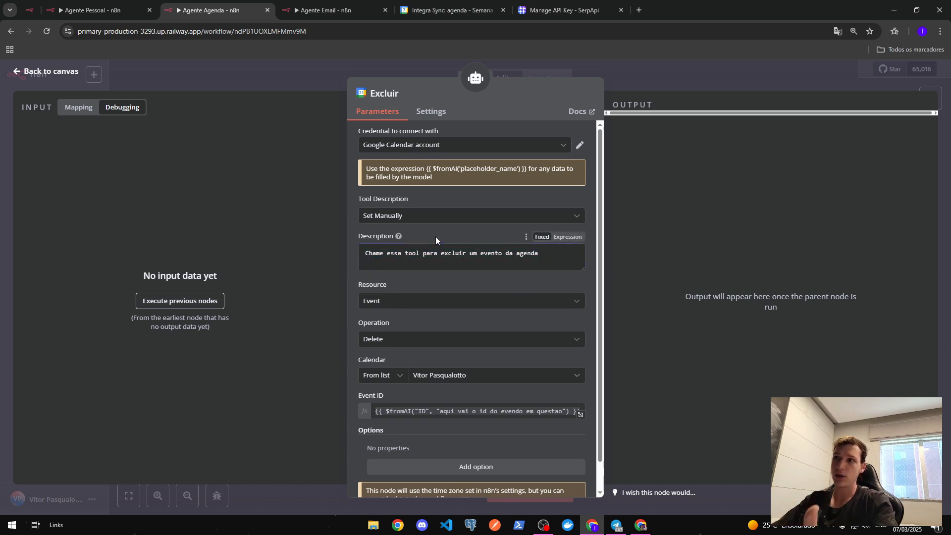
{"action": "scroll", "coordinate": [460, 311], "scroll_direction": "down", "scroll_amount": 1}
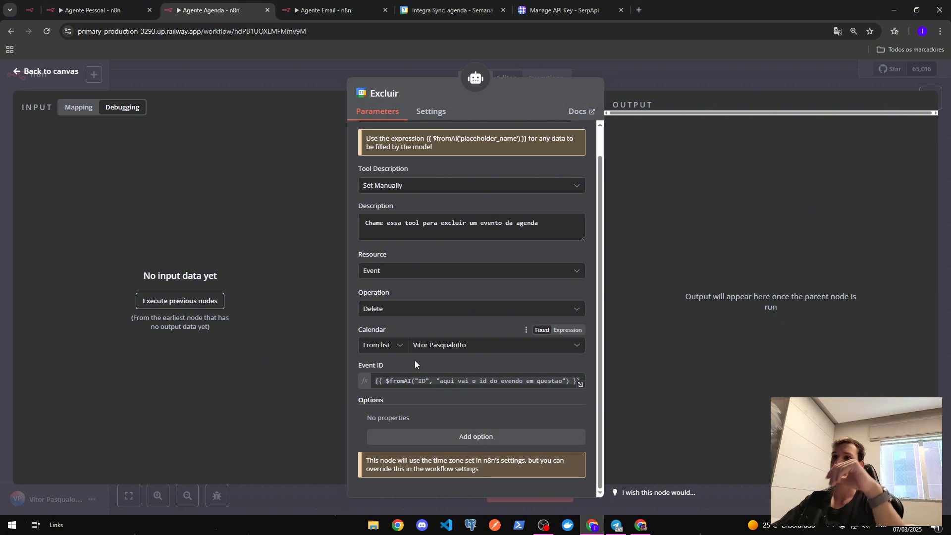
{"action": "double_click", "coordinate": [421, 380]}
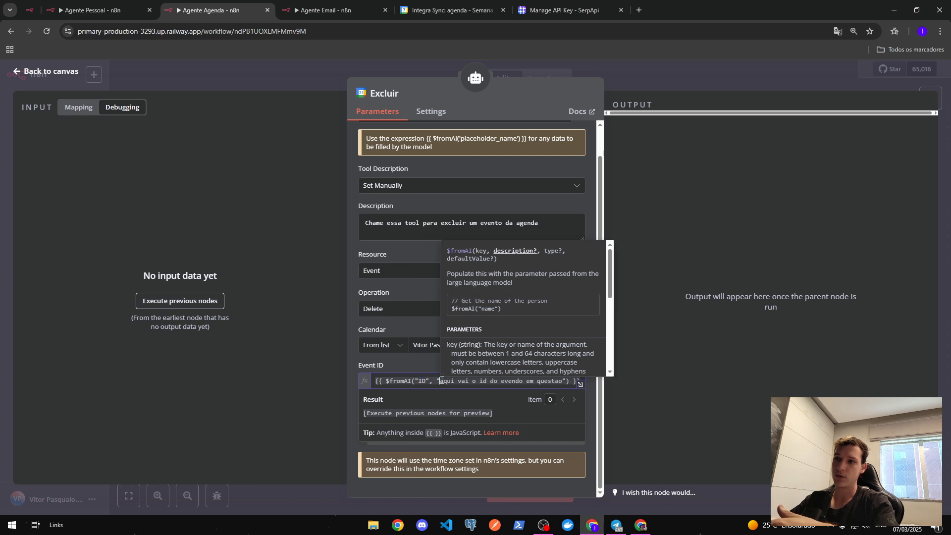
{"action": "left_click_drag", "start_coordinate": [440, 380], "coordinate": [563, 383]}
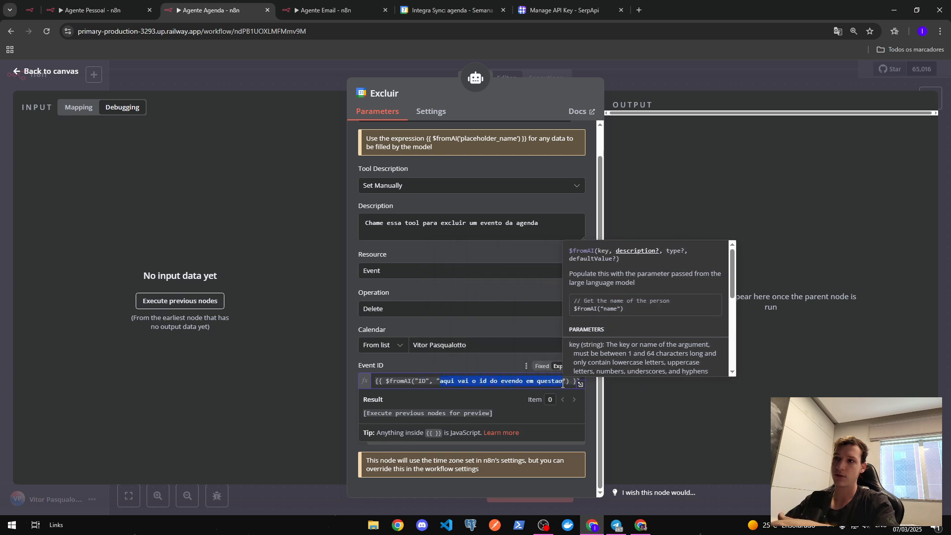
{"action": "left_click", "coordinate": [486, 361]}
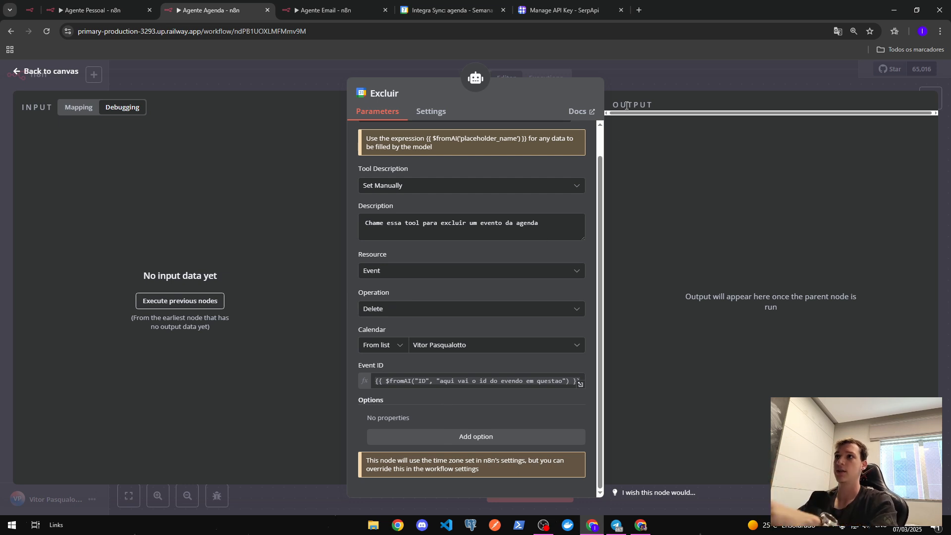
- Save the Agente Agenda workflow and box-select all its nodes
{"action": "left_click", "coordinate": [637, 76]}
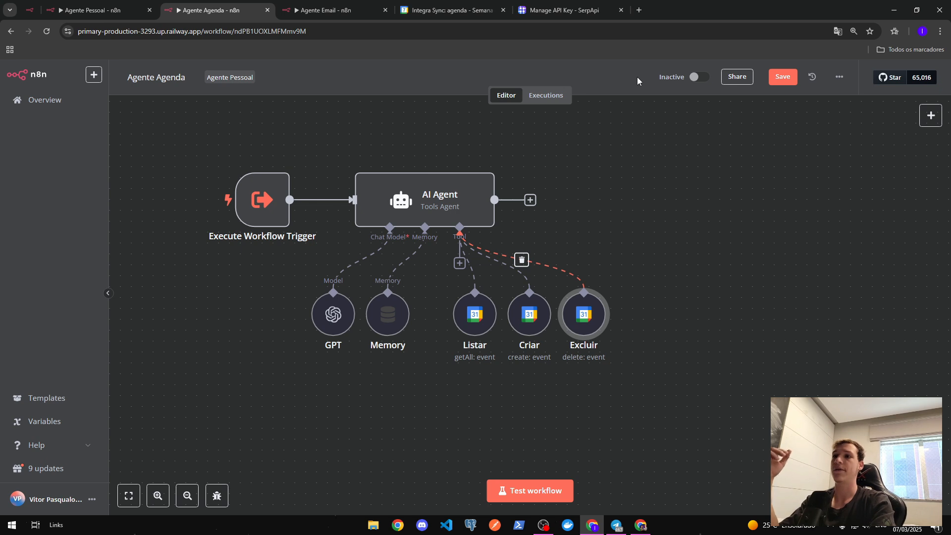
{"action": "left_click", "coordinate": [782, 76]}
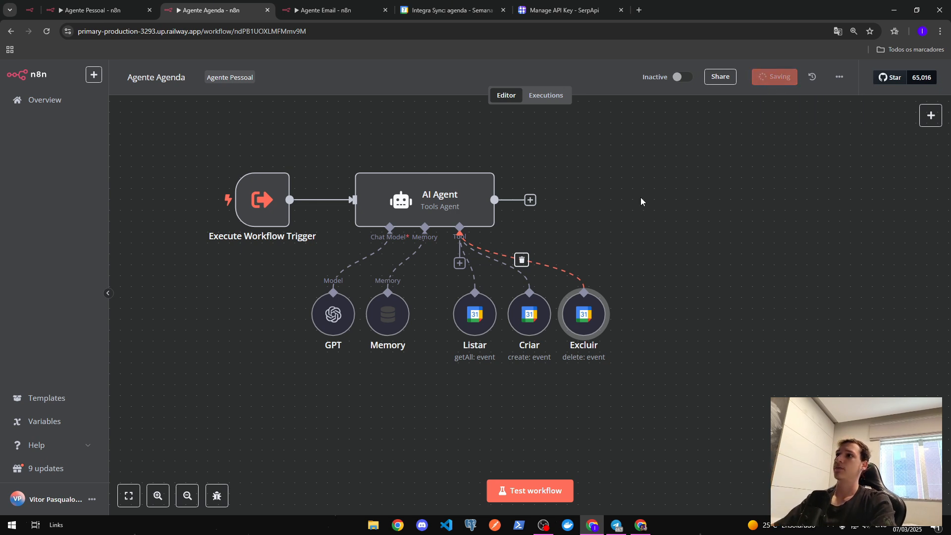
{"action": "left_click_drag", "start_coordinate": [669, 136], "coordinate": [191, 355]}
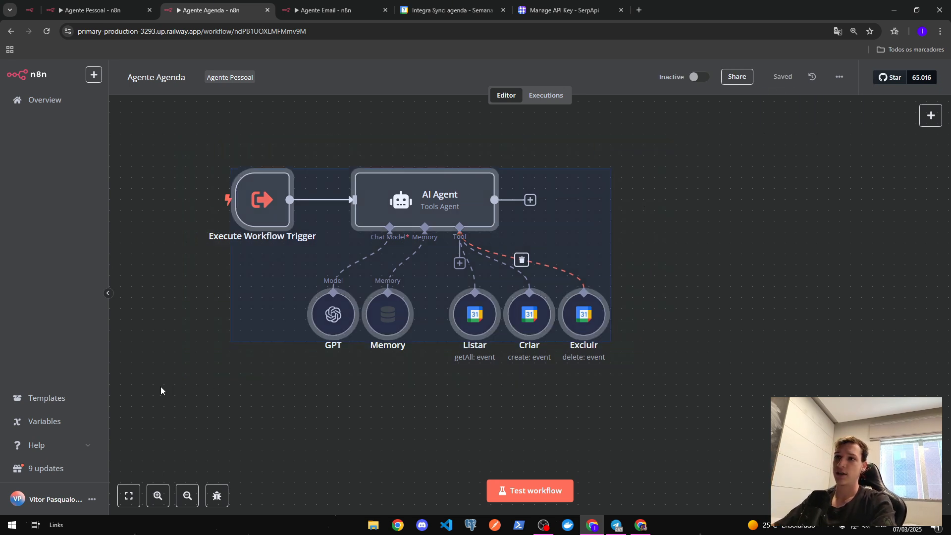
- In the Agente Email workflow, open the AI Agent and review its system message
{"action": "left_click", "coordinate": [342, 9]}
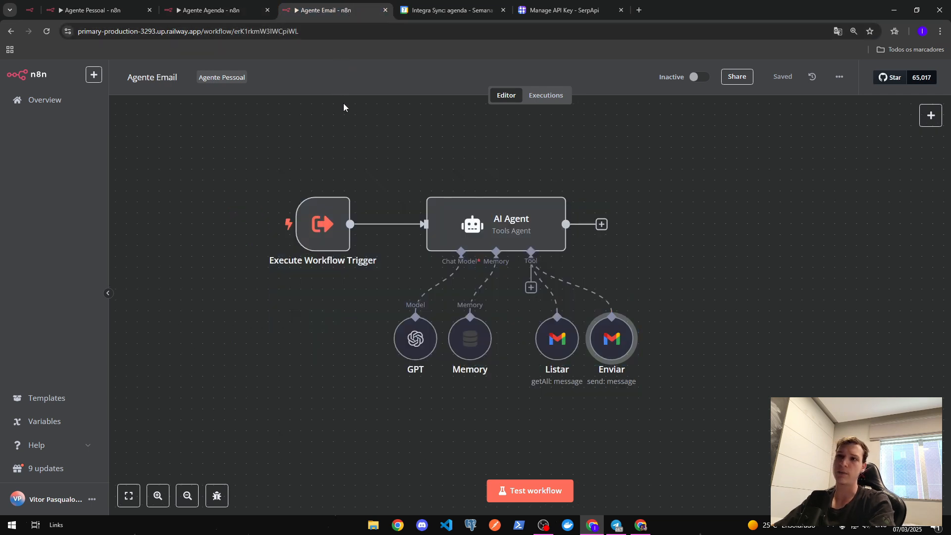
{"action": "left_click_drag", "start_coordinate": [396, 171], "coordinate": [236, 320]}
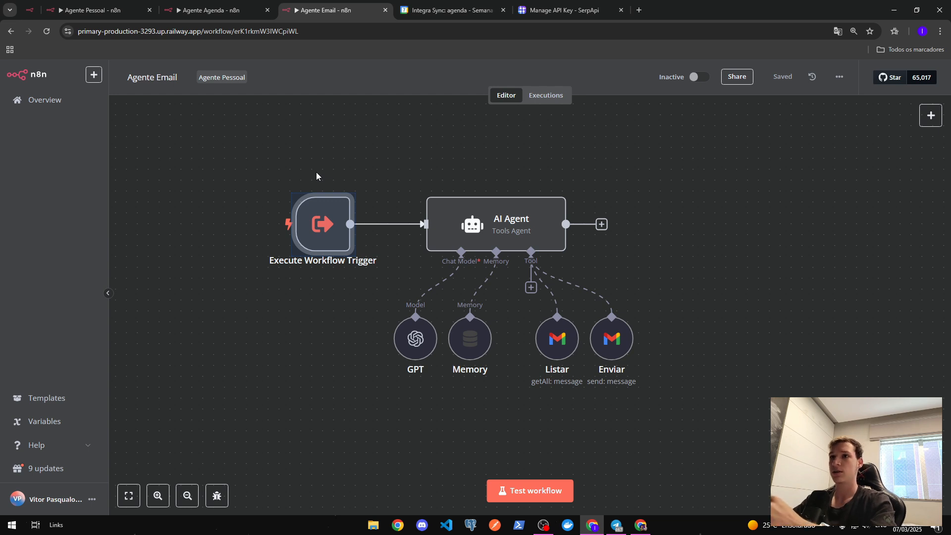
{"action": "left_click_drag", "start_coordinate": [316, 171], "coordinate": [238, 228]}
{"action": "mouse_move", "coordinate": [415, 293]}
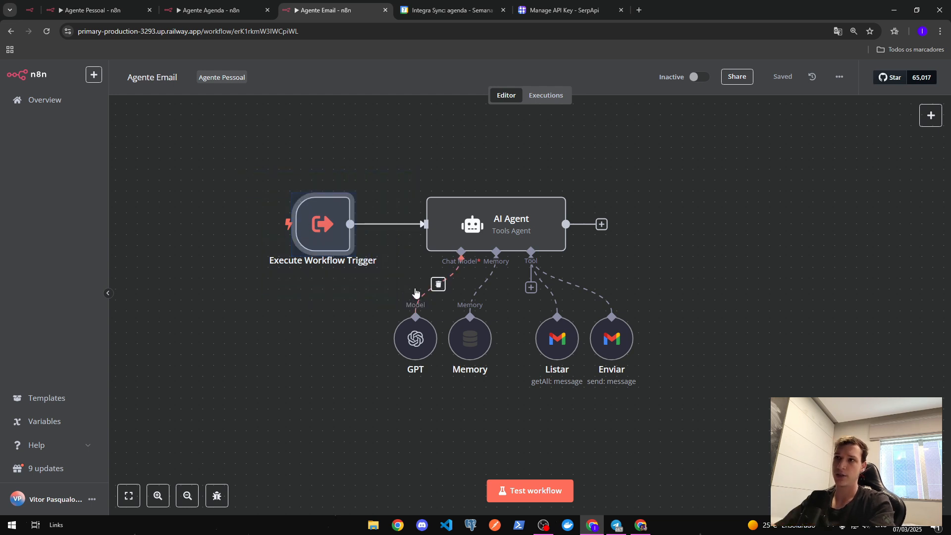
{"action": "left_click", "coordinate": [501, 236]}
{"action": "double_click", "coordinate": [504, 234]}
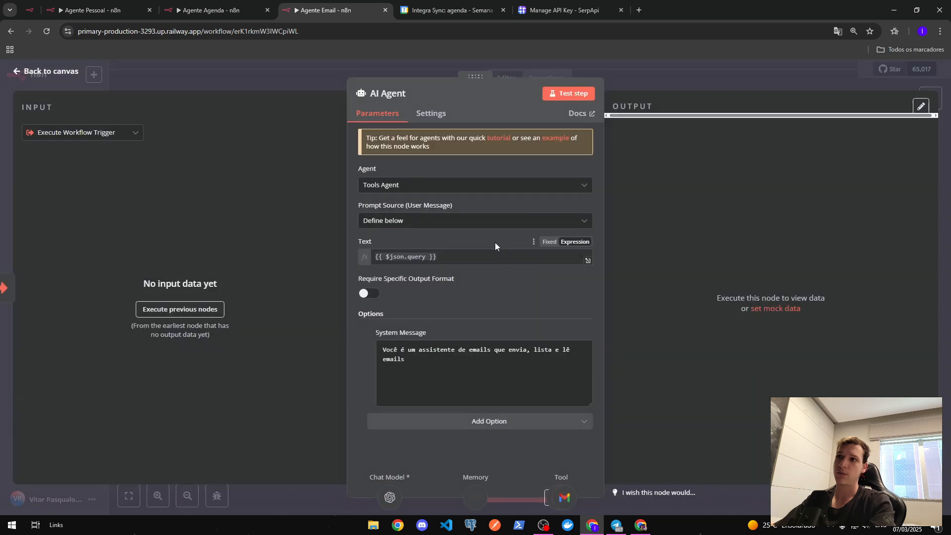
{"action": "double_click", "coordinate": [395, 257]}
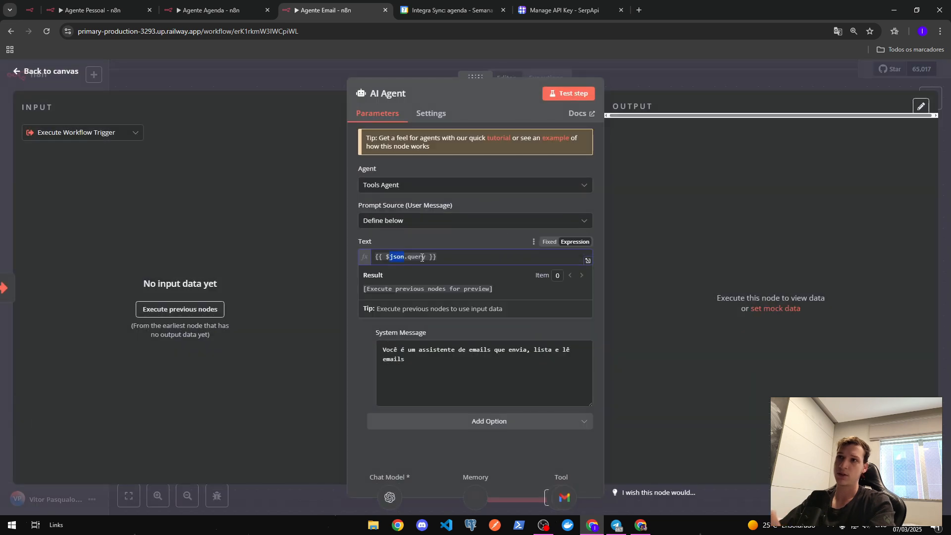
{"action": "left_click_drag", "start_coordinate": [446, 366], "coordinate": [347, 346]}
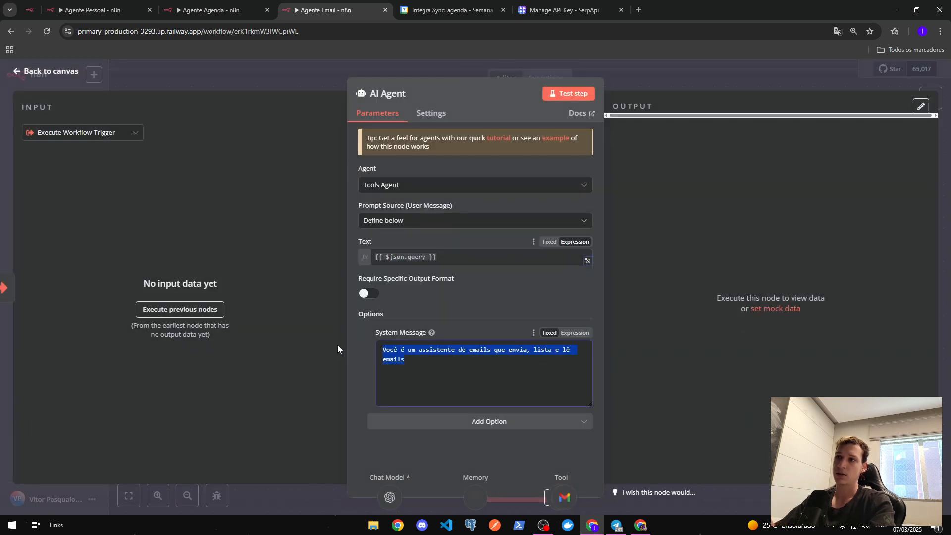
{"action": "left_click", "coordinate": [471, 323]}
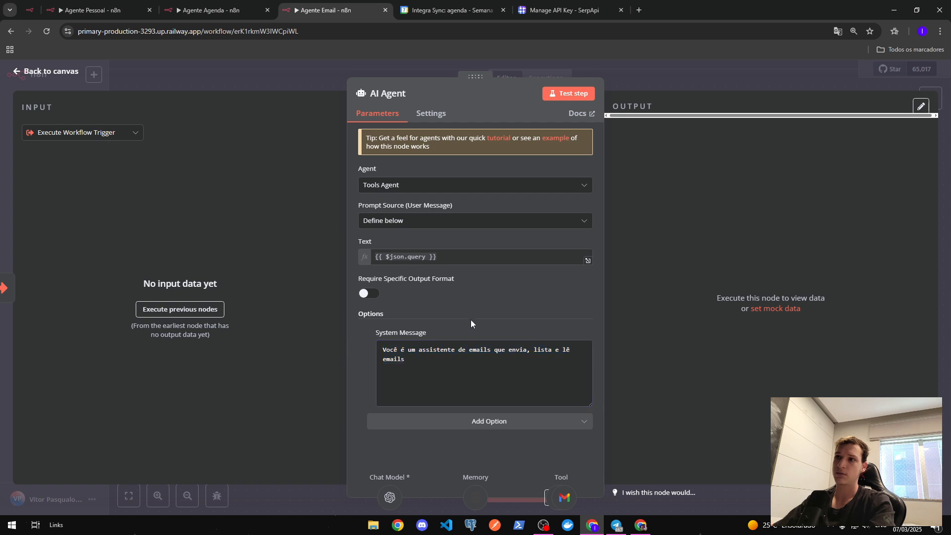
- Append the line 'Voce tem acesso a tools para realizar as acoes necessarias' to the system message
{"action": "left_click", "coordinate": [459, 372]}
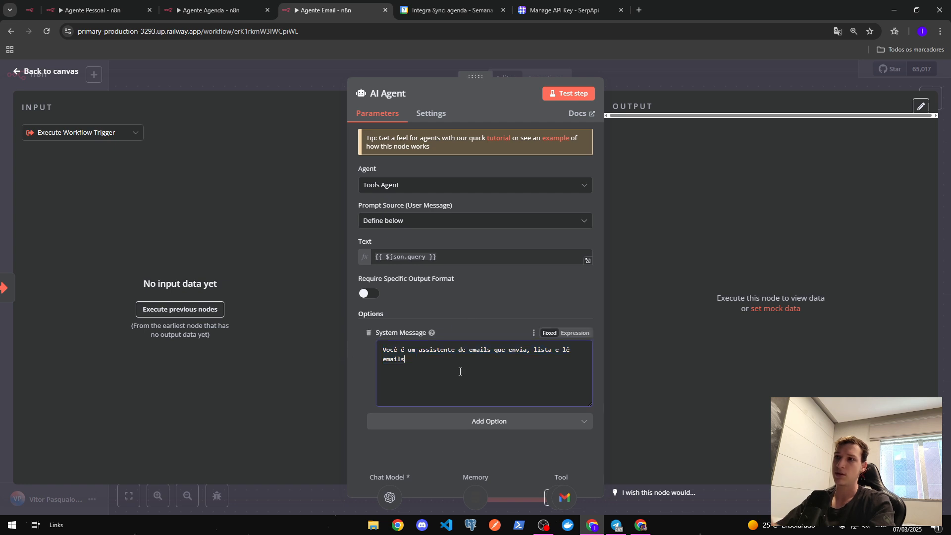
{"action": "key", "text": "Return"}
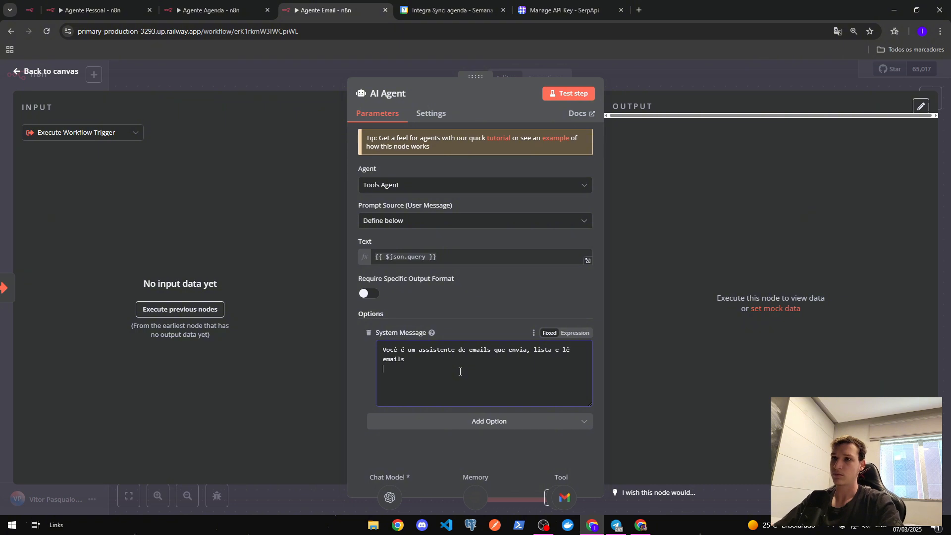
{"action": "type", "text": "Voce te"}
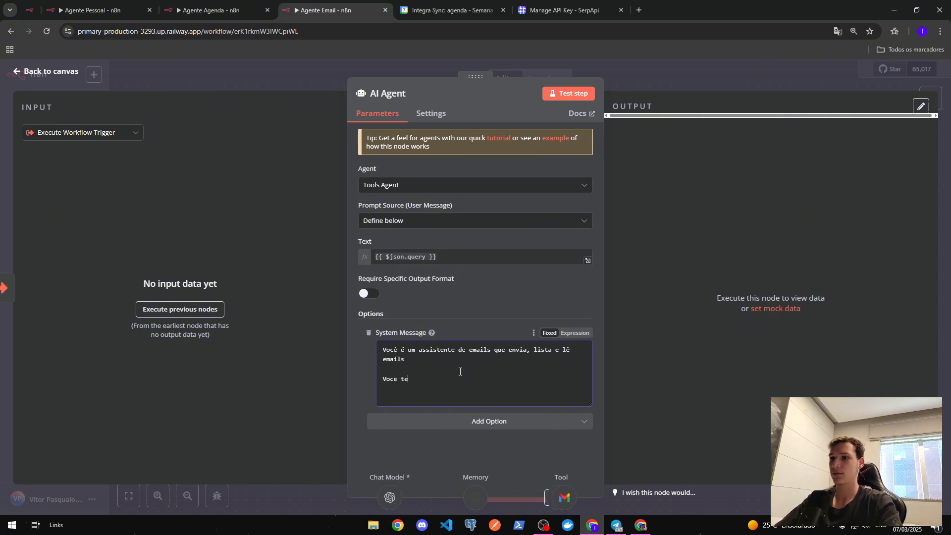
{"action": "type", "text": "m acesso a "}
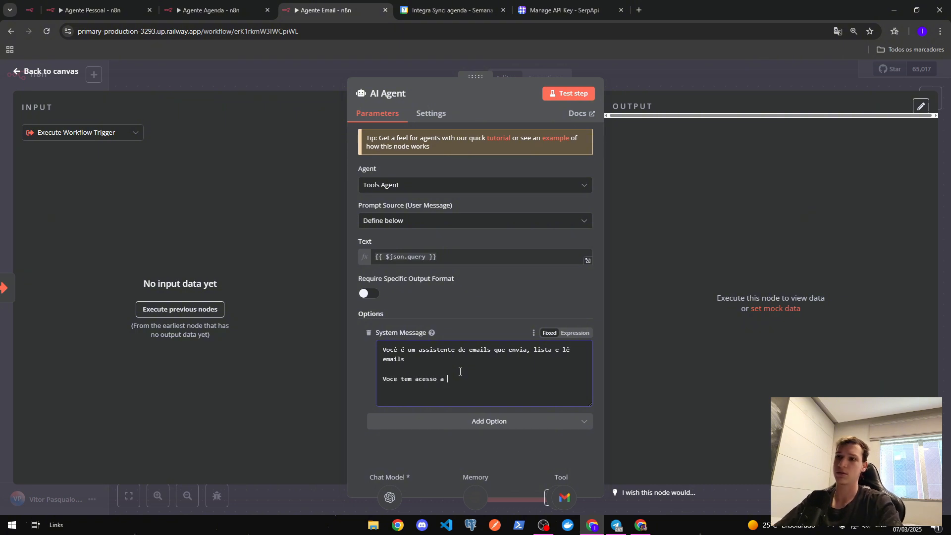
{"action": "type", "text": "tools para"}
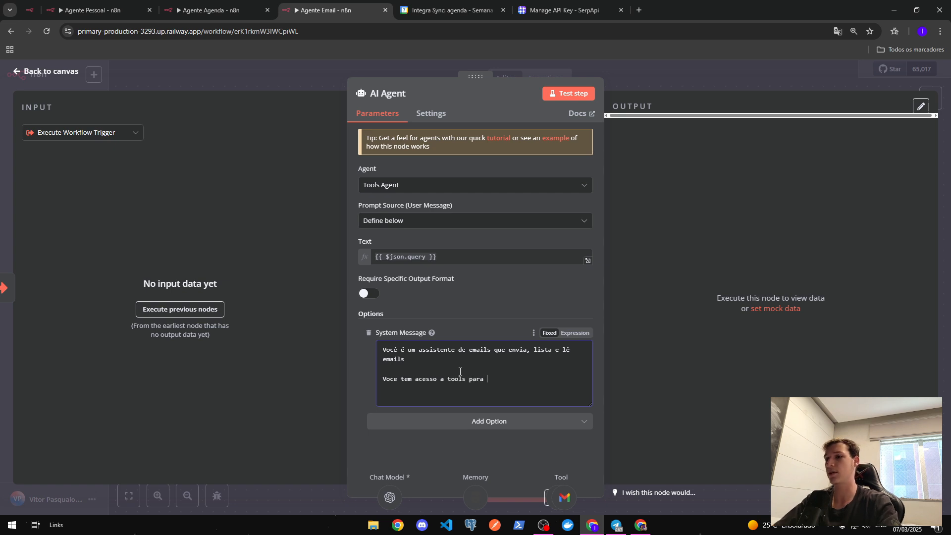
{"action": "type", "text": " rea"}
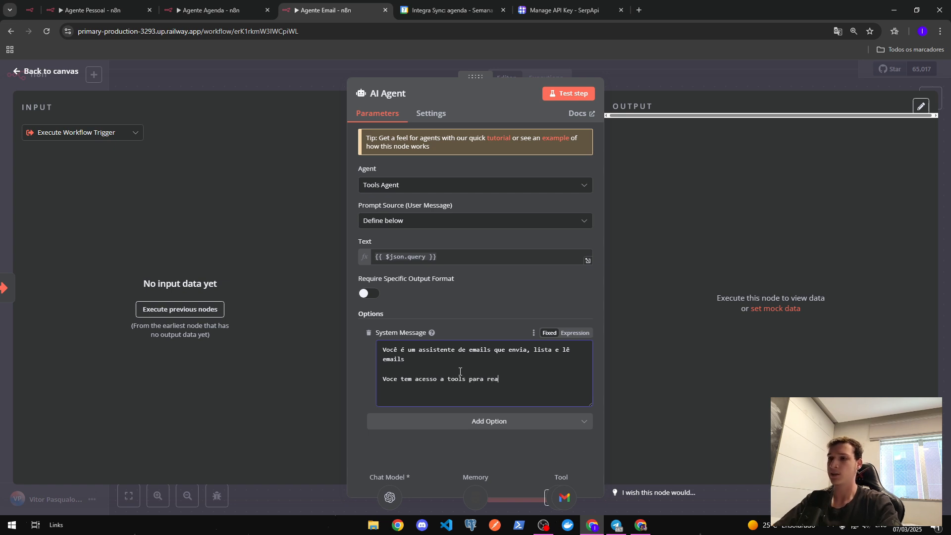
{"action": "type", "text": "lizar as acoe"}
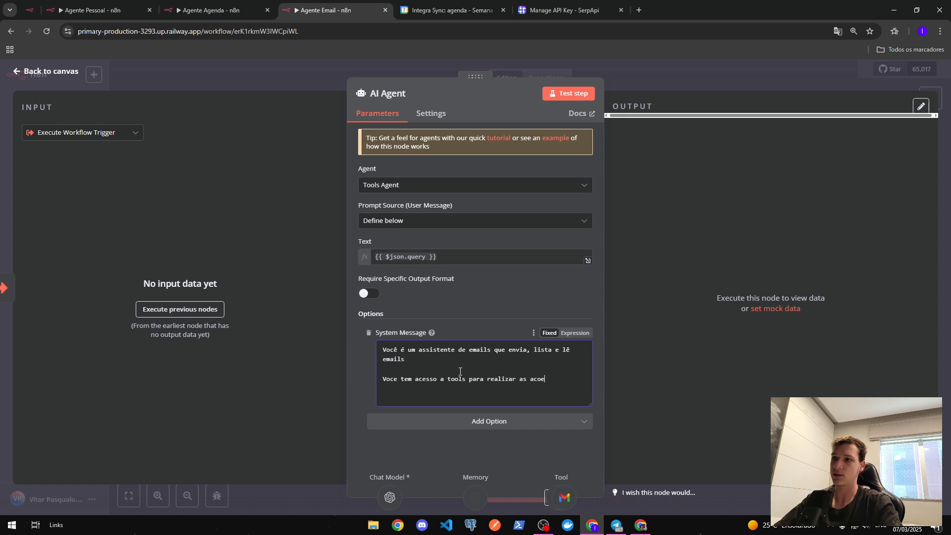
{"action": "type", "text": "s necessarias"}
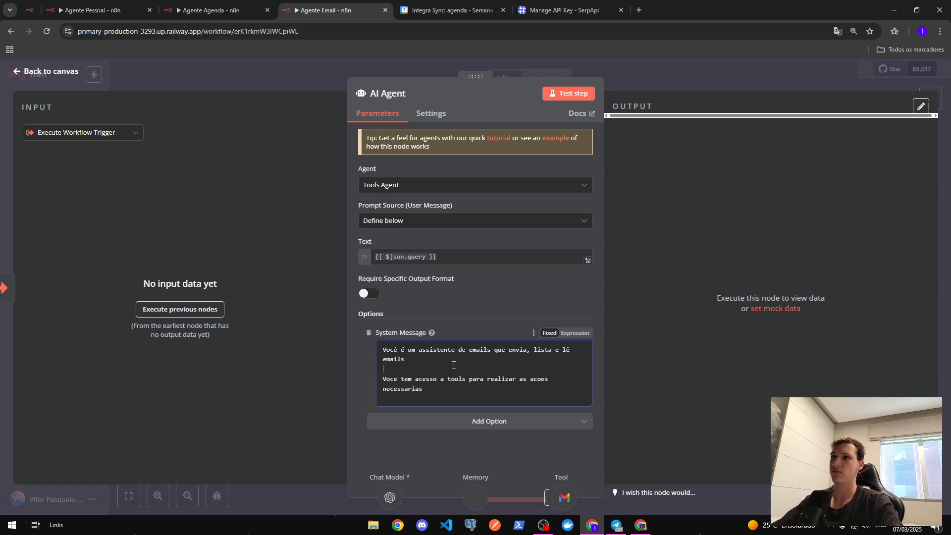
{"action": "left_click", "coordinate": [628, 89]}
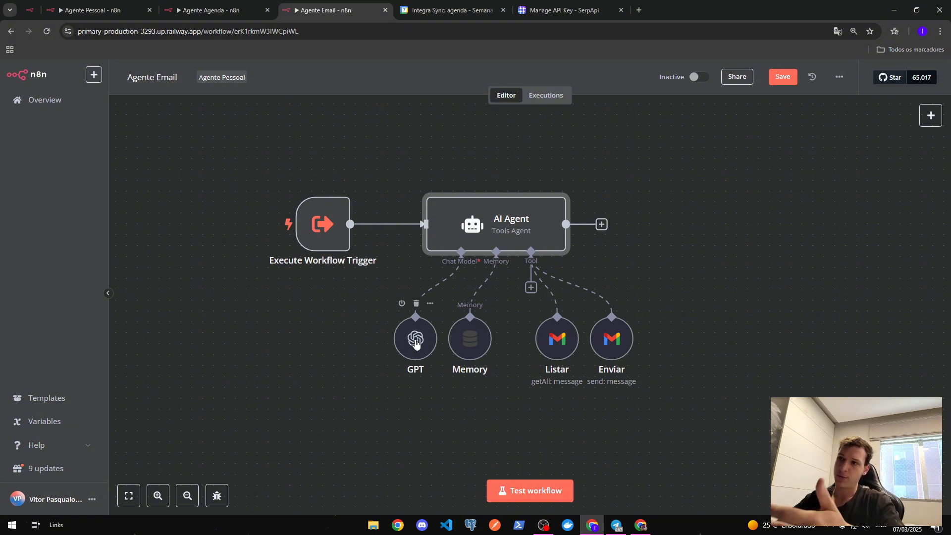
- Open the Listar Gmail tool's settings, keeping the current Gmail account credential
{"action": "double_click", "coordinate": [554, 353]}
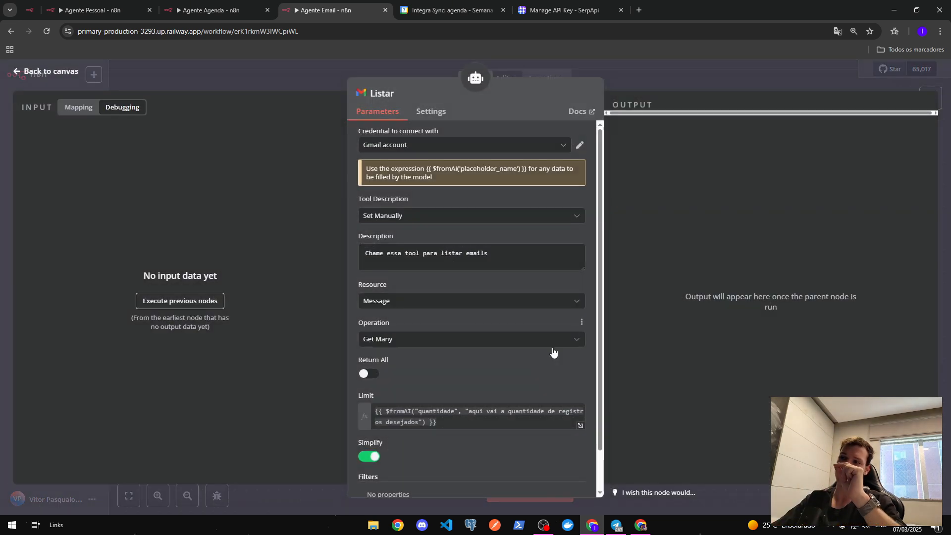
{"action": "left_click", "coordinate": [435, 145]}
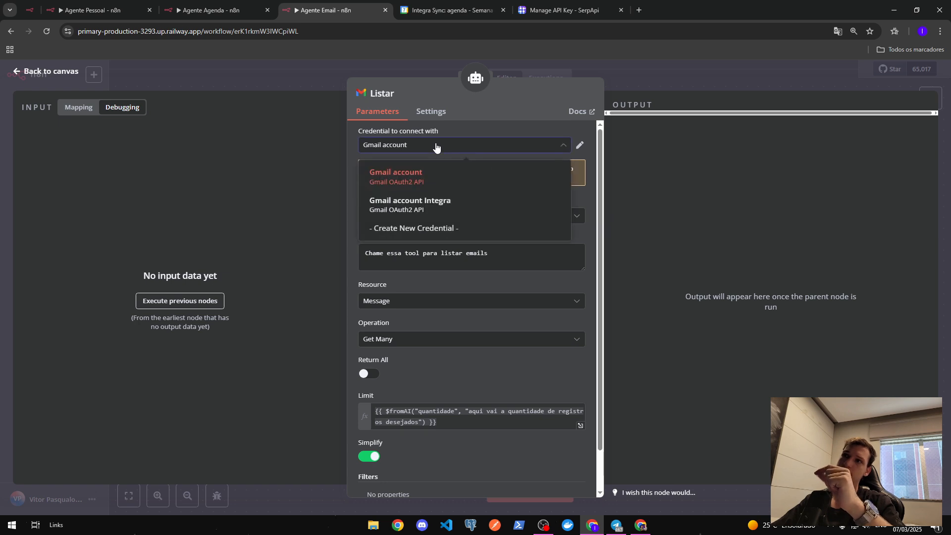
{"action": "left_click", "coordinate": [436, 145]}
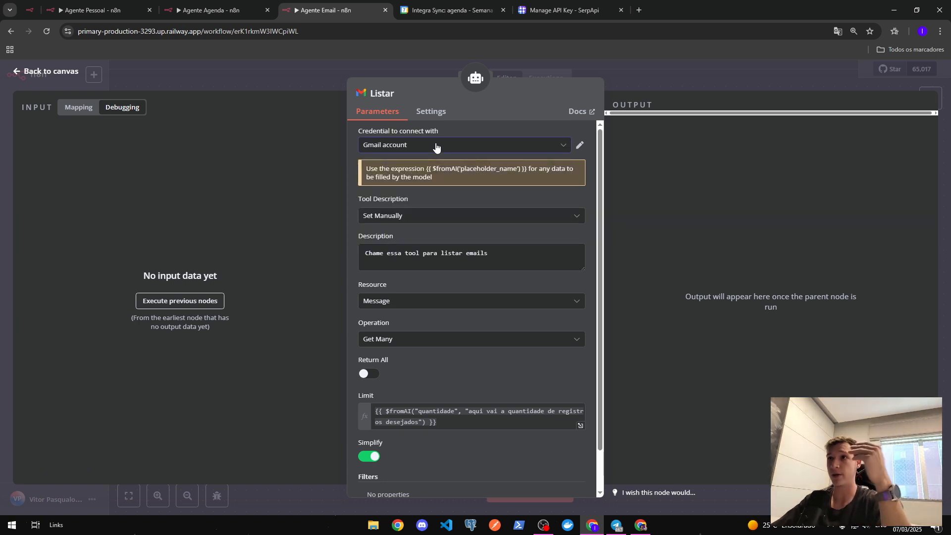
{"action": "left_click_drag", "start_coordinate": [471, 266], "coordinate": [231, 258]}
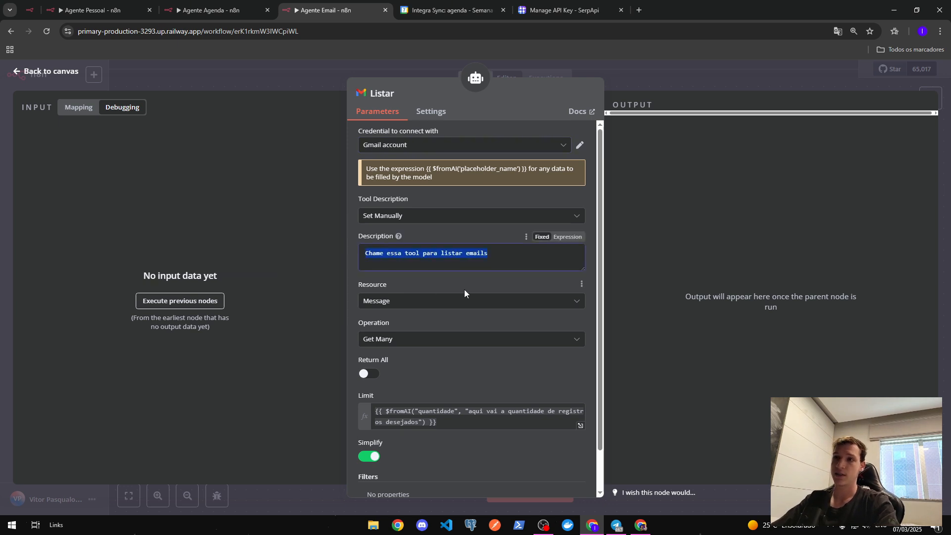
{"action": "scroll", "coordinate": [465, 290], "scroll_direction": "down", "scroll_amount": 2}
{"action": "left_click", "coordinate": [421, 349]}
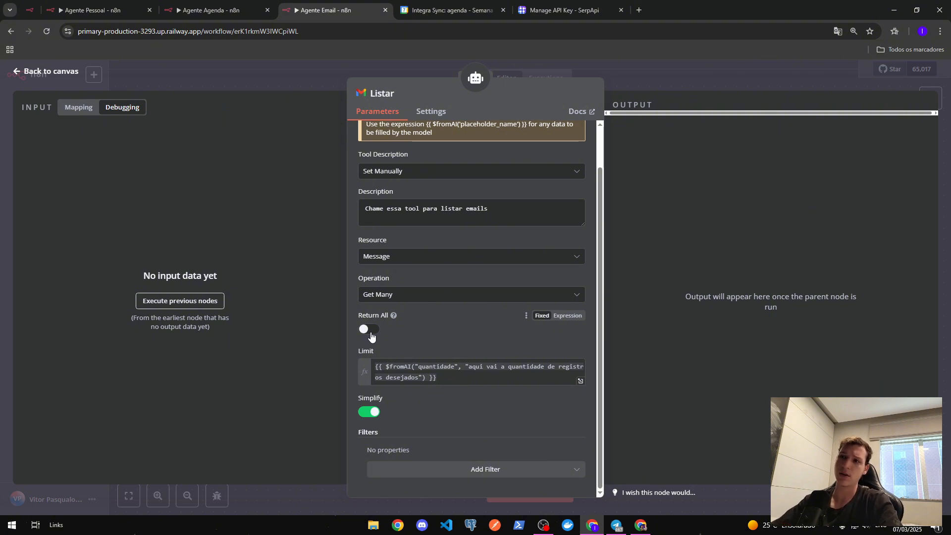
- Rename the Limit key to 'limite' and reword its hint to 'aqui vai o limite de registros desejados'
{"action": "double_click", "coordinate": [444, 369]}
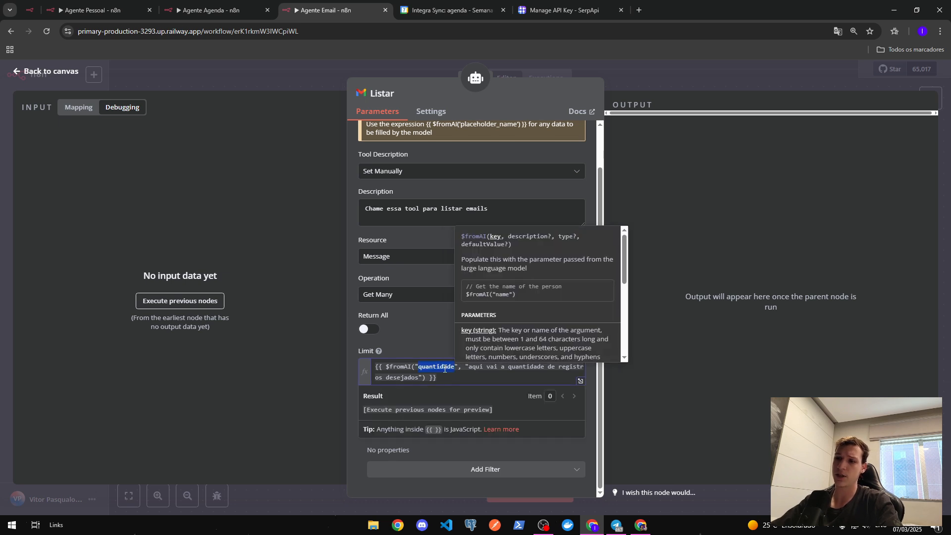
{"action": "type", "text": "limite"}
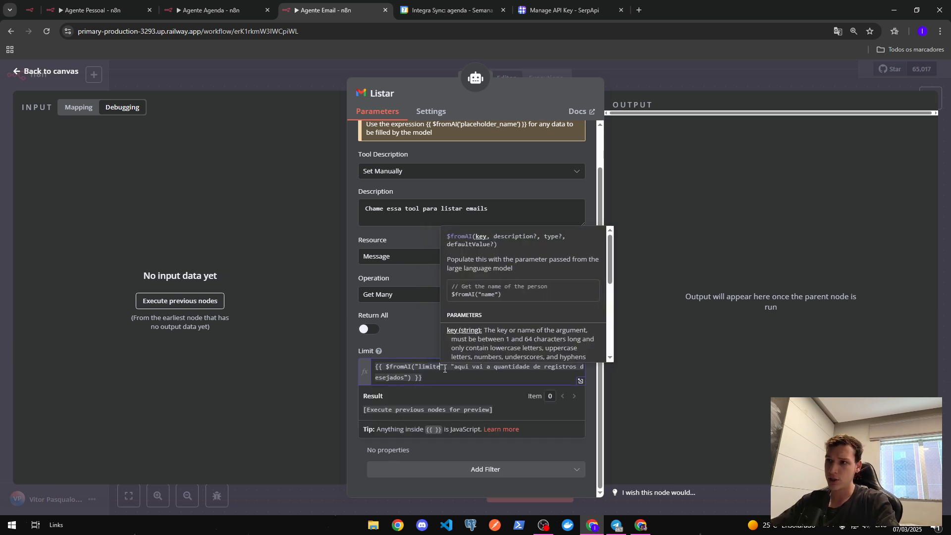
{"action": "double_click", "coordinate": [514, 369]}
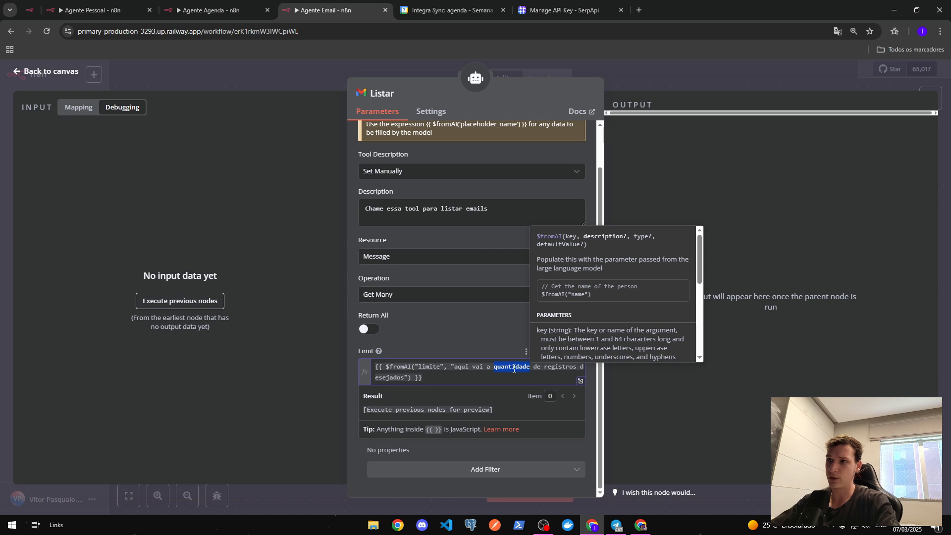
{"action": "key", "text": "BackSpace"}
{"action": "key", "text": "BackSpace"}
{"action": "key", "text": "BackSpace"}
{"action": "type", "text": "o limite"}
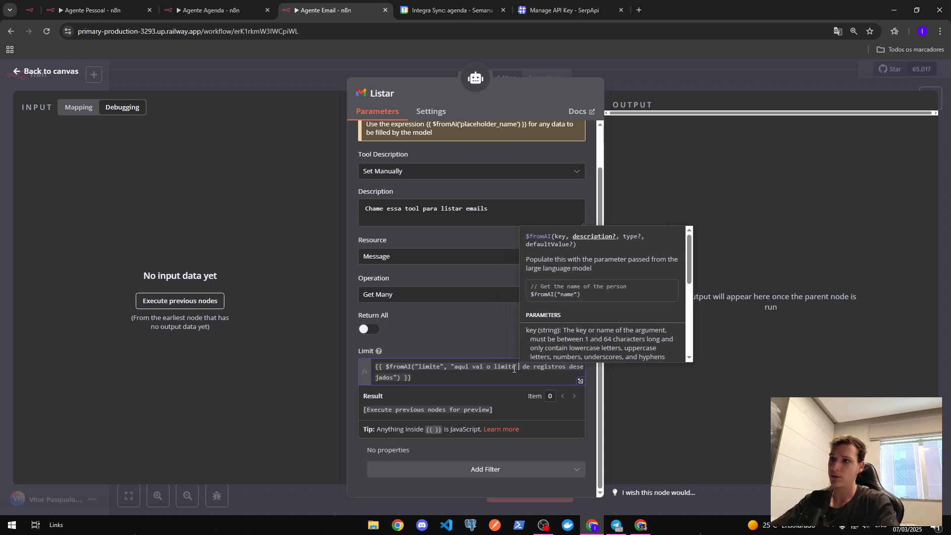
{"action": "key", "text": "BackSpace"}
{"action": "left_click", "coordinate": [495, 382]}
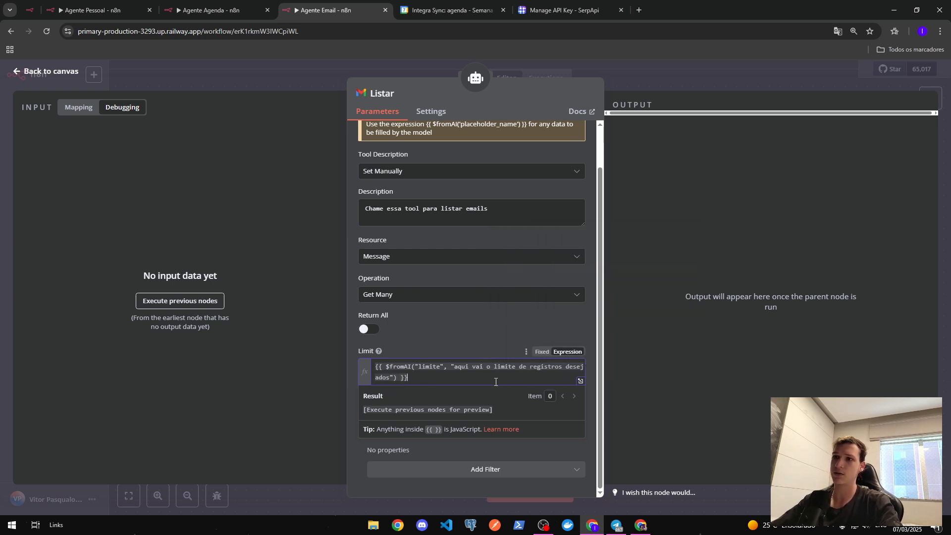
{"action": "left_click", "coordinate": [473, 339]}
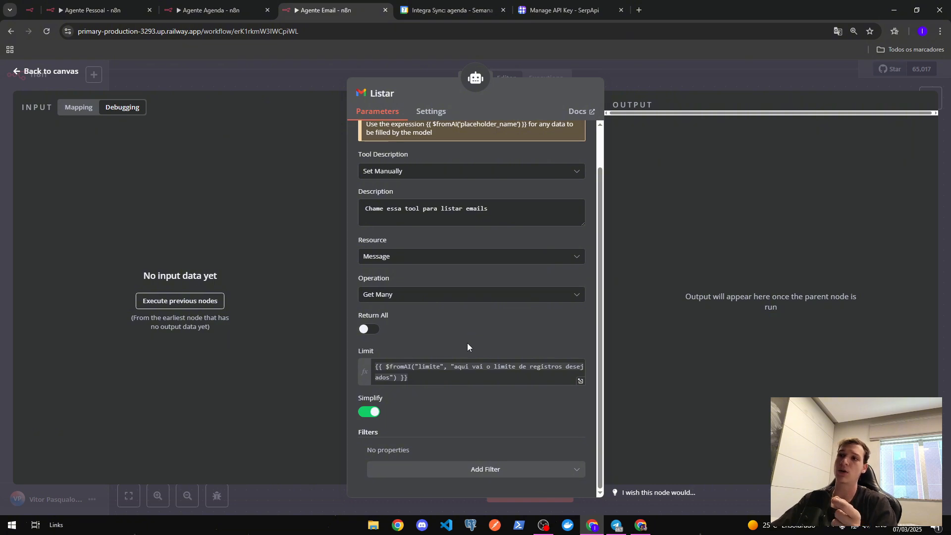
{"action": "key", "text": "Escape"}
- Review the Enviar tool's To and Subject expressions, then return to the canvas
{"action": "double_click", "coordinate": [617, 335]}
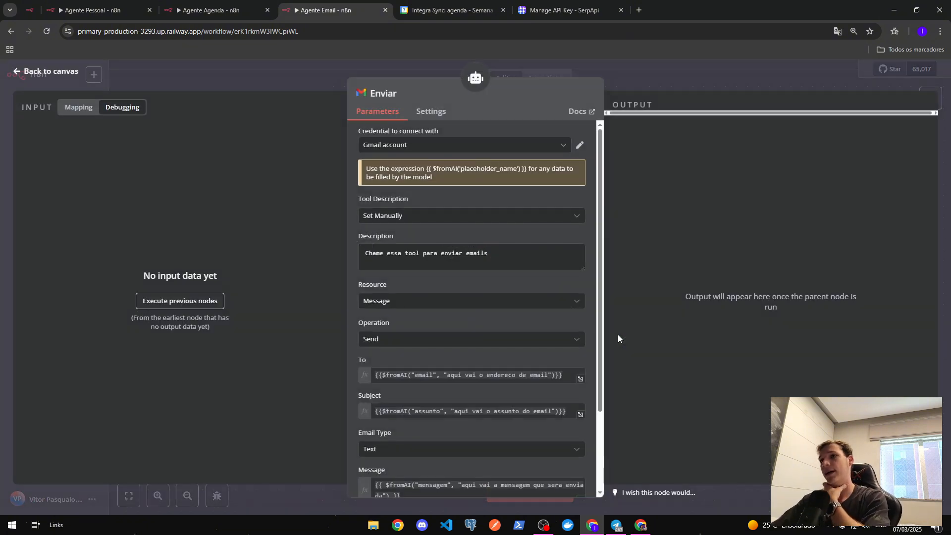
{"action": "left_click_drag", "start_coordinate": [488, 253], "coordinate": [369, 254]}
{"action": "scroll", "coordinate": [371, 246], "scroll_direction": "down", "scroll_amount": 2}
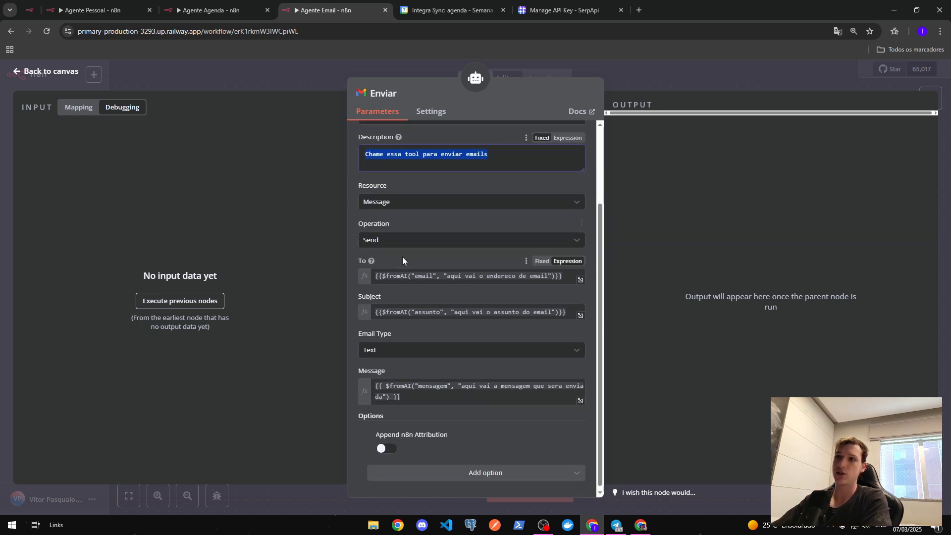
{"action": "scroll", "coordinate": [376, 255], "scroll_direction": "down", "scroll_amount": 1}
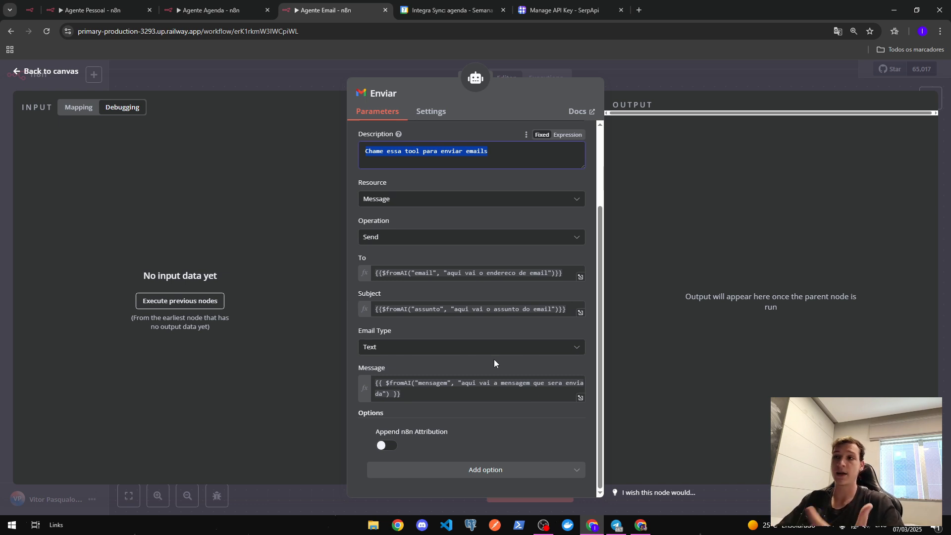
{"action": "left_click_drag", "start_coordinate": [565, 273], "coordinate": [296, 260]}
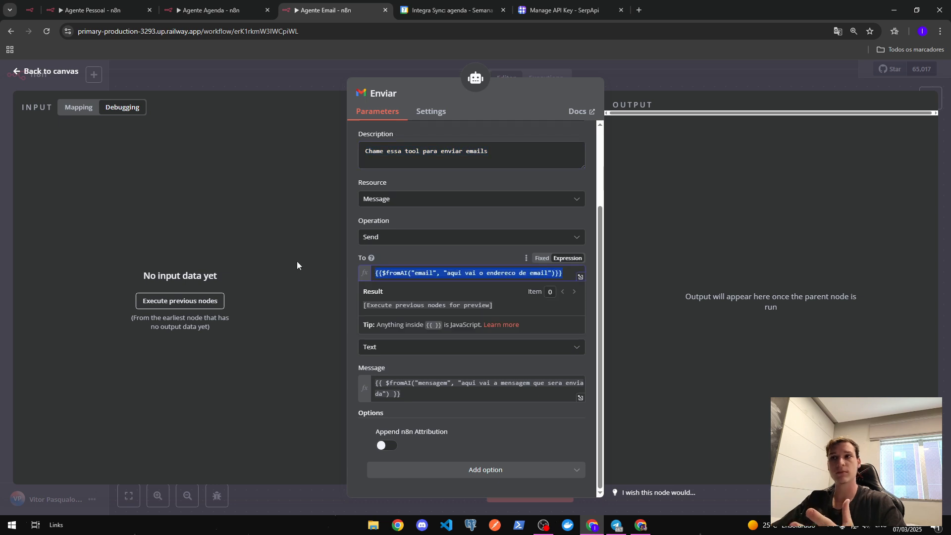
{"action": "left_click", "coordinate": [425, 248]}
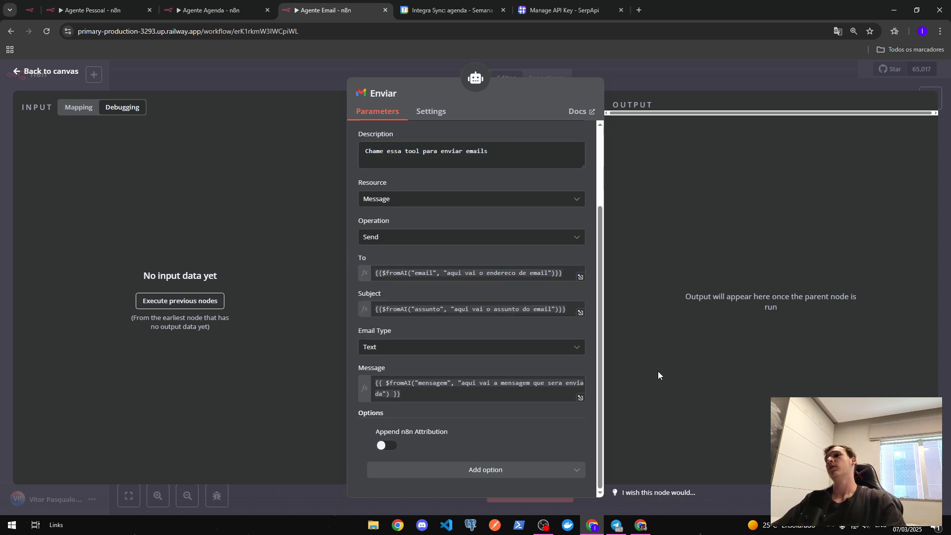
{"action": "left_click", "coordinate": [647, 78]}
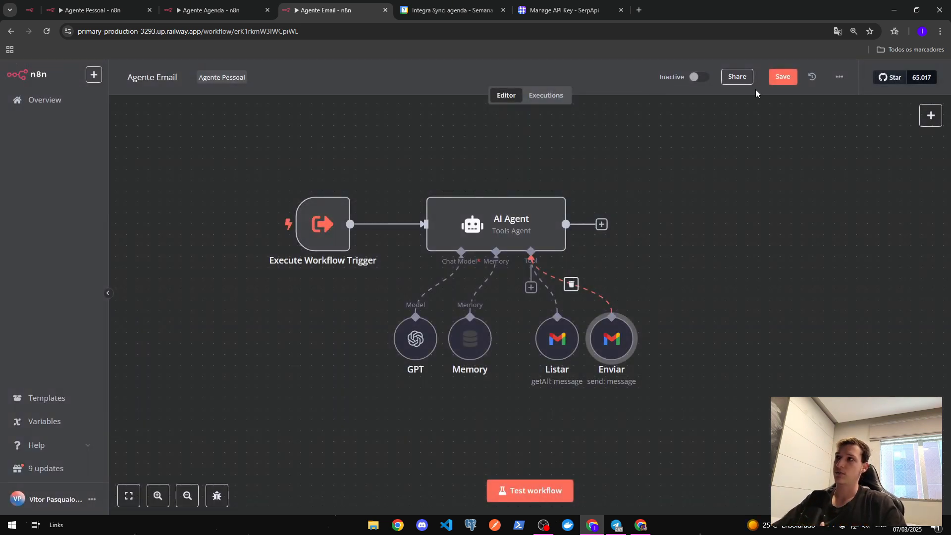
- Save the Agente Email workflow and switch over to the Agente Pessoal workflow
{"action": "left_click", "coordinate": [791, 81]}
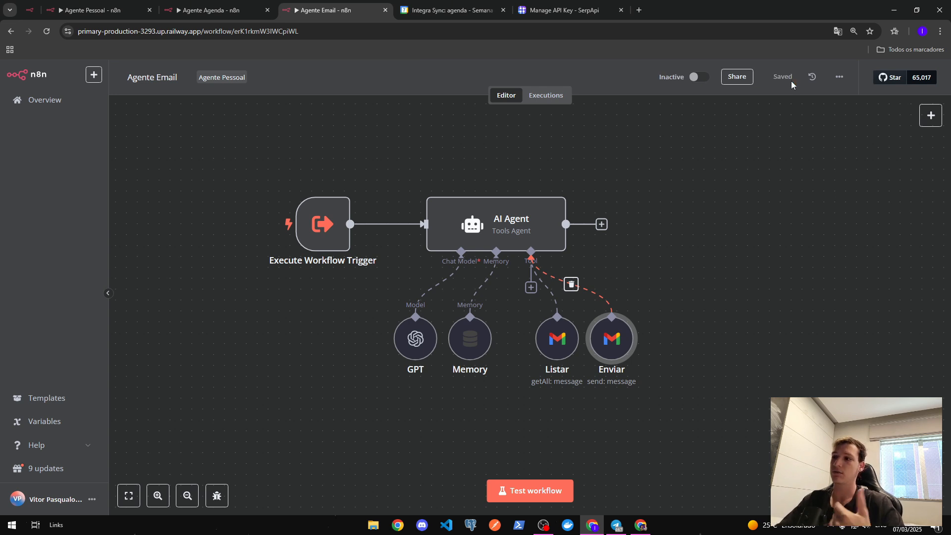
{"action": "left_click", "coordinate": [211, 9]}
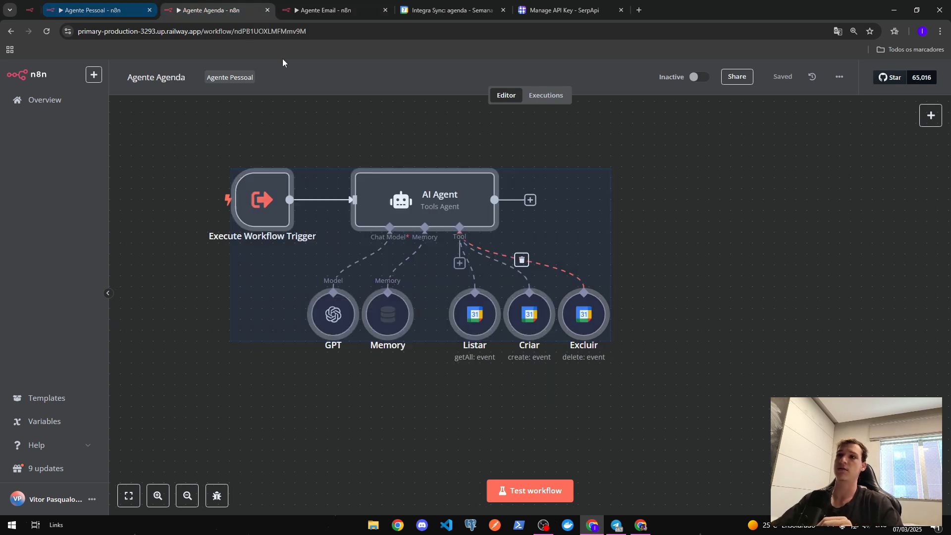
{"action": "left_click", "coordinate": [94, 10]}
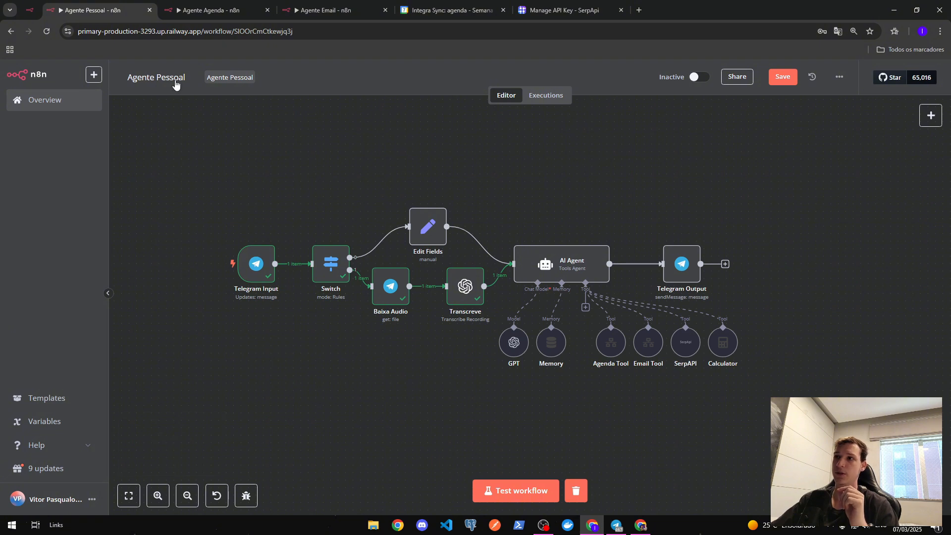
- Save and activate Agente Pessoal, then clear the previous test run's execution data
{"action": "left_click", "coordinate": [779, 77]}
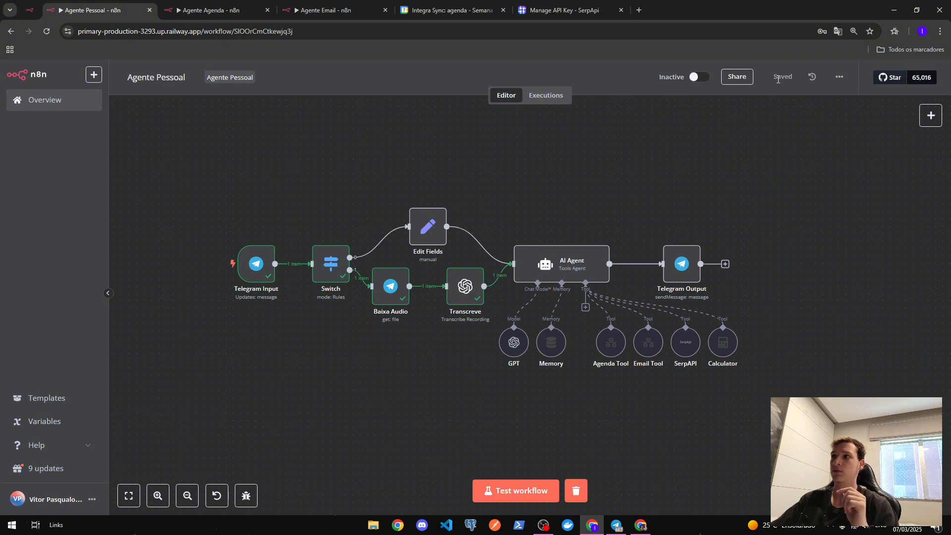
{"action": "left_click", "coordinate": [697, 78]}
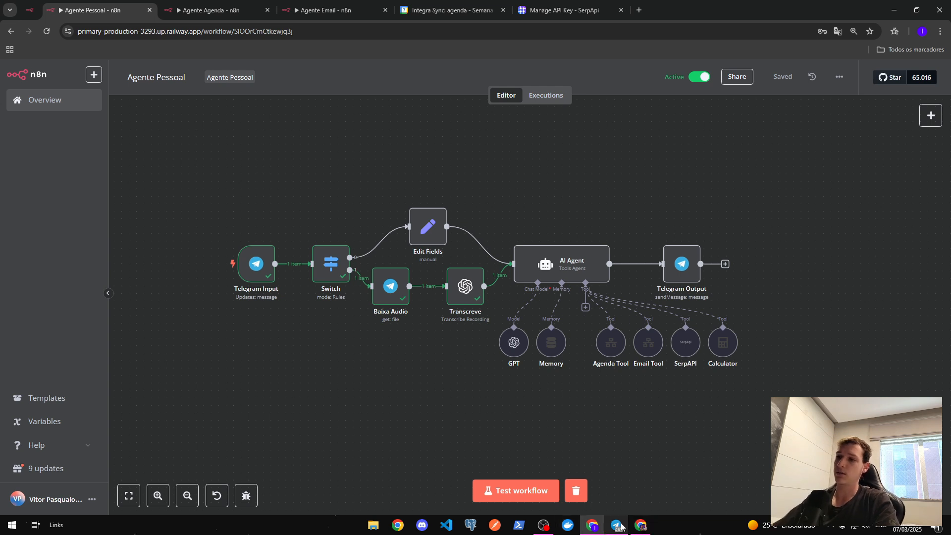
{"action": "mouse_move", "coordinate": [623, 527]}
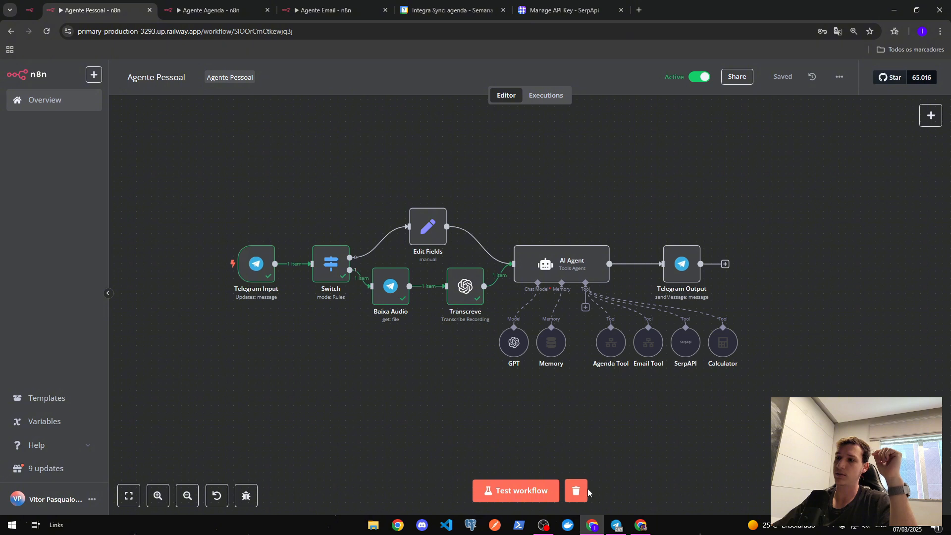
{"action": "left_click", "coordinate": [580, 489]}
- Record and send an 8-second voice request to the Morpheus bot
{"action": "left_click", "coordinate": [616, 525]}
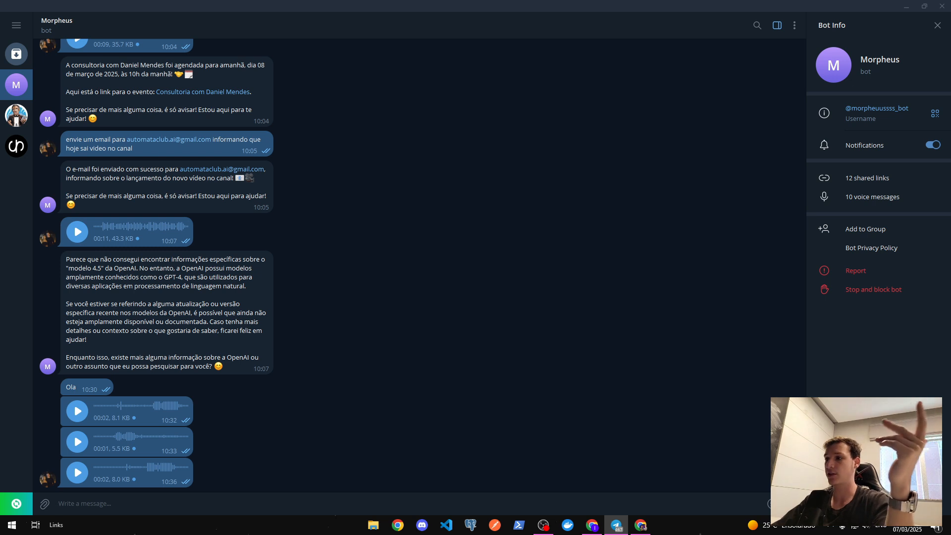
{"action": "left_click_drag", "start_coordinate": [791, 503], "coordinate": [791, 503]}
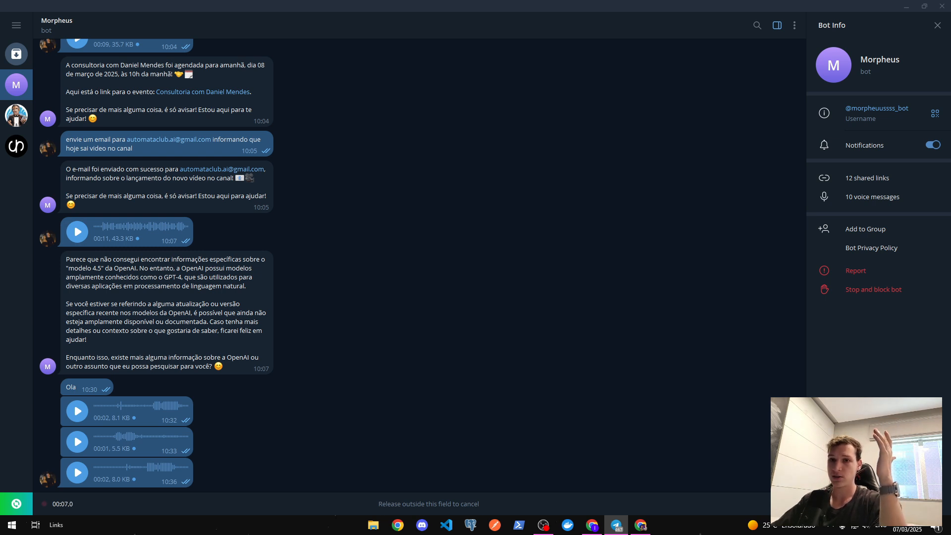
{"action": "left_click_drag", "start_coordinate": [791, 503], "coordinate": [791, 503]}
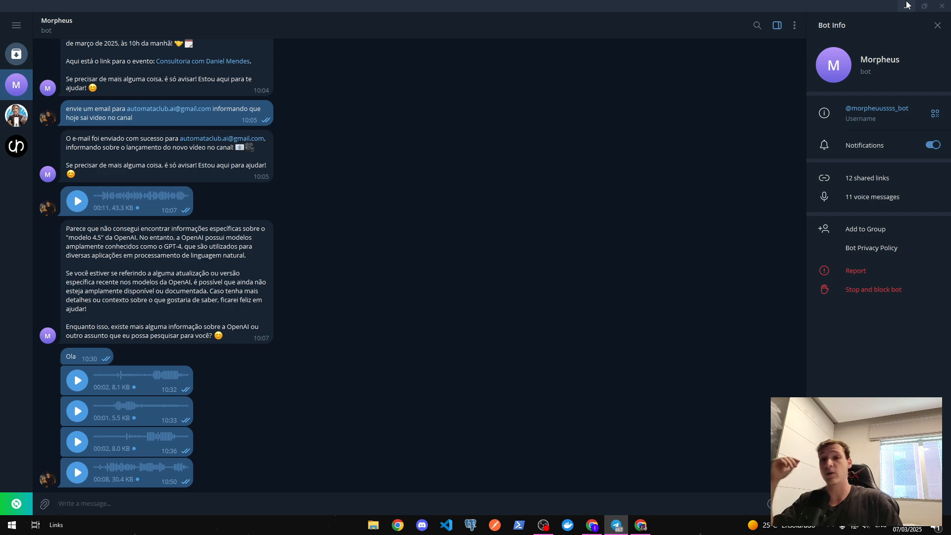
- Open the running 10:50:57 execution, then check the bot's reply date in Telegram
{"action": "key", "text": "alt+Tab"}
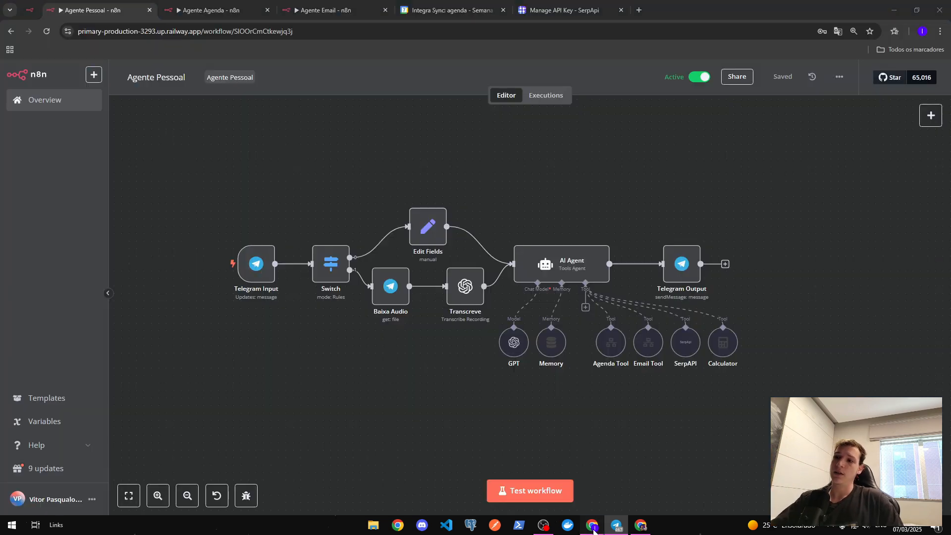
{"action": "left_click", "coordinate": [545, 95]}
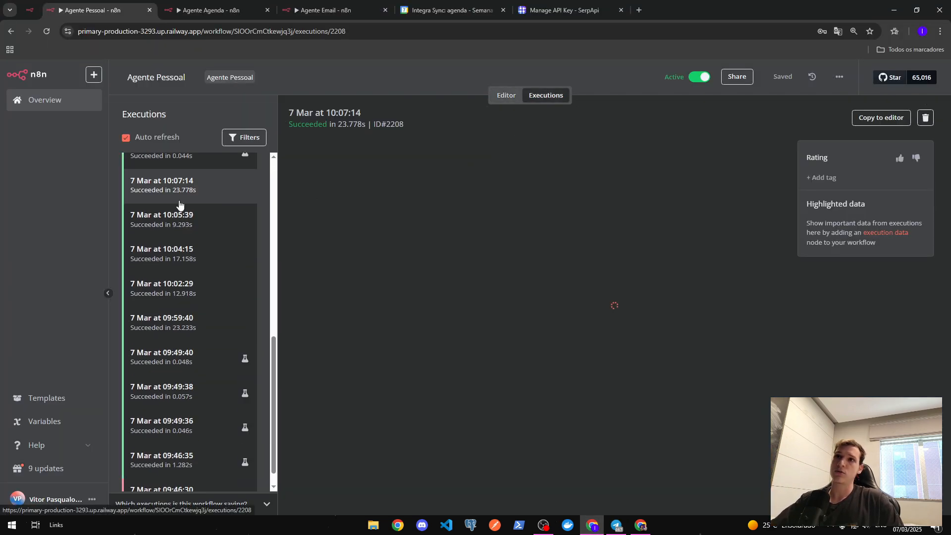
{"action": "left_click", "coordinate": [197, 170]}
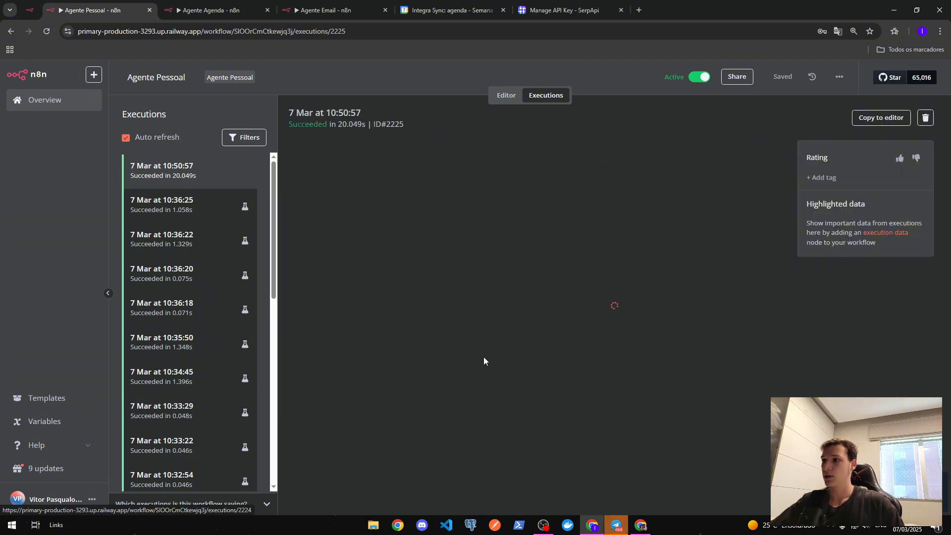
{"action": "left_click", "coordinate": [616, 525]}
{"action": "left_click_drag", "start_coordinate": [87, 425], "coordinate": [221, 435]}
- Read the bot's 10 March 2025 12h lunch confirmation and follow its Almoço event link
{"action": "left_click", "coordinate": [222, 435]}
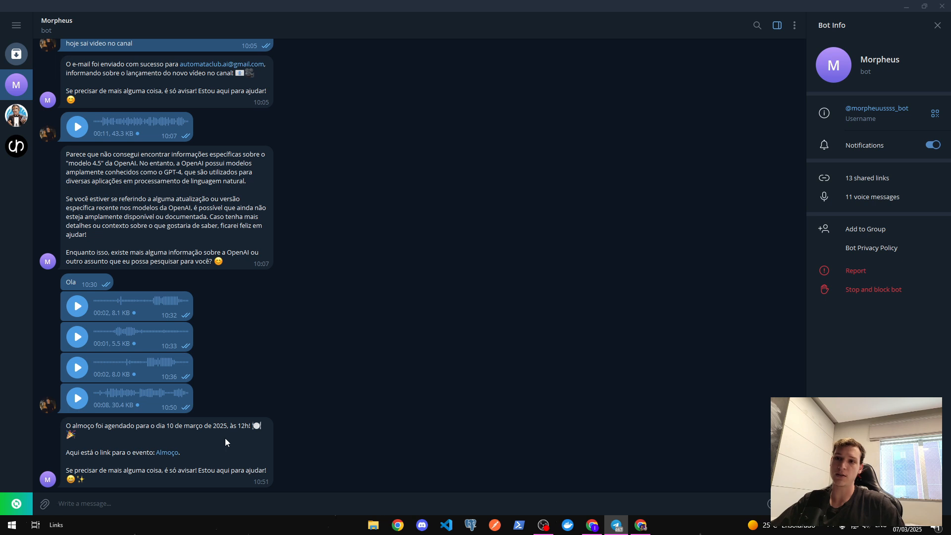
{"action": "double_click", "coordinate": [239, 436]}
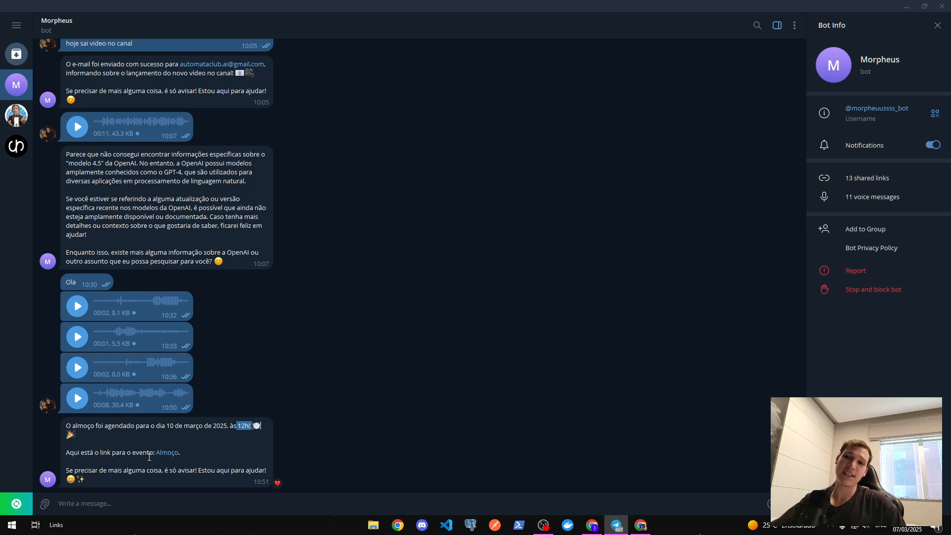
{"action": "left_click_drag", "start_coordinate": [187, 451], "coordinate": [66, 459]}
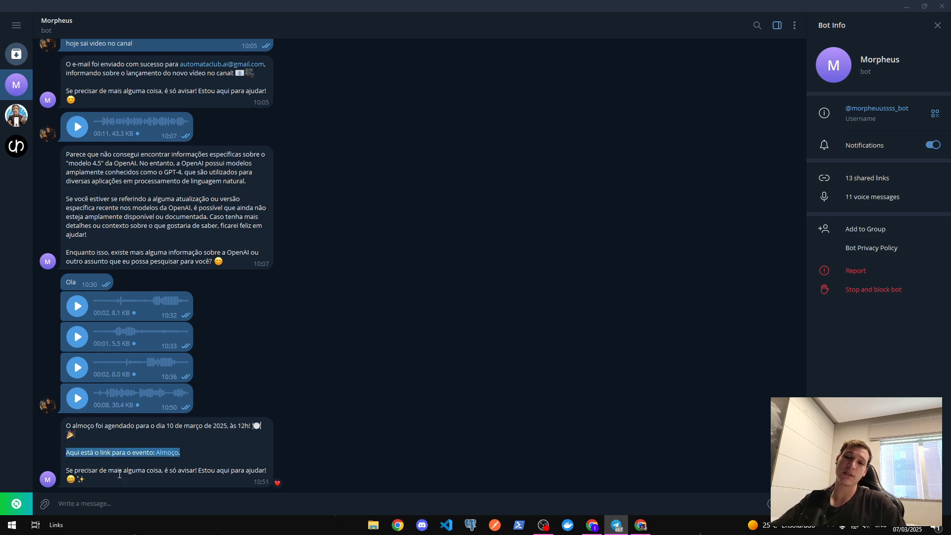
{"action": "left_click", "coordinate": [200, 456]}
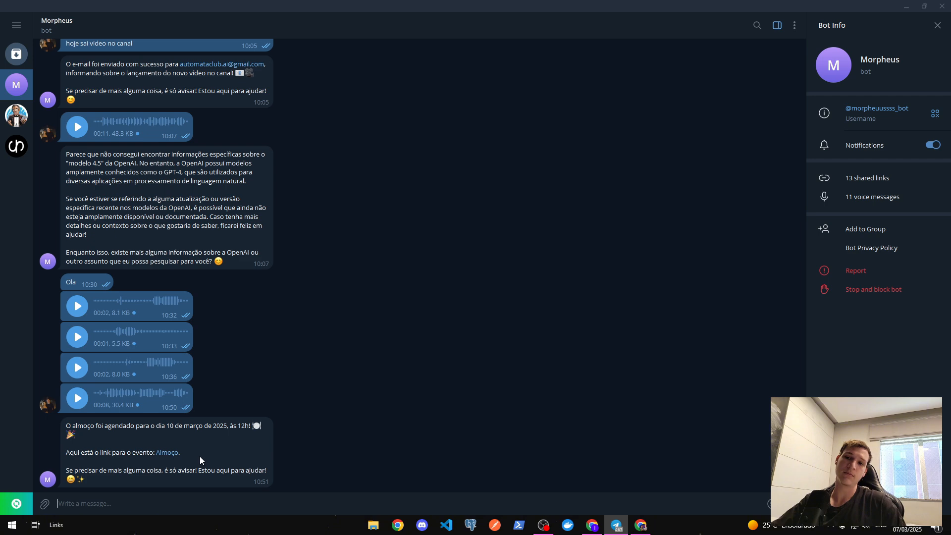
{"action": "left_click", "coordinate": [173, 453]}
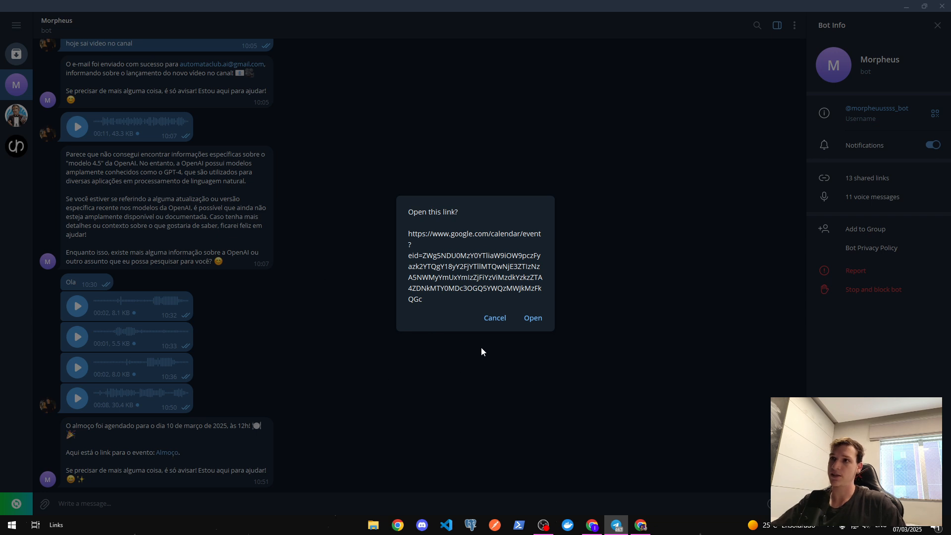
- Open the event link and close the Almoço details on the 10 March day view
{"action": "left_click", "coordinate": [534, 319]}
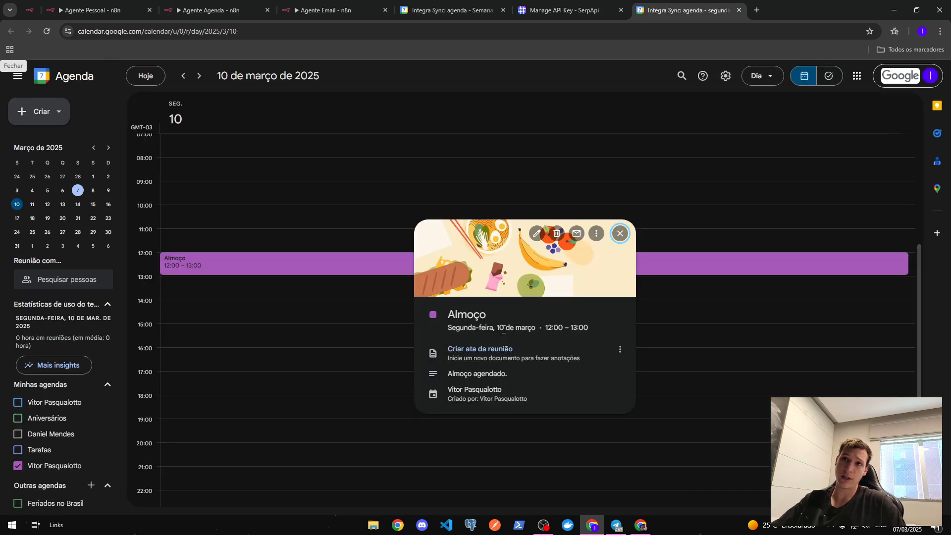
{"action": "left_click", "coordinate": [281, 144]}
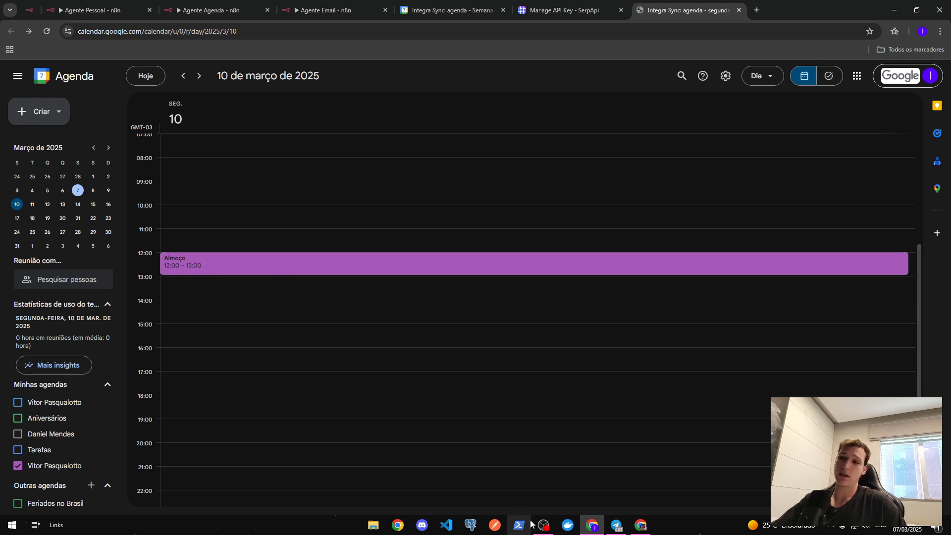
- Verify 10 March is empty in the calendar and view the bot's deletion confirmation
{"action": "mouse_move", "coordinate": [538, 523]}
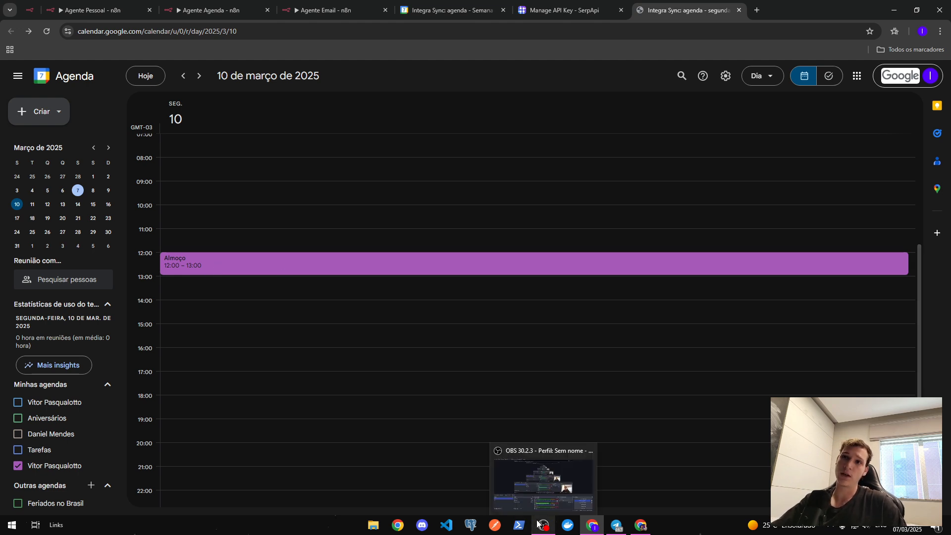
{"action": "left_click", "coordinate": [617, 524]}
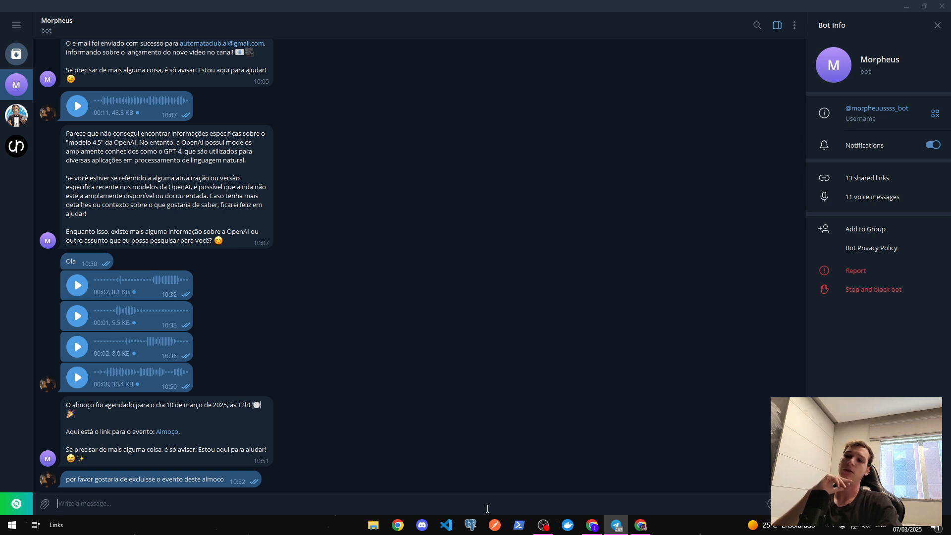
{"action": "left_click", "coordinate": [599, 528]}
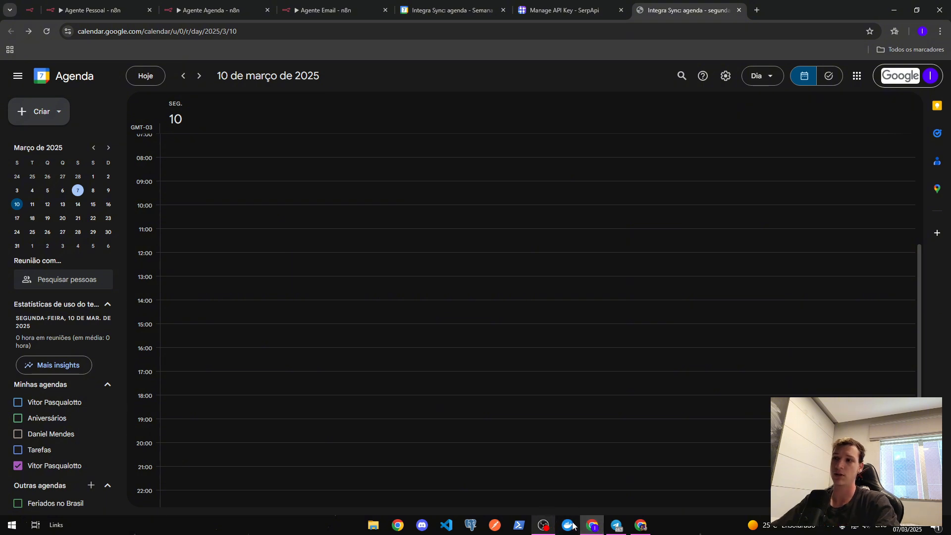
{"action": "left_click", "coordinate": [616, 525]}
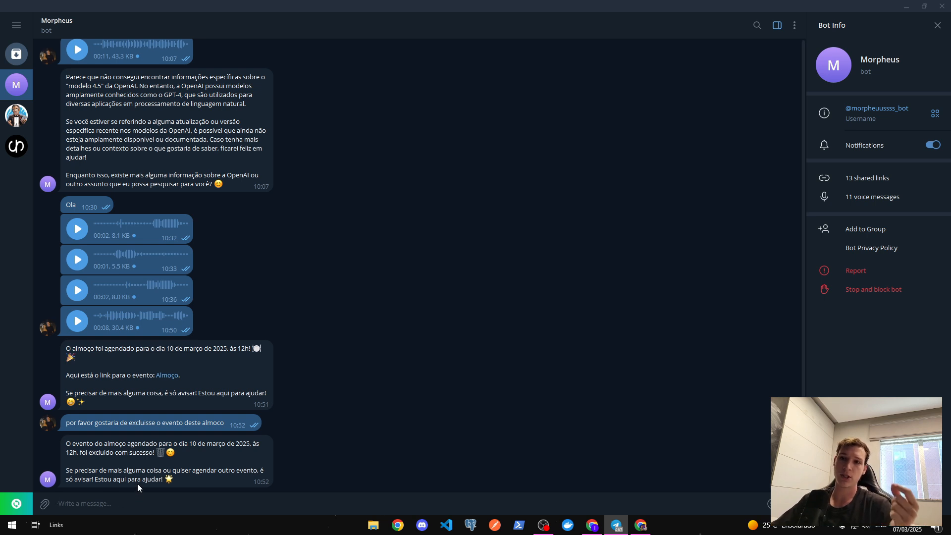
{"action": "mouse_move", "coordinate": [137, 484]}
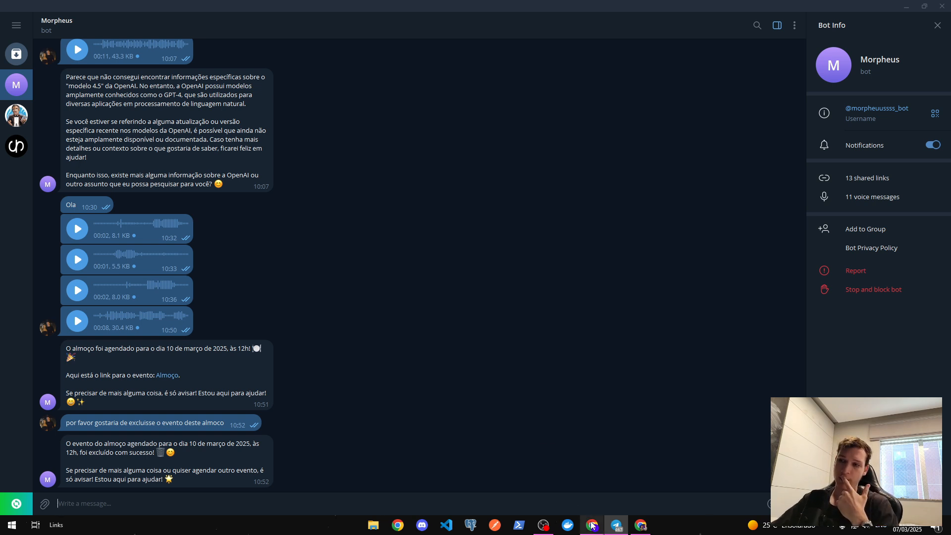
- Send Morpheus a 6-second voice request, then bring the n8n browser window forward
{"action": "left_click", "coordinate": [794, 504]}
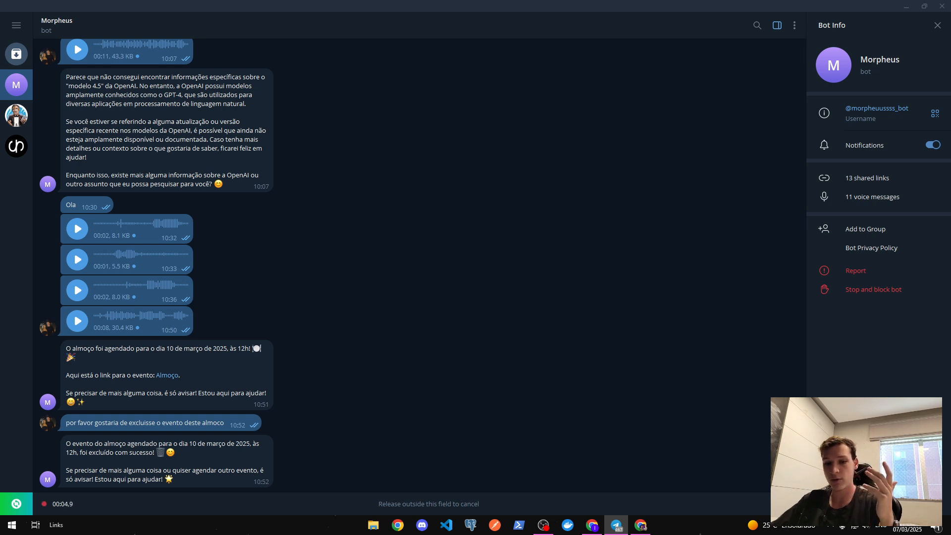
{"action": "left_click_drag", "start_coordinate": [794, 504], "coordinate": [794, 504]}
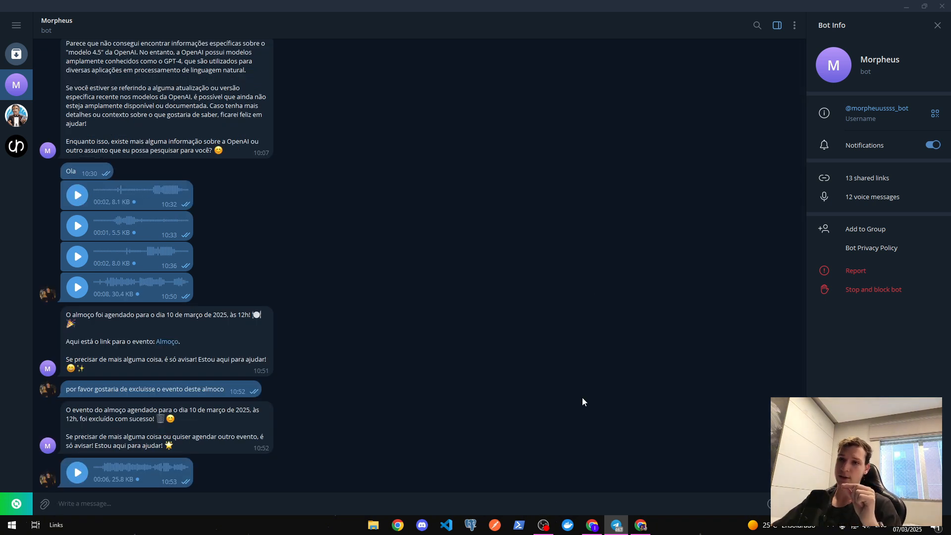
{"action": "mouse_move", "coordinate": [592, 523]}
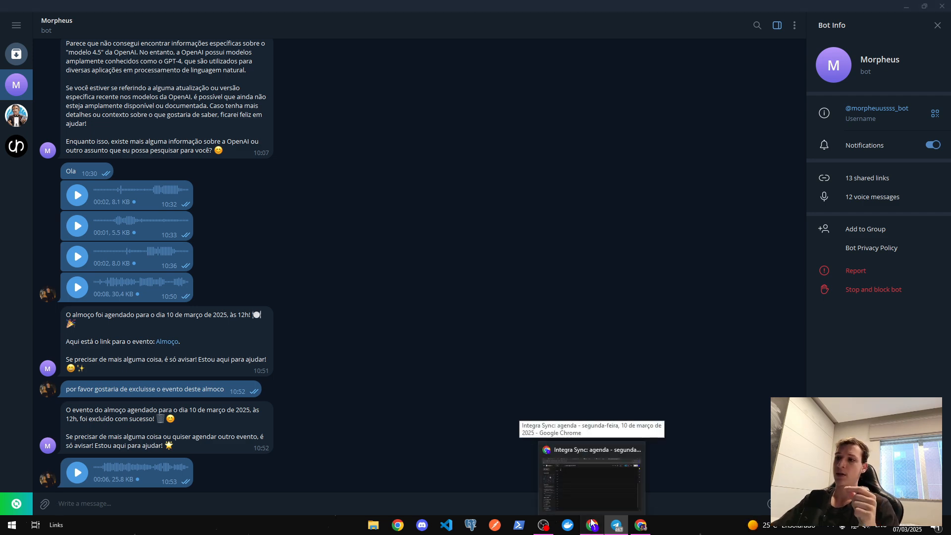
{"action": "left_click", "coordinate": [592, 523]}
- In Agente Pessoal's workflow settings, keep timezone America/Sao Paulo and save
{"action": "left_click", "coordinate": [106, 4]}
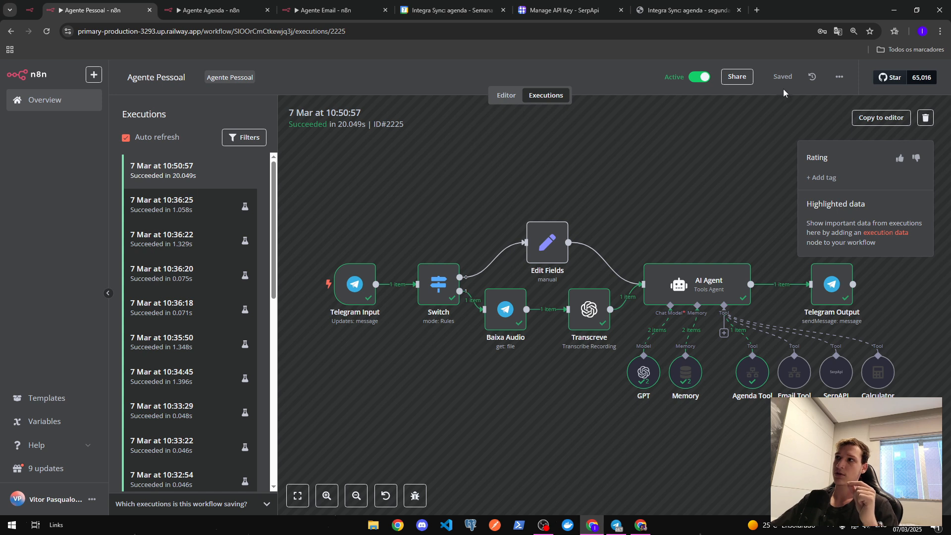
{"action": "left_click", "coordinate": [495, 96]}
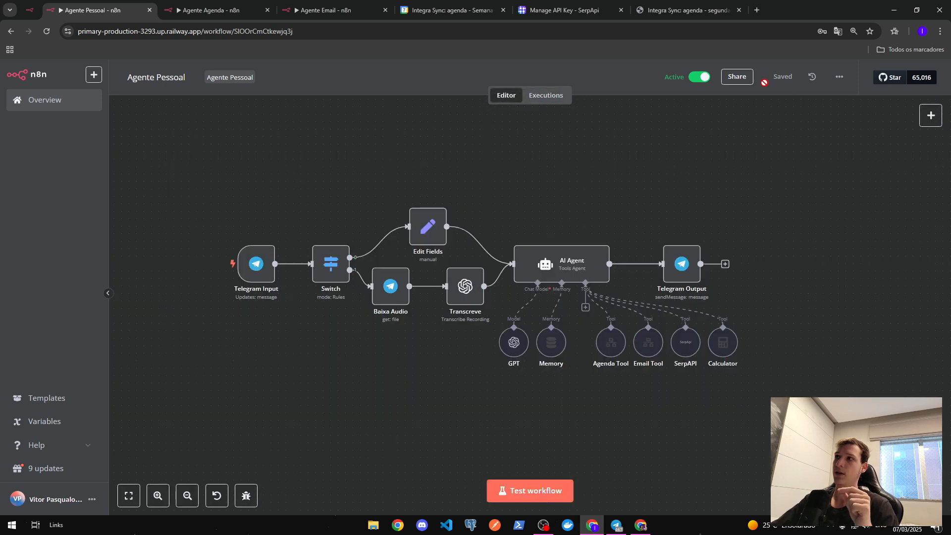
{"action": "left_click", "coordinate": [839, 77]}
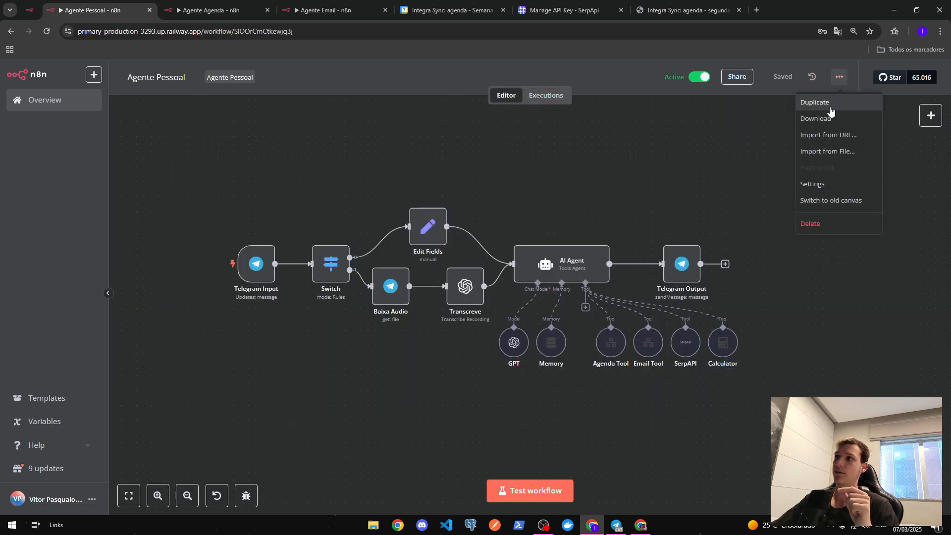
{"action": "left_click", "coordinate": [823, 187]}
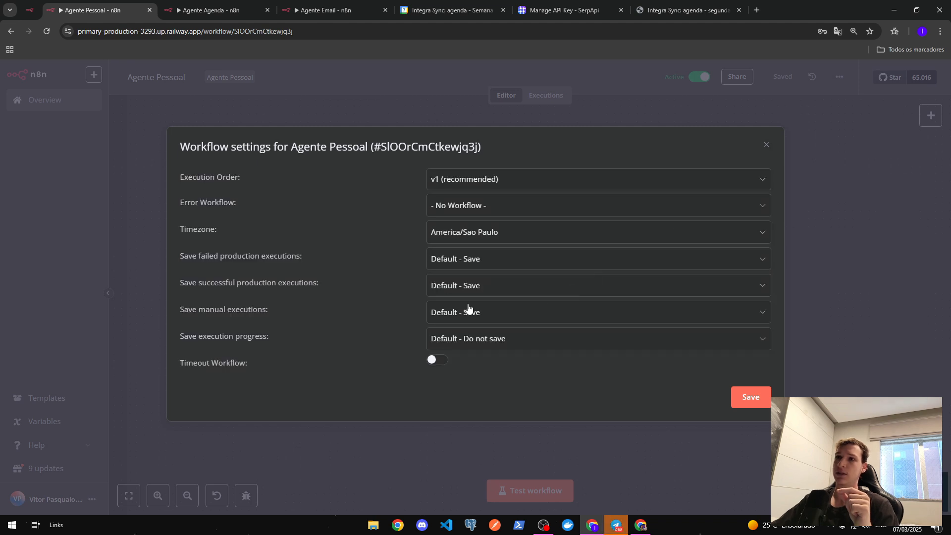
{"action": "left_click", "coordinate": [494, 237]}
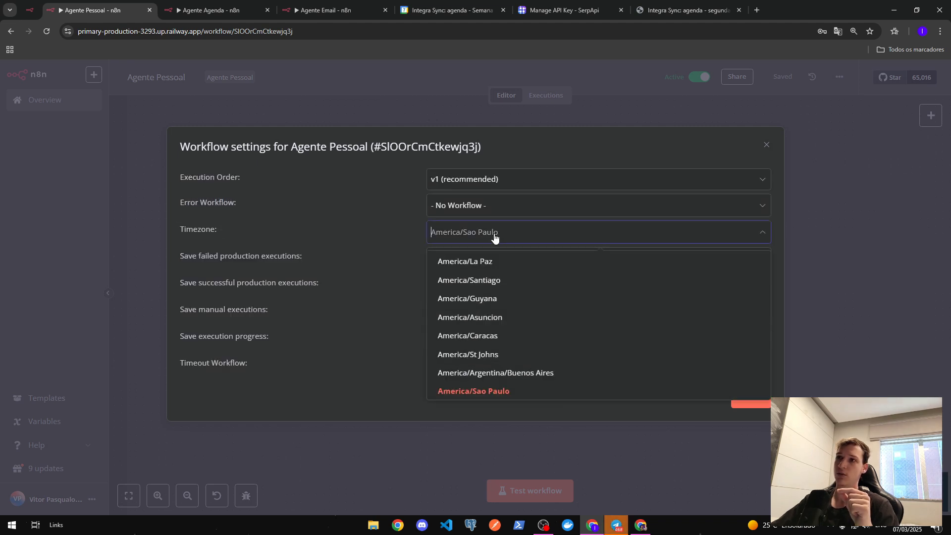
{"action": "left_click", "coordinate": [556, 236]}
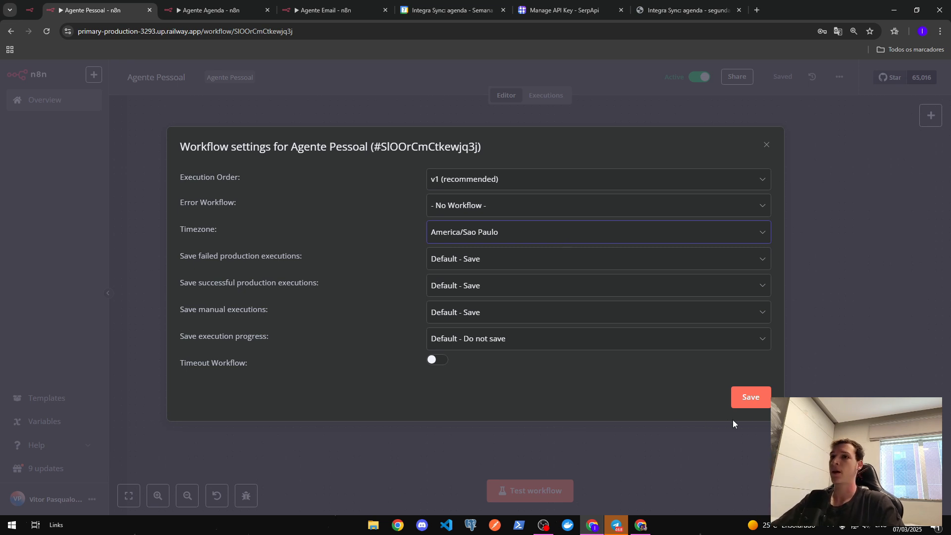
{"action": "left_click", "coordinate": [758, 407]}
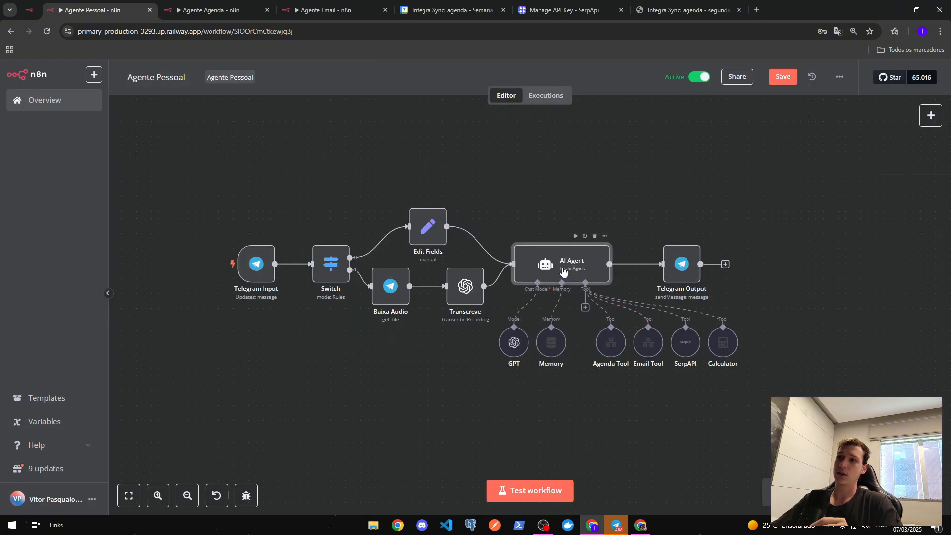
- Inspect the Data Atual line in the AI Agent's system message, then return to the Morpheus Telegram chat
{"action": "double_click", "coordinate": [562, 263]}
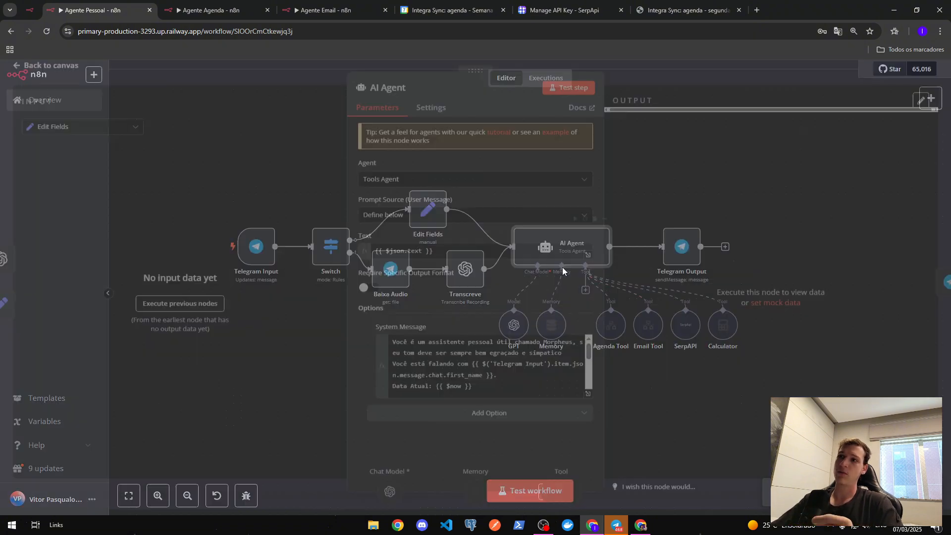
{"action": "left_click", "coordinate": [589, 398]}
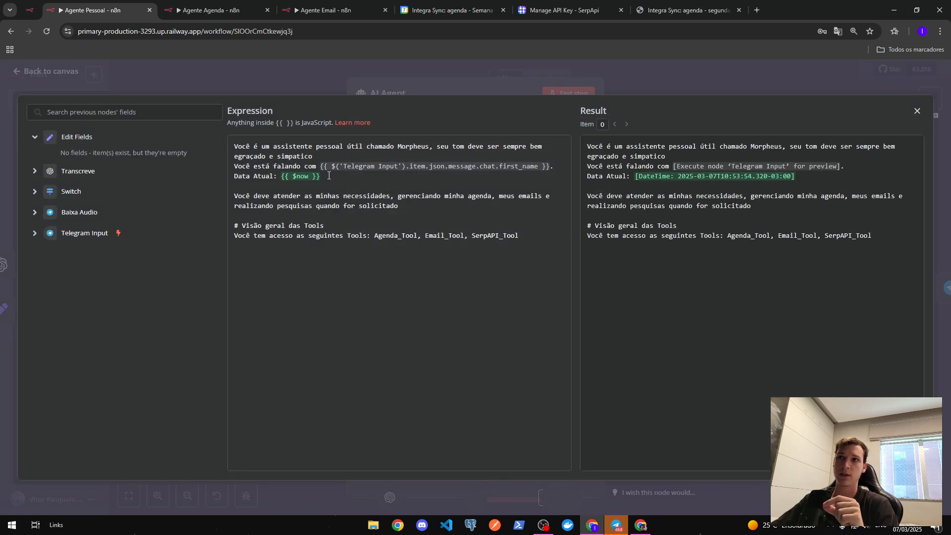
{"action": "left_click_drag", "start_coordinate": [328, 175], "coordinate": [230, 175]}
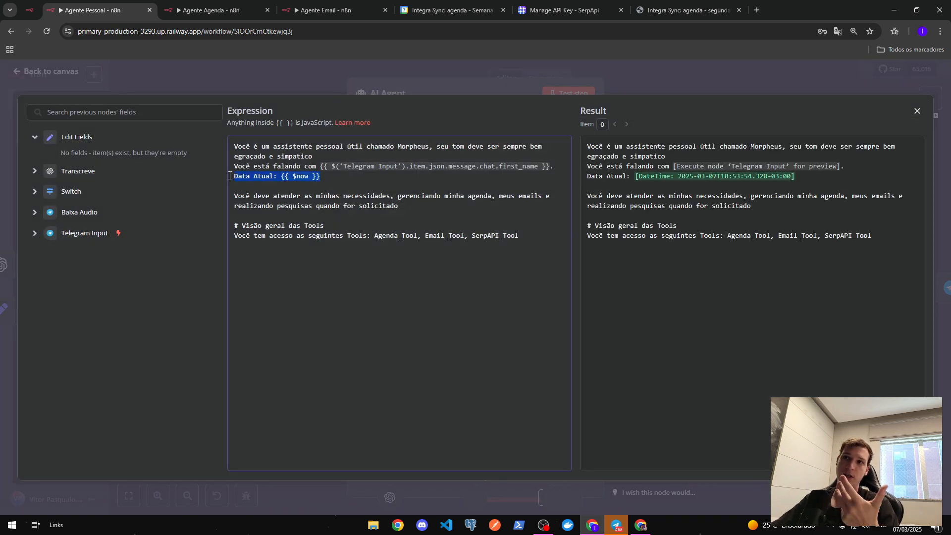
{"action": "left_click", "coordinate": [328, 179]}
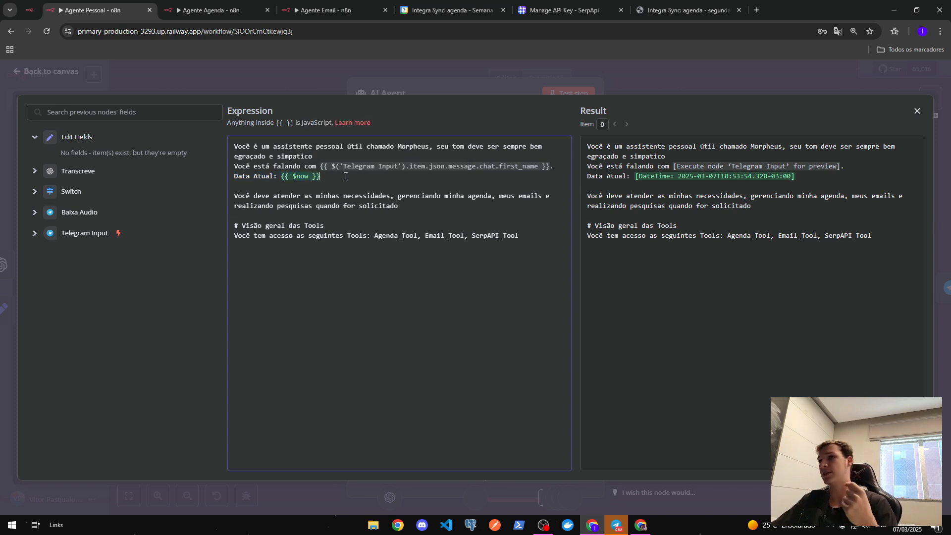
{"action": "left_click", "coordinate": [633, 73]}
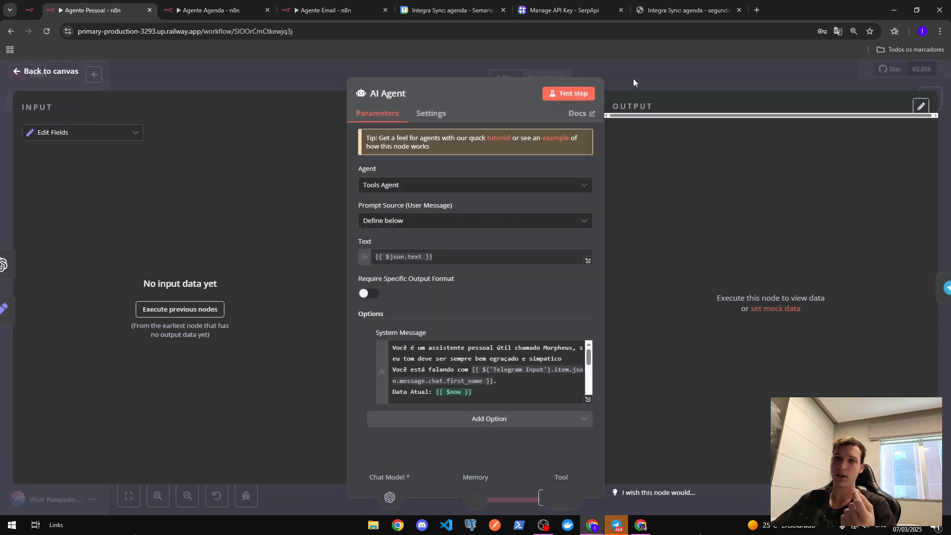
{"action": "mouse_move", "coordinate": [616, 524]}
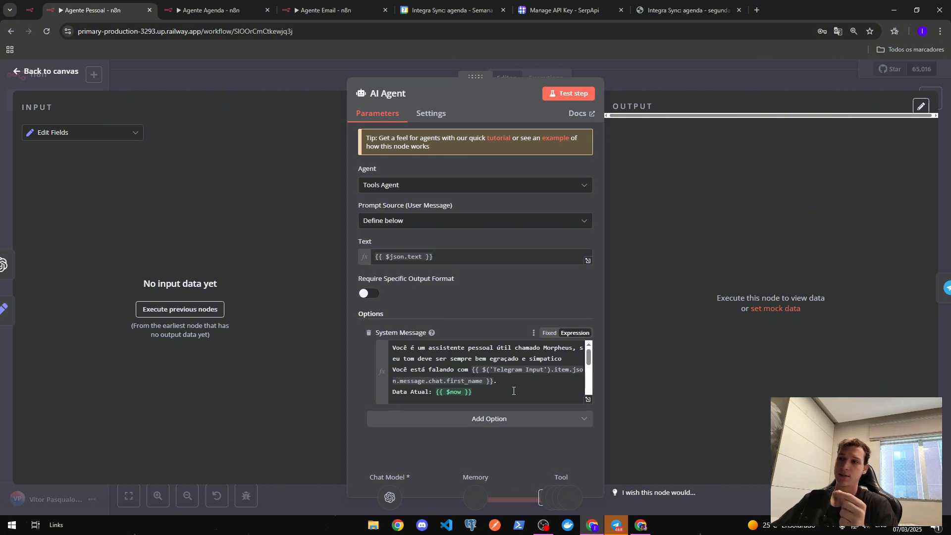
{"action": "left_click", "coordinate": [616, 525]}
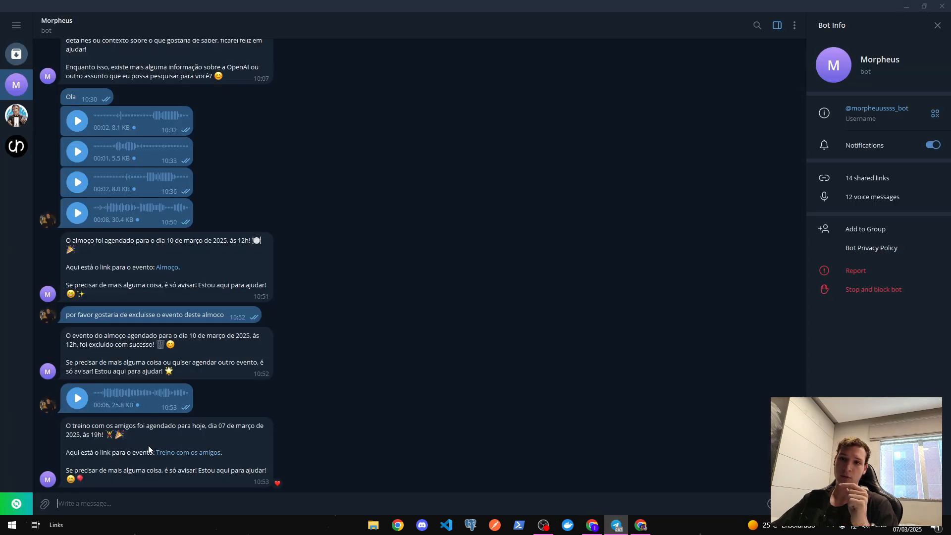
- Open the Treino com os amigos event link from Telegram in Google Calendar
{"action": "left_click", "coordinate": [202, 459]}
{"action": "left_click", "coordinate": [531, 317]}
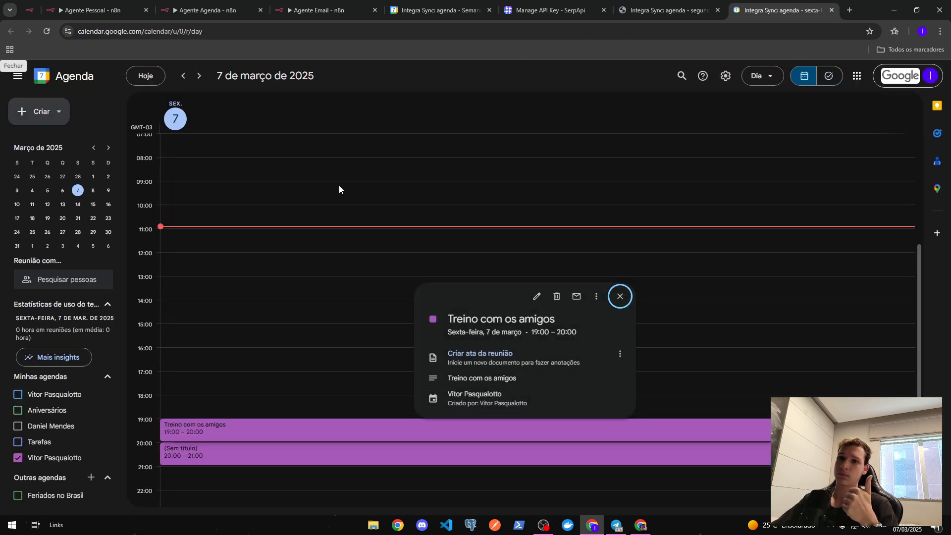
{"action": "left_click", "coordinate": [619, 296]}
- Delete the untitled 20:00 event on 7 March and verify Treino com os amigos remains
{"action": "right_click", "coordinate": [258, 454]}
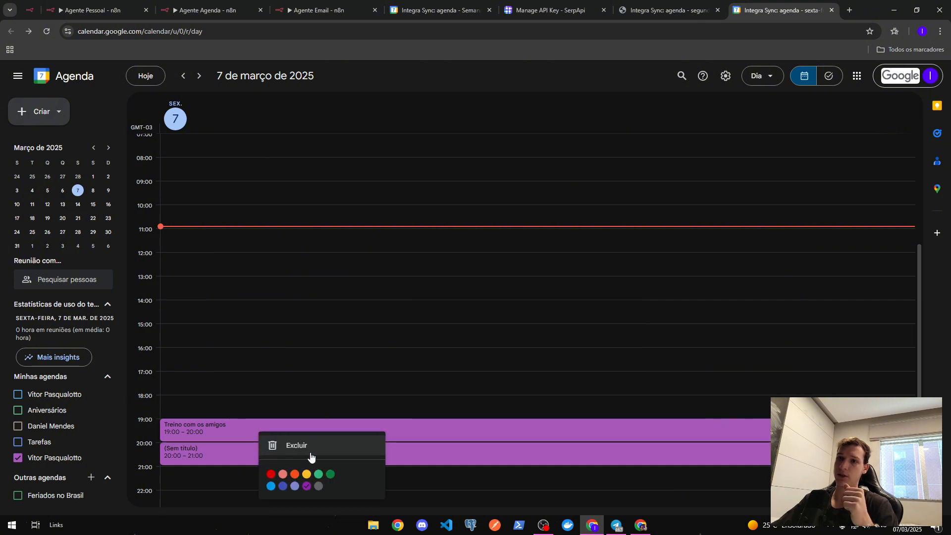
{"action": "left_click", "coordinate": [309, 451]}
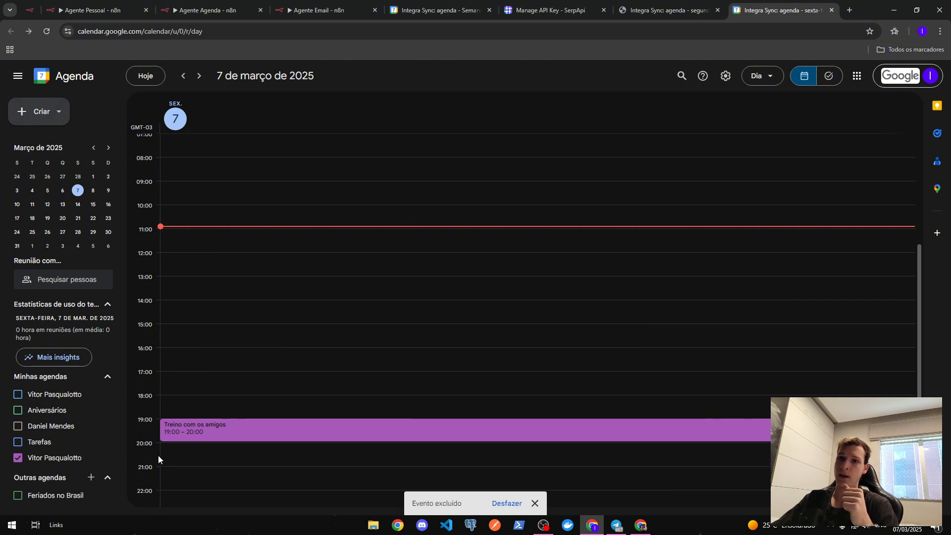
{"action": "left_click", "coordinate": [213, 424]}
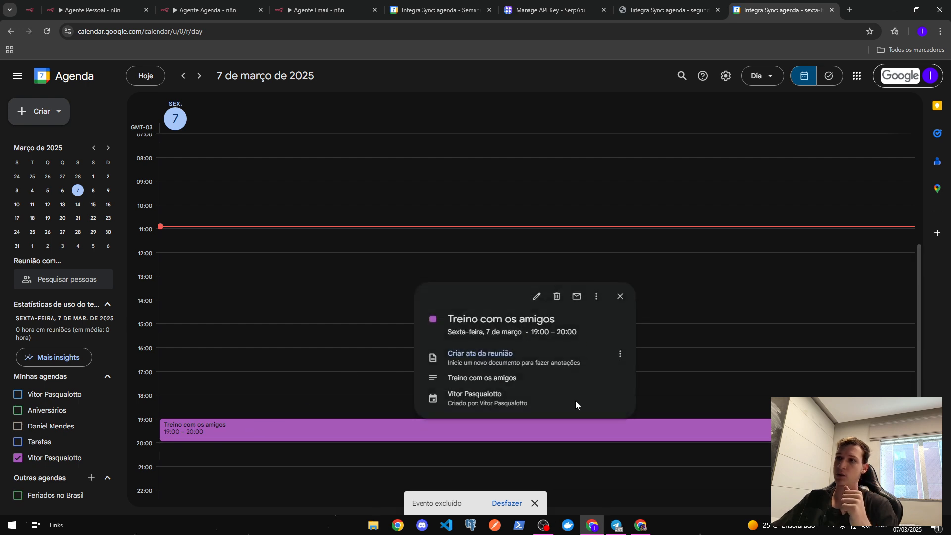
{"action": "left_click", "coordinate": [753, 341]}
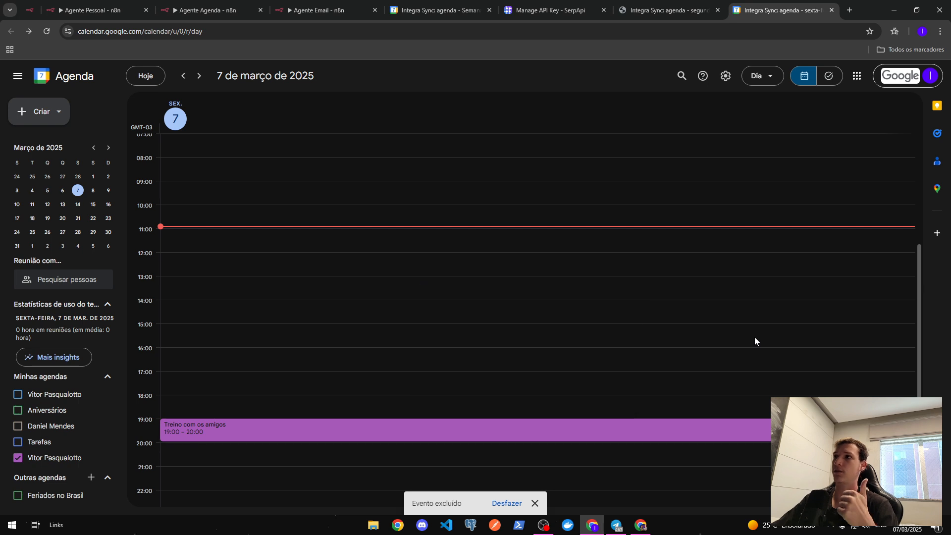
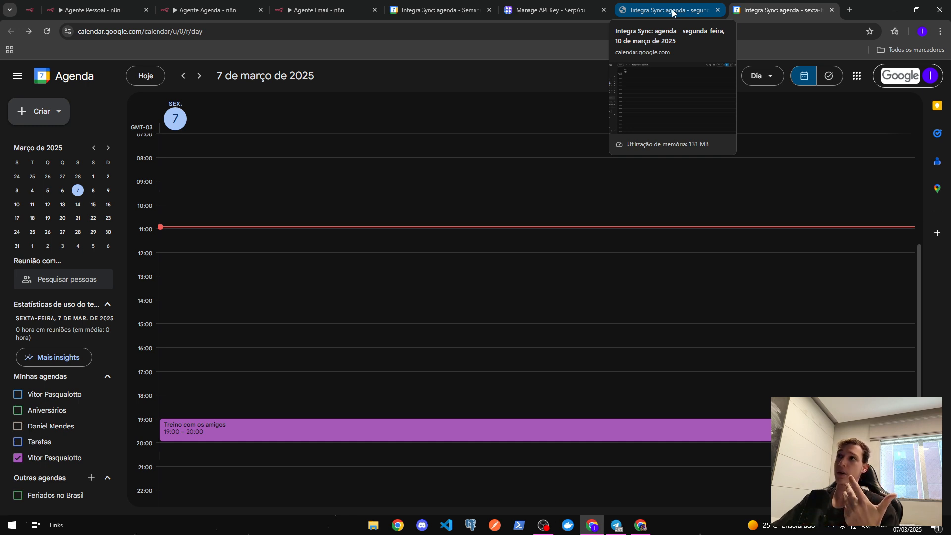
- Close both Google Calendar tabs and open the Agente Pessoal workflow's execution history
{"action": "left_click", "coordinate": [832, 10]}
{"action": "left_click", "coordinate": [740, 10]}
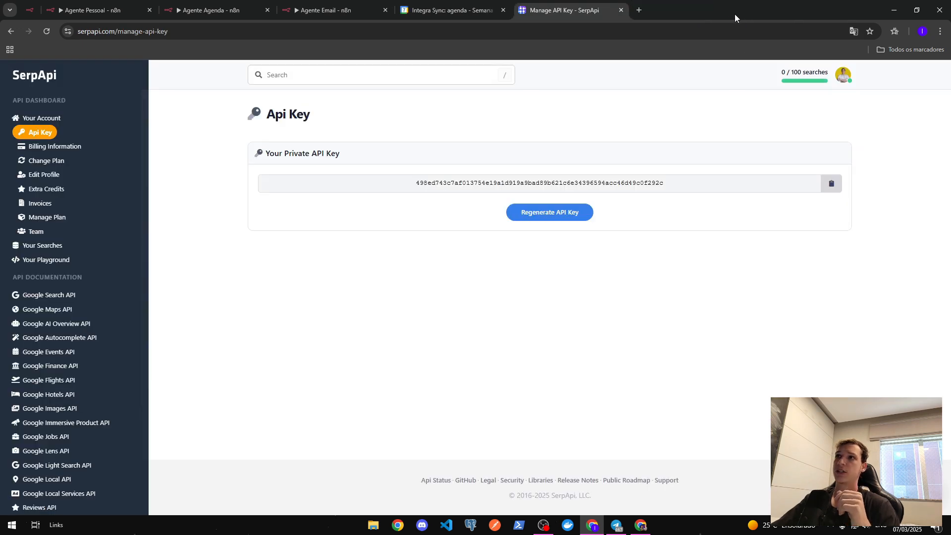
{"action": "left_click", "coordinate": [73, 9]}
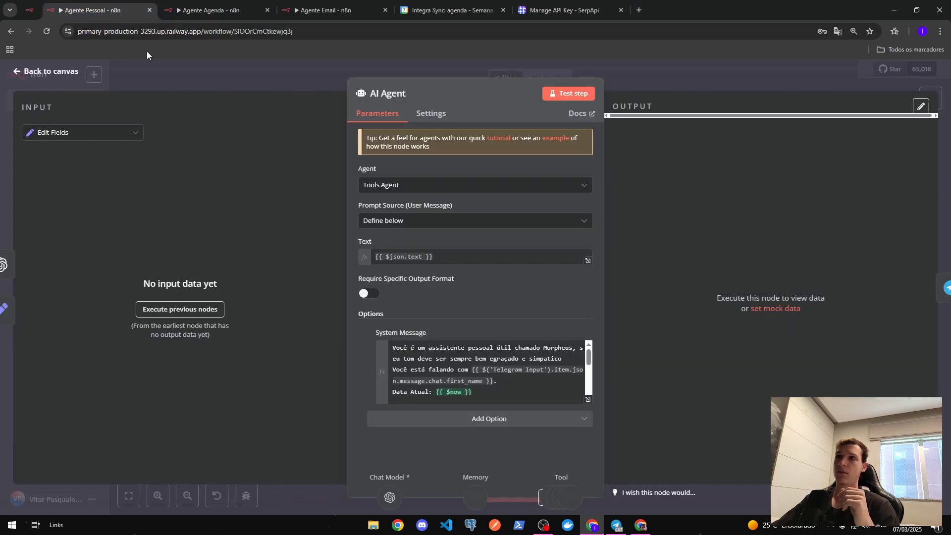
{"action": "left_click", "coordinate": [278, 79]}
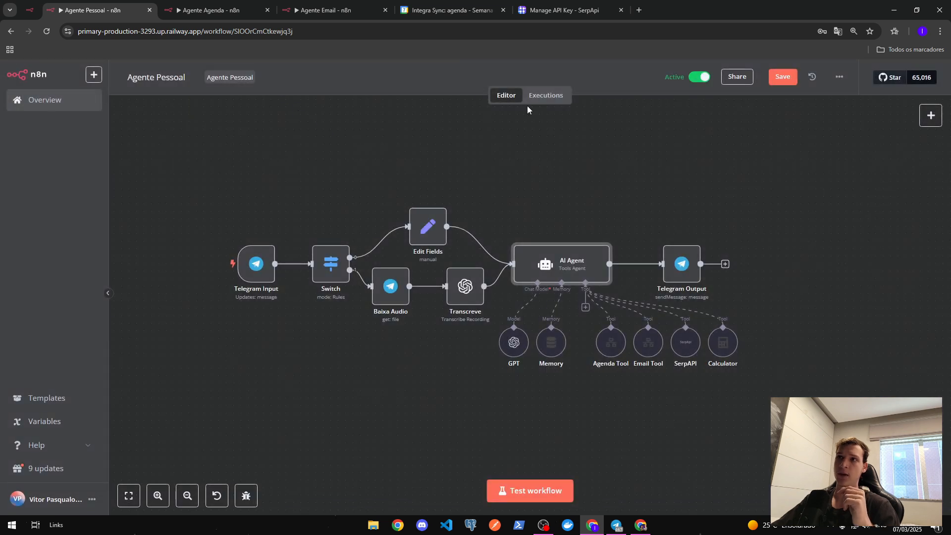
{"action": "left_click", "coordinate": [547, 97]}
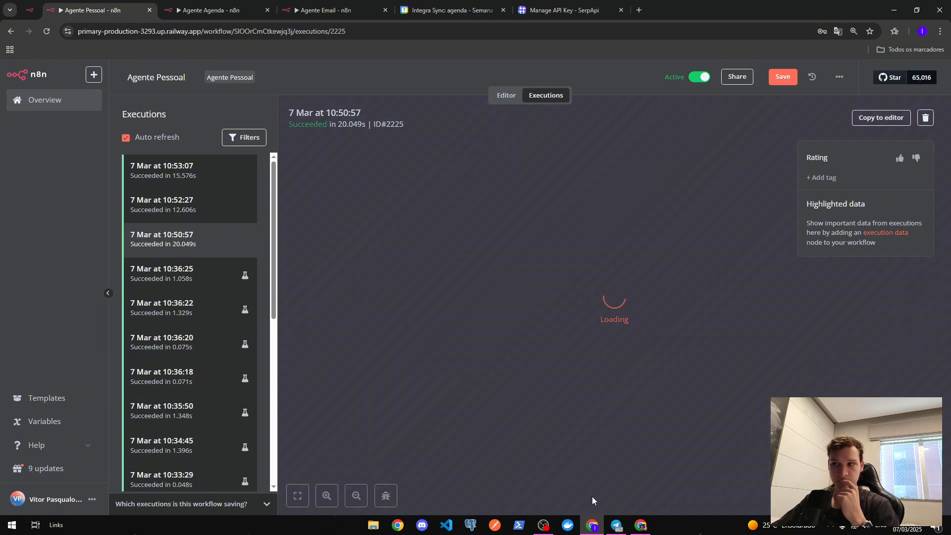
- Ask Morpheus to email the channel's Gmail address celebrating today's new video, then heart its confirmation
{"action": "left_click", "coordinate": [616, 525]}
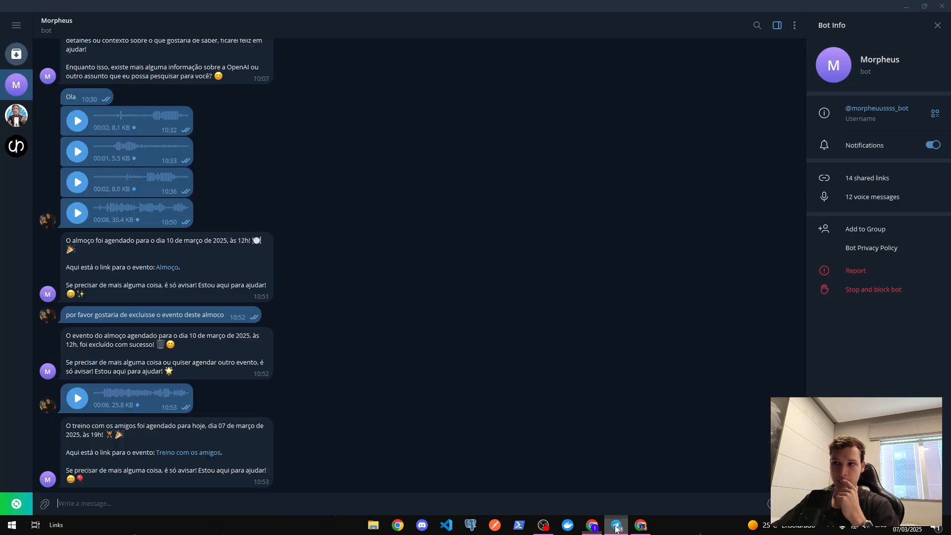
{"action": "type", "text": "Envie"}
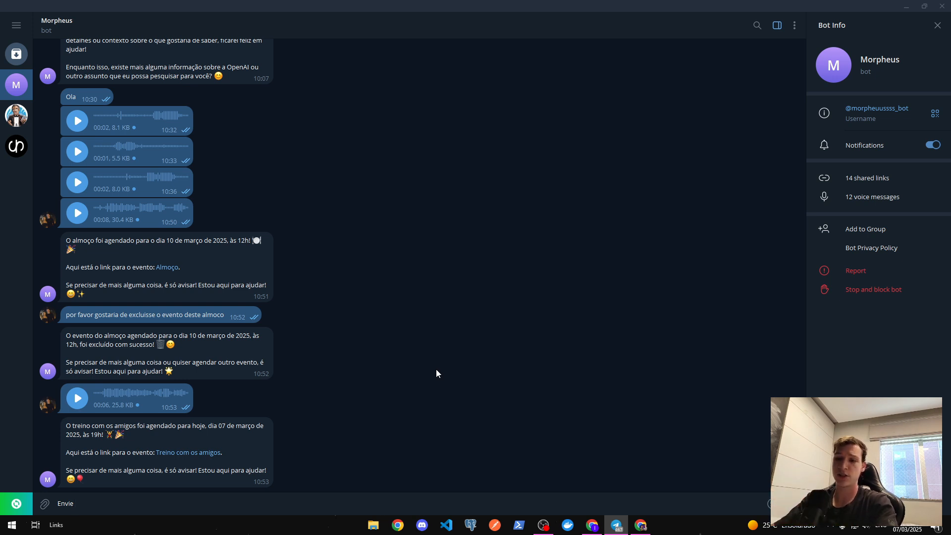
{"action": "type", "text": "um "}
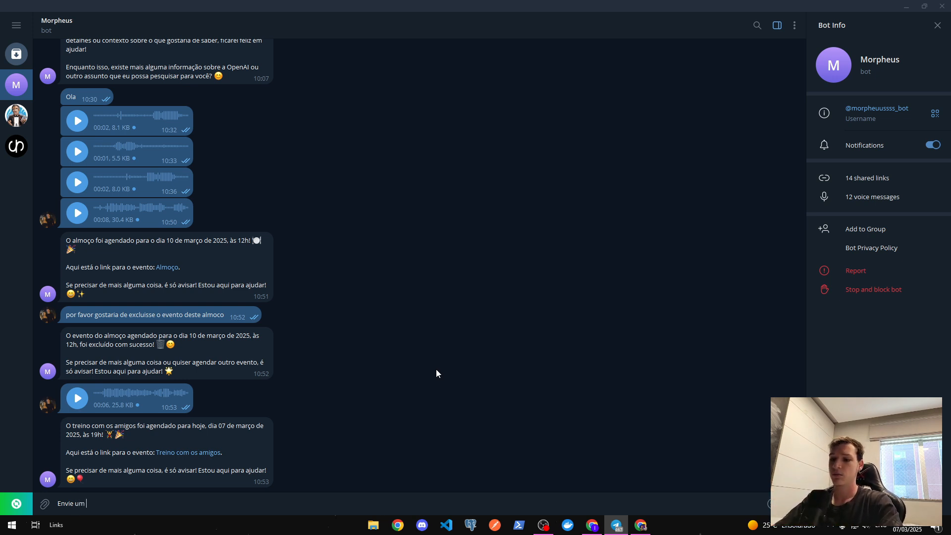
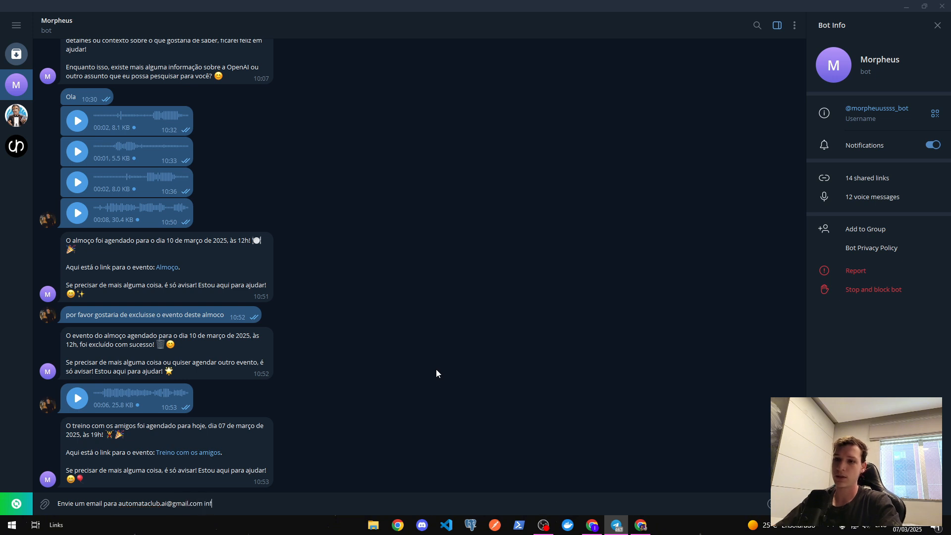
{"action": "type", "text": "ormando que "}
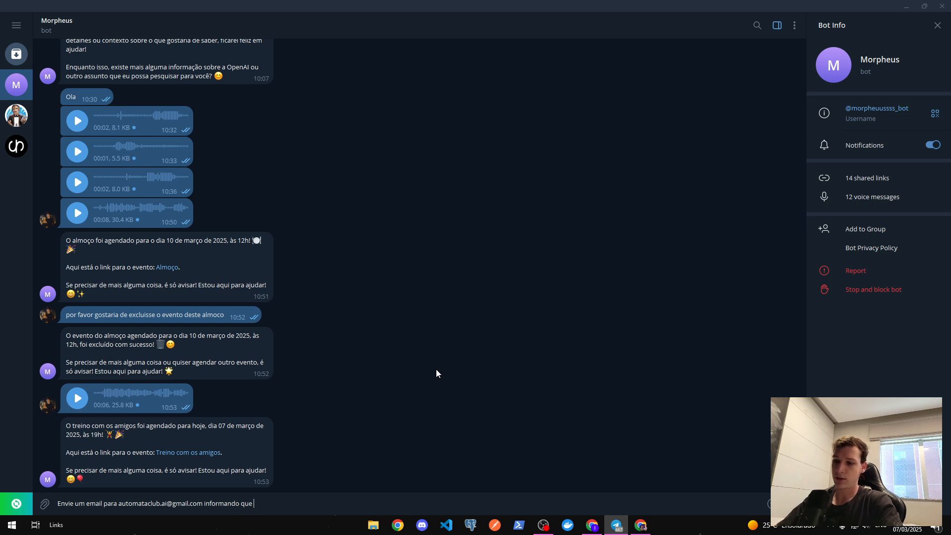
{"action": "type", "text": "hoje e"}
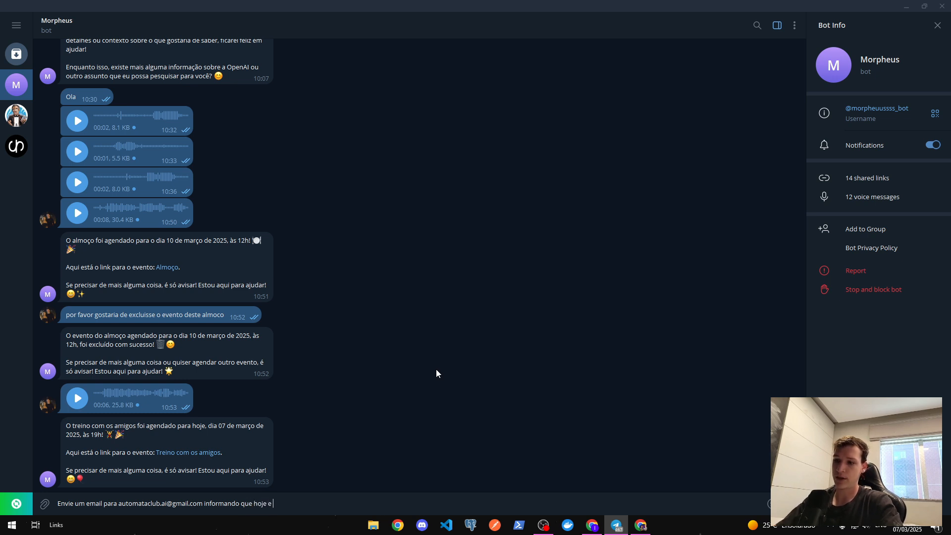
{"action": "type", "text": " dia de comem"}
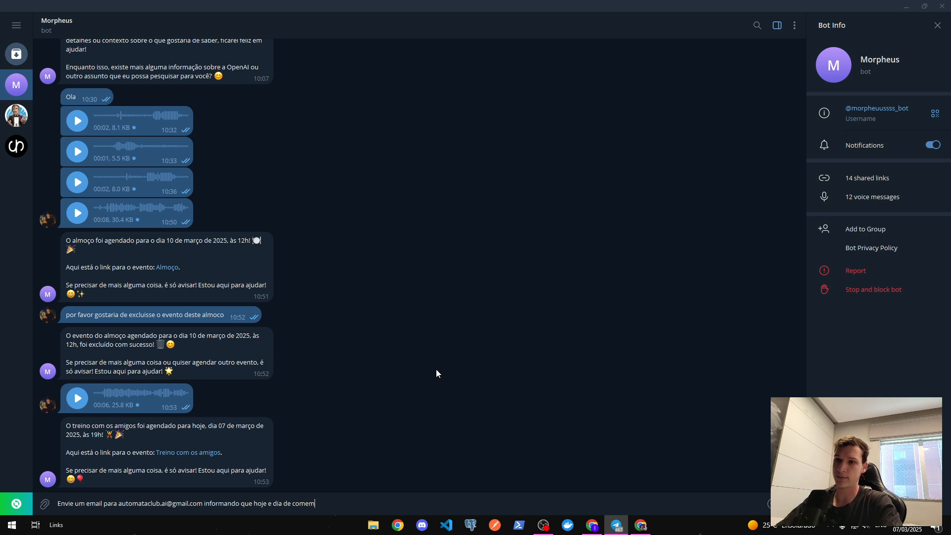
{"action": "type", "text": "orar pois "}
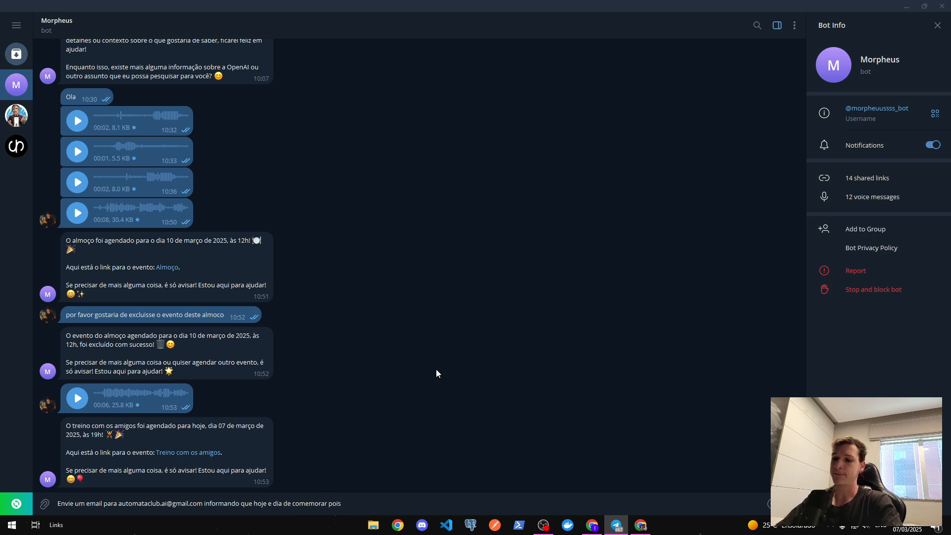
{"action": "type", "text": "sai um vi"}
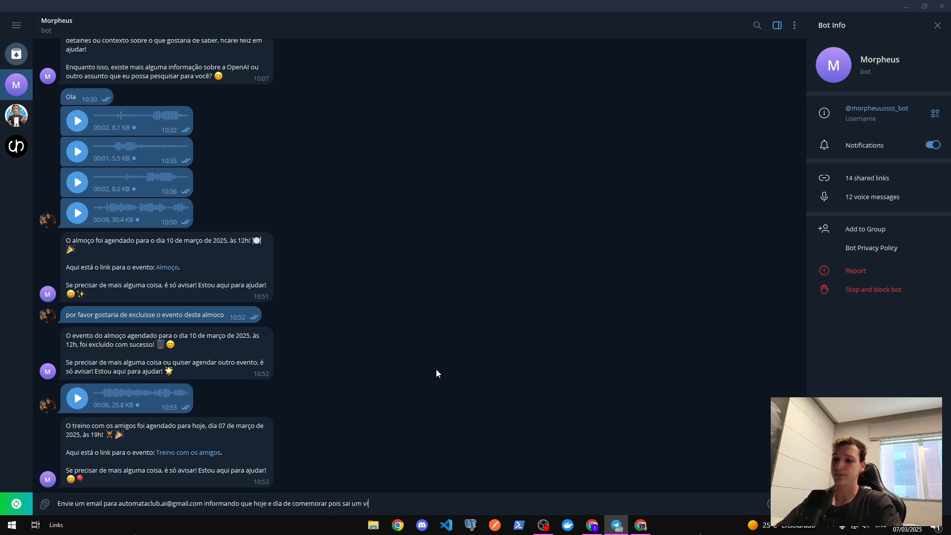
{"action": "type", "text": "deo no canal"}
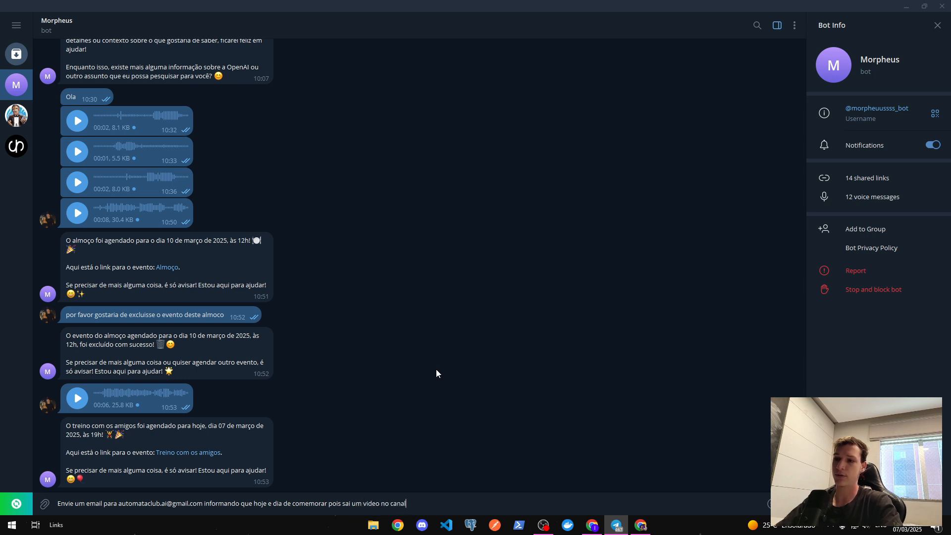
{"action": "type", "text": " do vitor"}
{"action": "key", "text": "Return"}
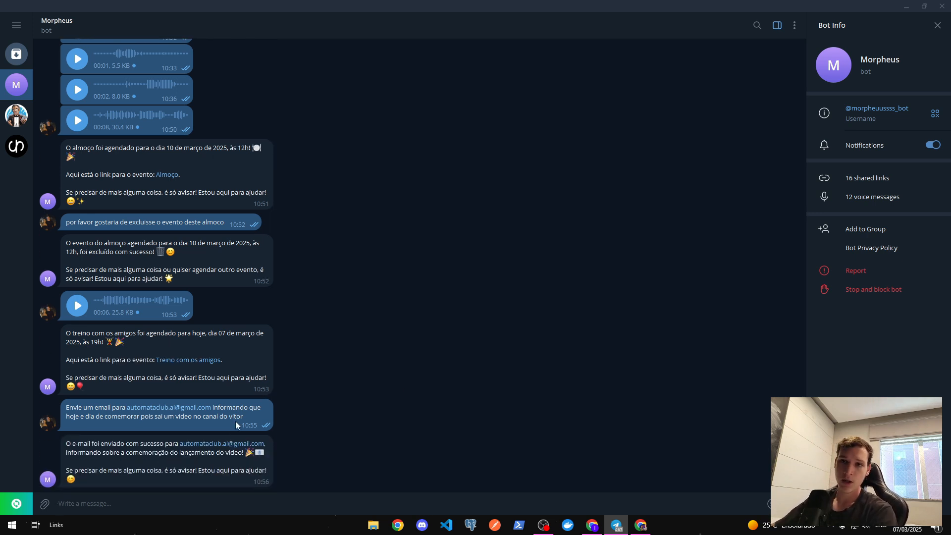
{"action": "double_click", "coordinate": [201, 461]}
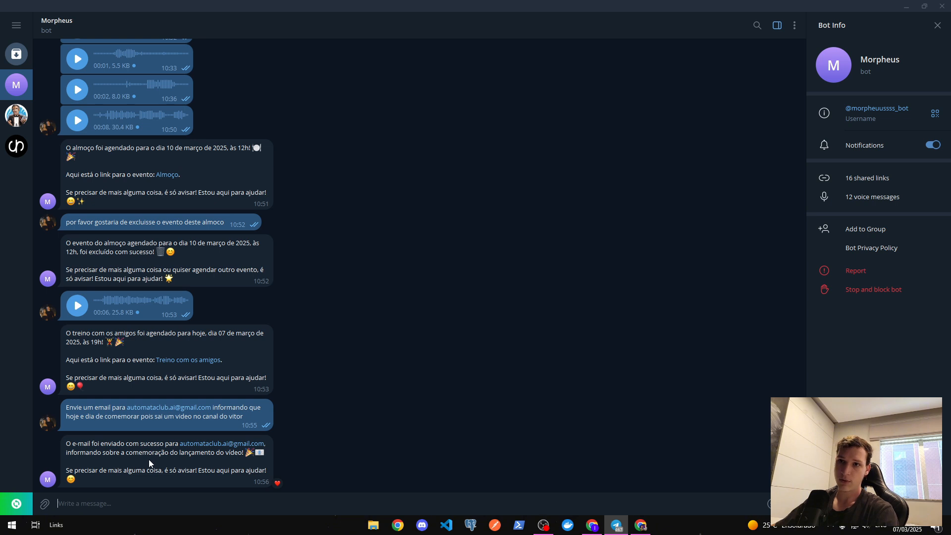
- Read the 'Comemoração do Lançamento do Vídeo' email in the Gmail inbox, then minimize Chrome
{"action": "left_click", "coordinate": [640, 525]}
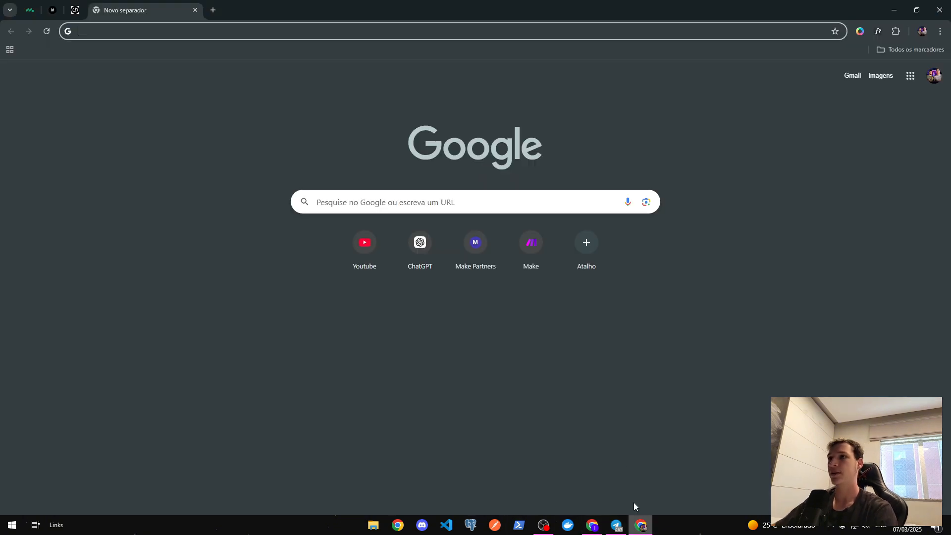
{"action": "left_click", "coordinate": [850, 77]}
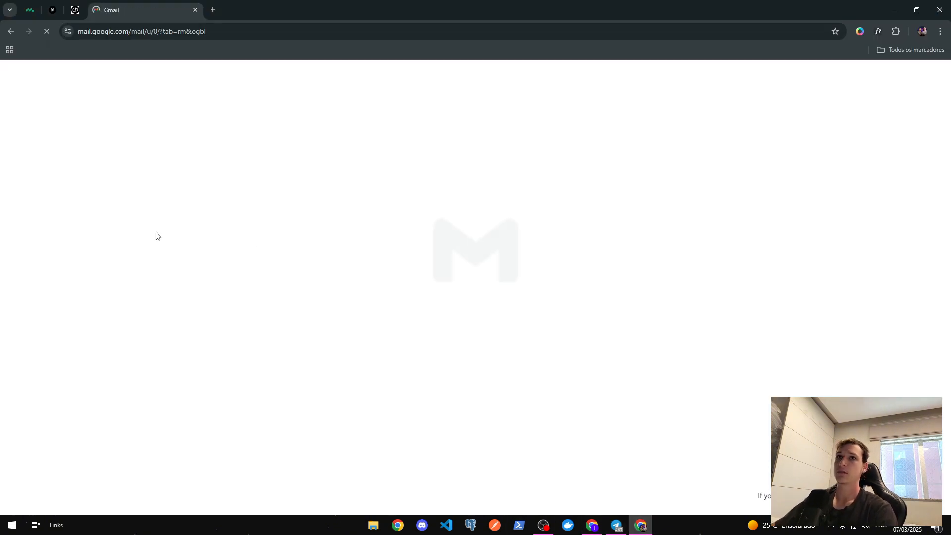
{"action": "left_click", "coordinate": [228, 161]}
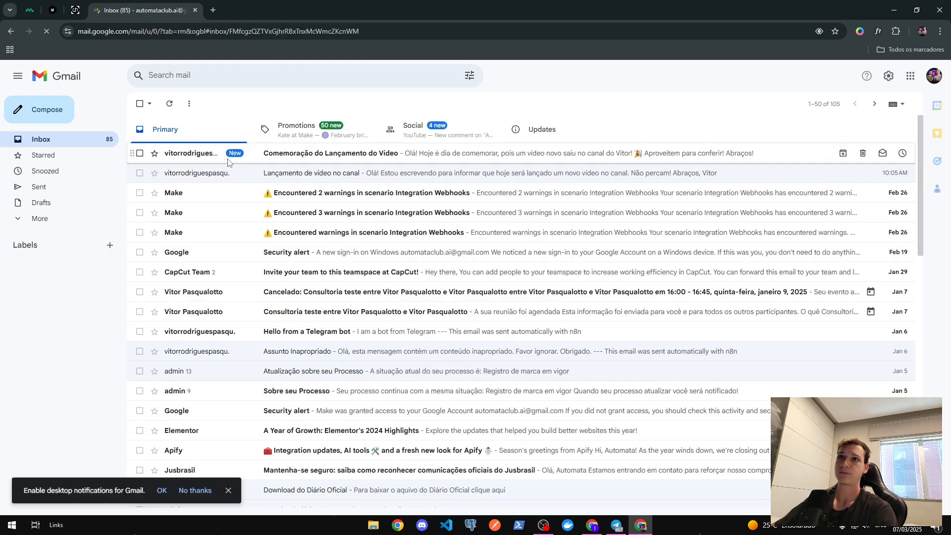
{"action": "left_click_drag", "start_coordinate": [163, 195], "coordinate": [249, 210]}
{"action": "left_click", "coordinate": [276, 212]}
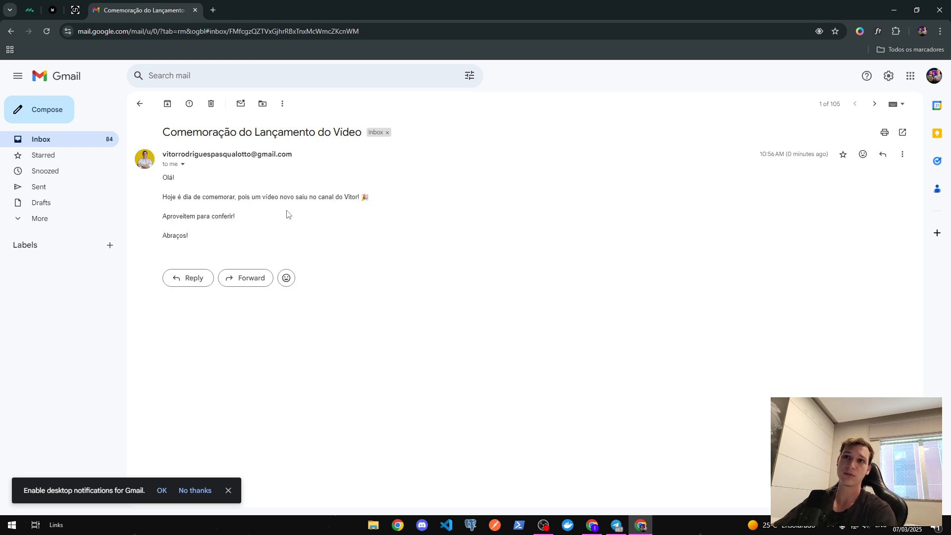
{"action": "left_click_drag", "start_coordinate": [189, 236], "coordinate": [179, 163]}
{"action": "left_click", "coordinate": [380, 221]}
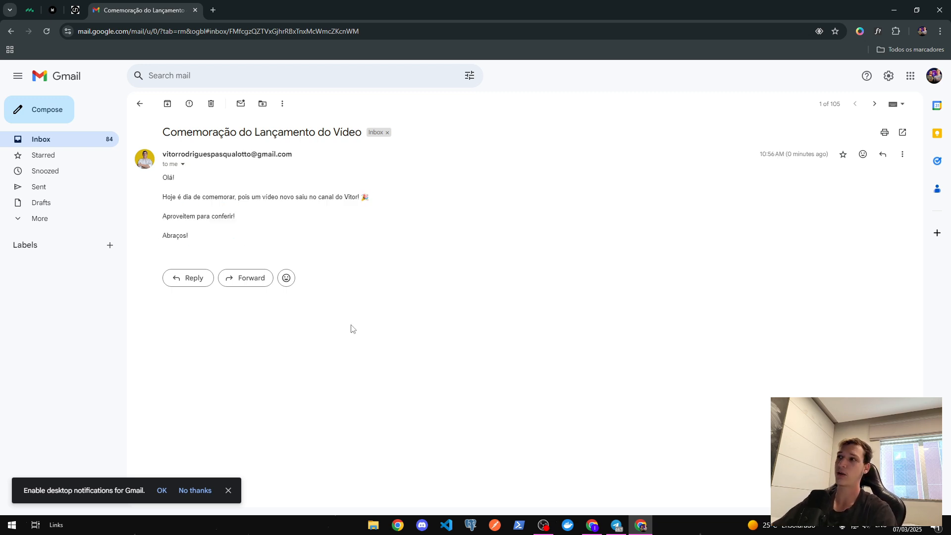
{"action": "left_click", "coordinate": [898, 7]}
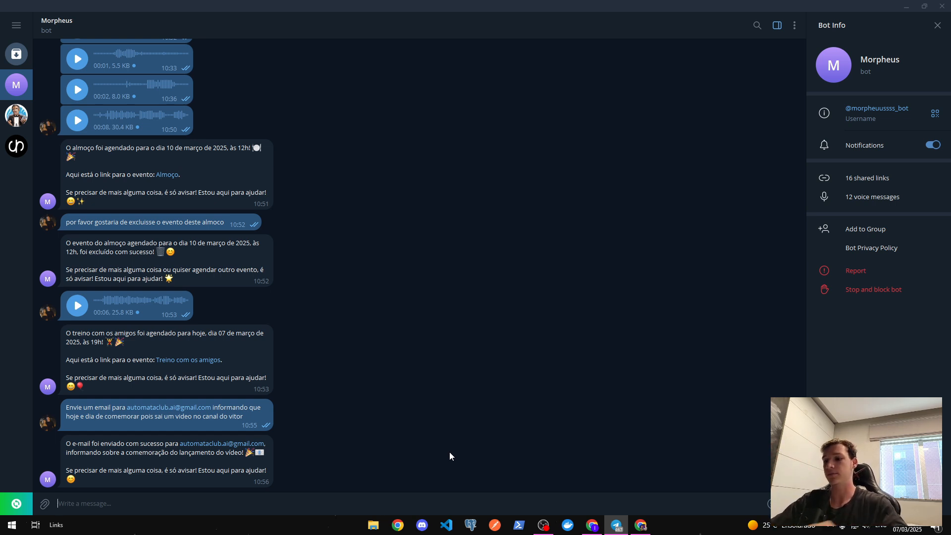
- Send Morpheus 'Liste para mim os 10 ultimos emails que eu recebi'
{"action": "type", "text": "Liste"}
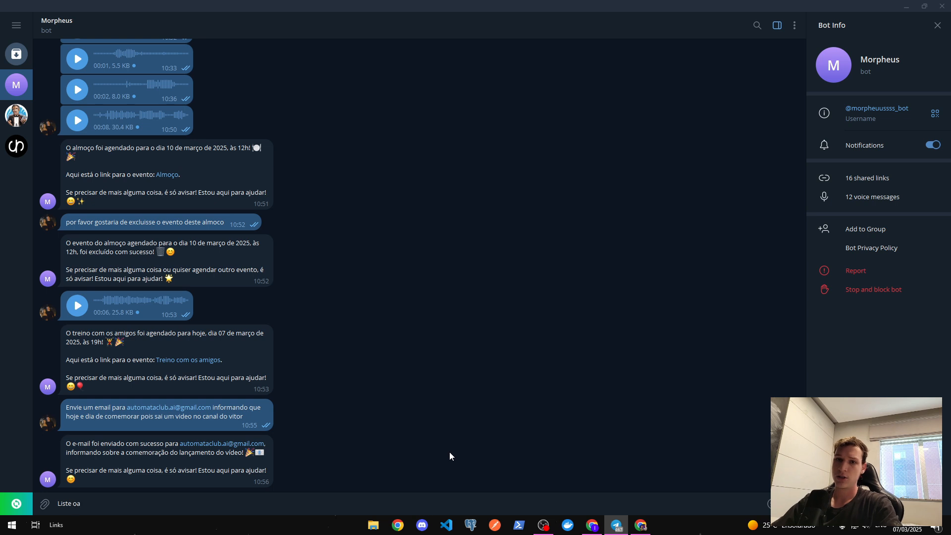
{"action": "type", "text": " para m"}
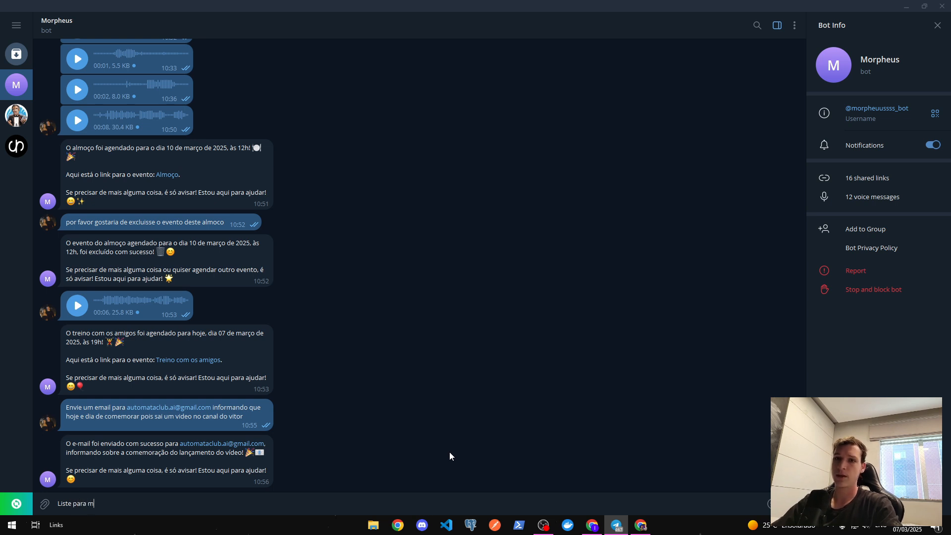
{"action": "type", "text": "im os 1"}
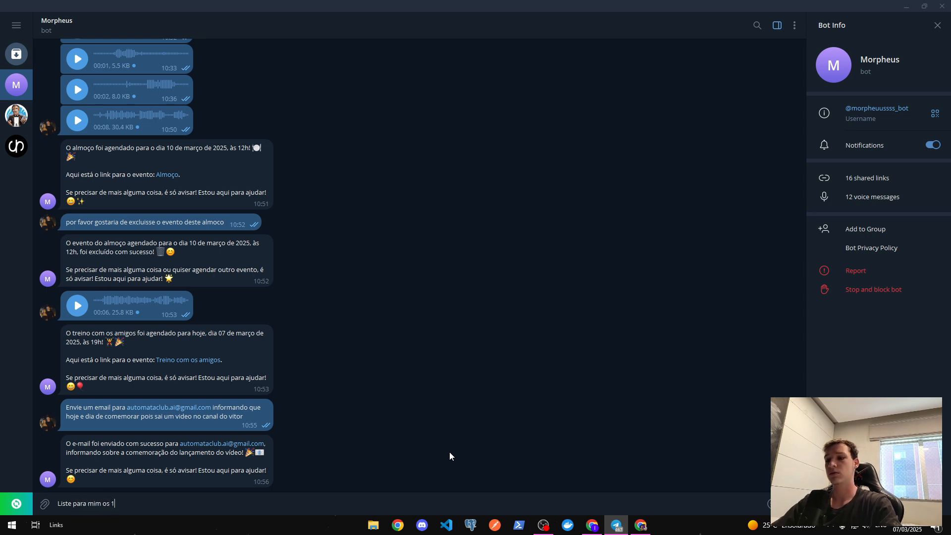
{"action": "type", "text": "0 ultimos emais"}
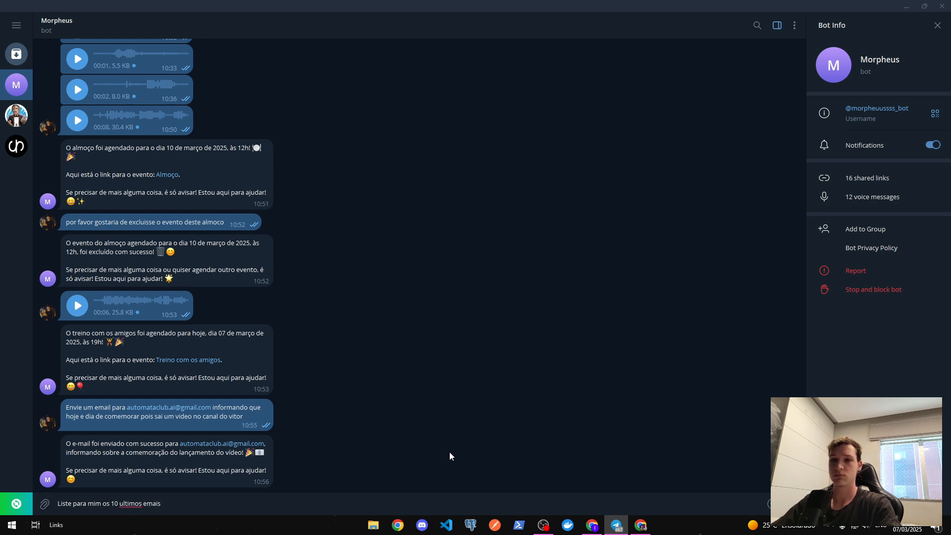
{"action": "key", "text": "BackSpace"}
{"action": "type", "text": "ls que eu rece"}
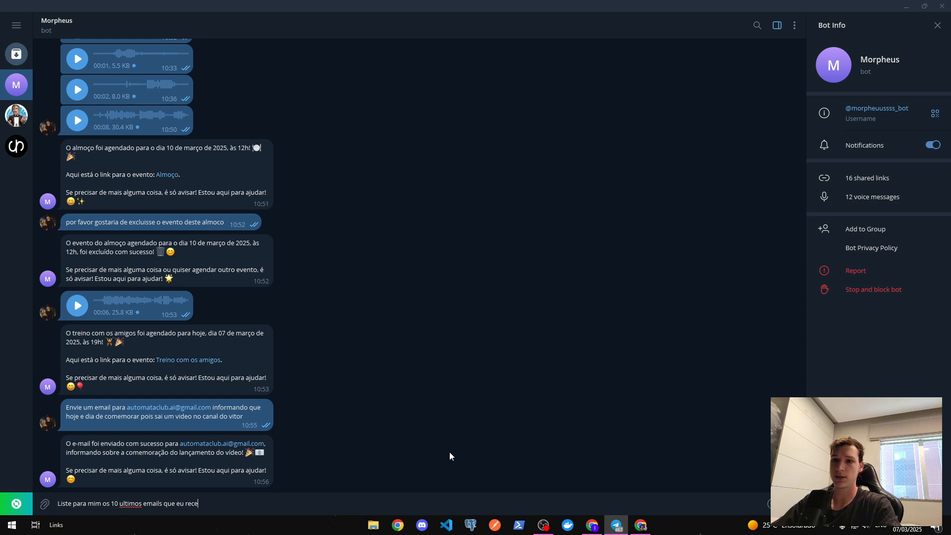
{"action": "type", "text": "bi"}
{"action": "key", "text": "Return"}
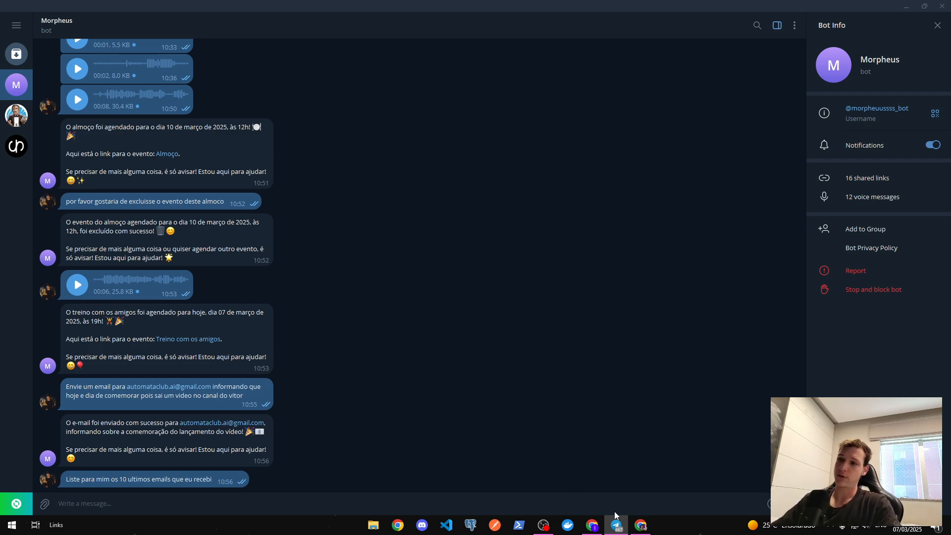
- Inspect the 10:56:55 run's Telegram Output 'can't parse entities' 400 error, then save the workflow
{"action": "left_click", "coordinate": [592, 525]}
{"action": "left_click", "coordinate": [174, 170]}
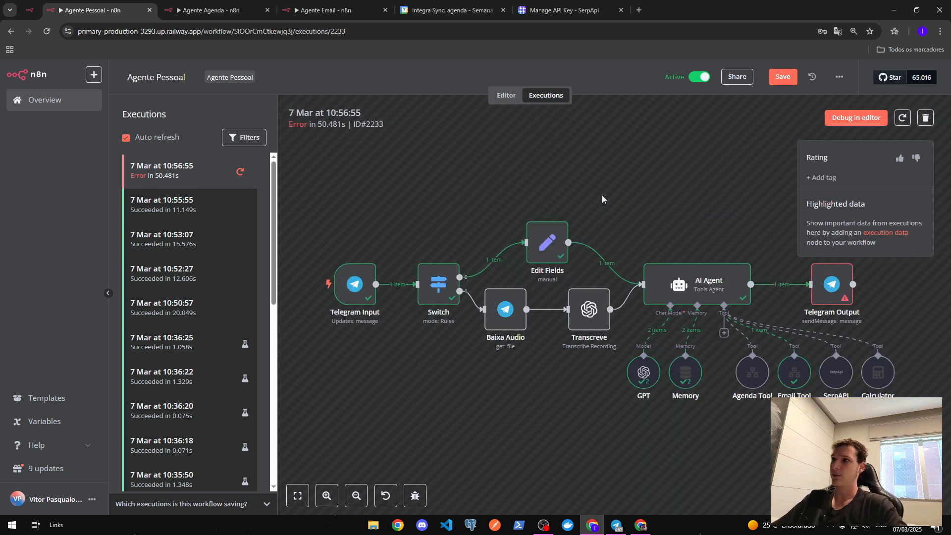
{"action": "scroll", "coordinate": [609, 208], "scroll_direction": "down", "scroll_amount": 1}
{"action": "scroll", "coordinate": [609, 208], "scroll_direction": "right", "scroll_amount": 5}
{"action": "double_click", "coordinate": [643, 251]}
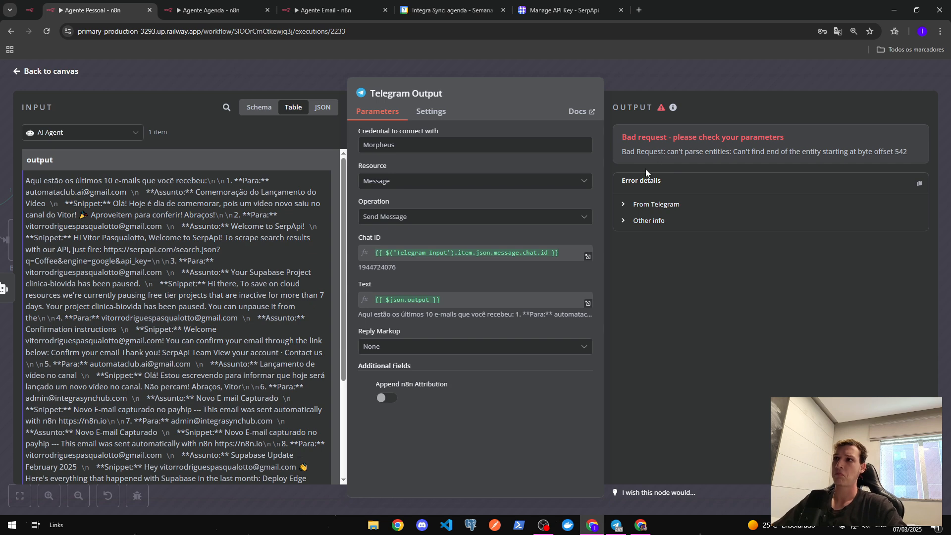
{"action": "left_click", "coordinate": [620, 204]}
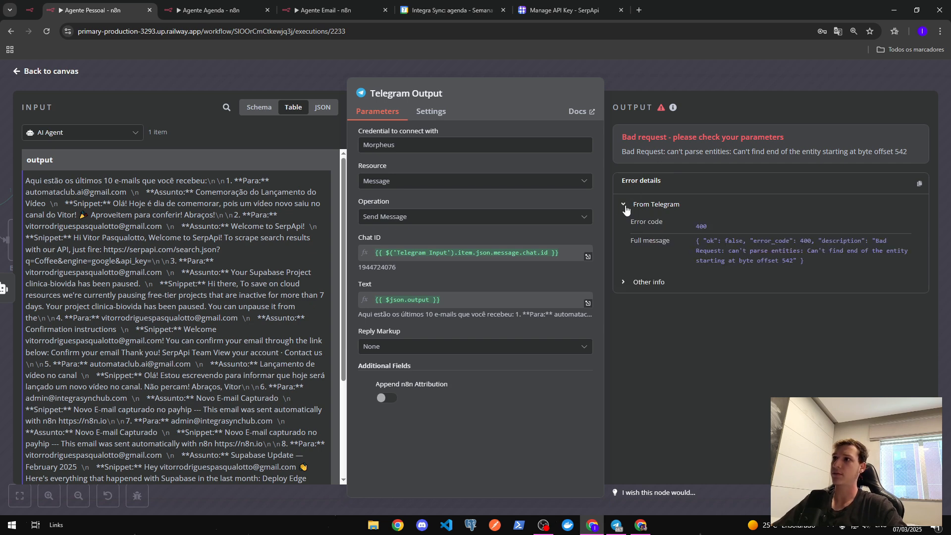
{"action": "left_click", "coordinate": [628, 282]}
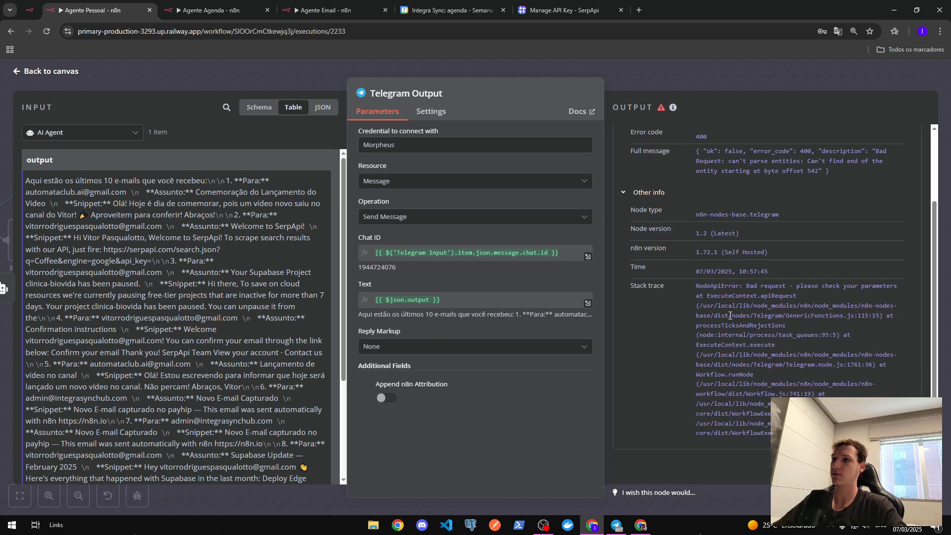
{"action": "left_click", "coordinate": [688, 82]}
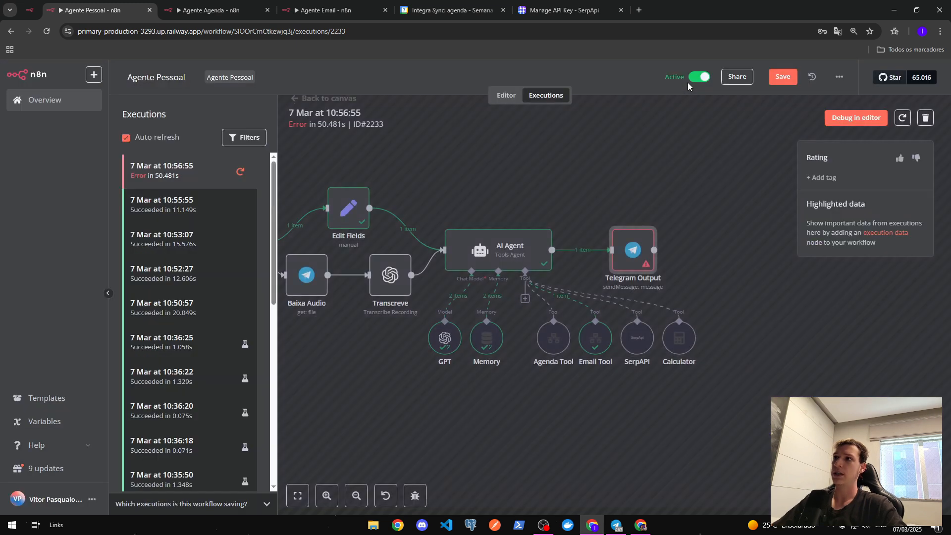
{"action": "left_click", "coordinate": [779, 78]}
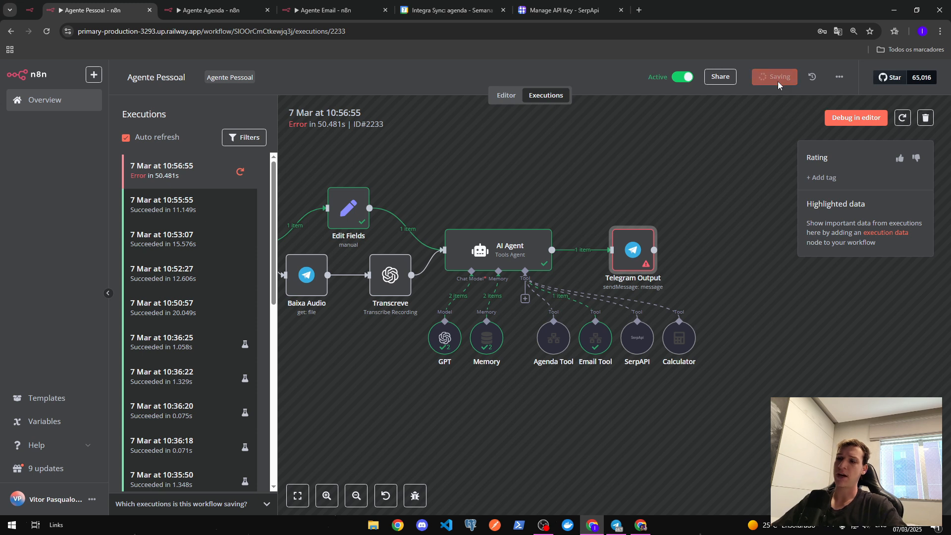
- Copy and resend the 10-latest-emails request to Morpheus, then return to n8n
{"action": "left_click", "coordinate": [616, 525]}
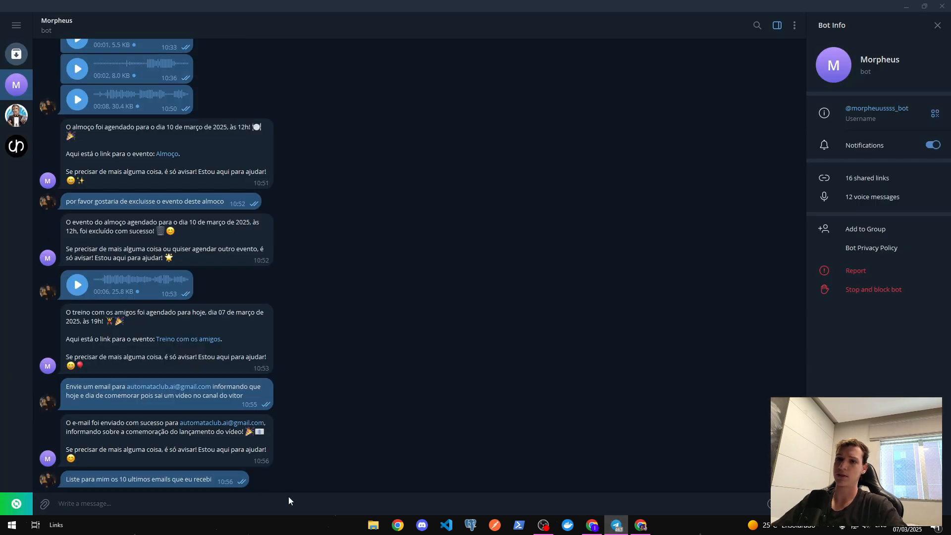
{"action": "left_click_drag", "start_coordinate": [215, 480], "coordinate": [66, 483]}
{"action": "key", "text": "ctrl+c"}
{"action": "left_click", "coordinate": [191, 508]}
{"action": "key", "text": "ctrl+v"}
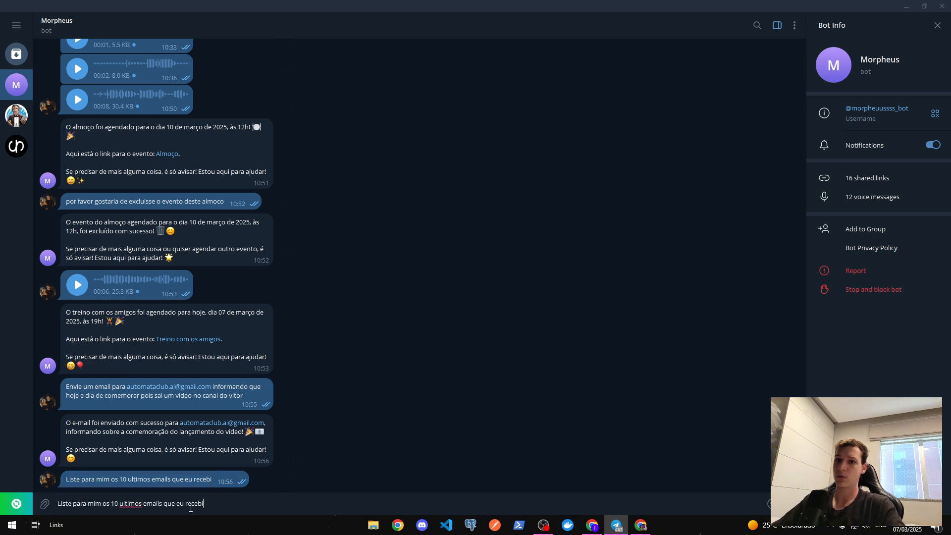
{"action": "key", "text": "Return"}
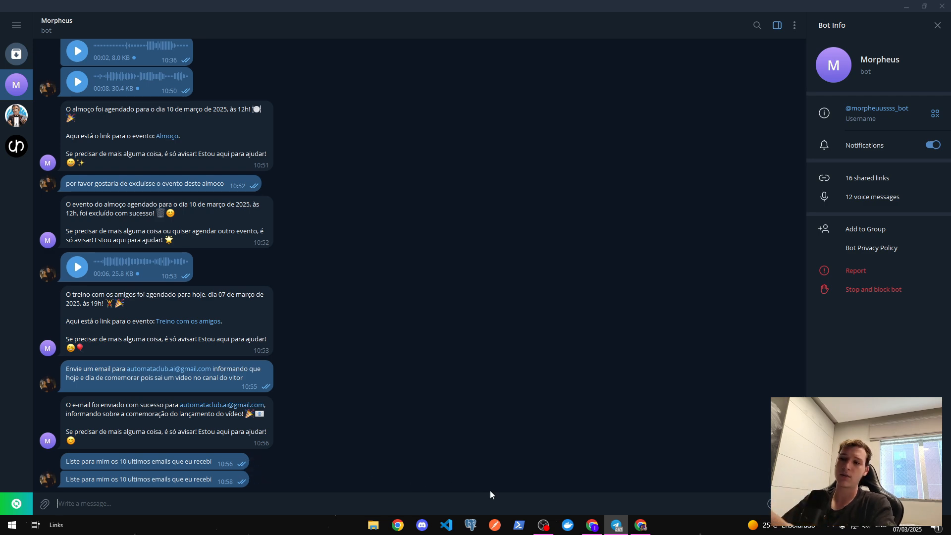
{"action": "left_click", "coordinate": [592, 525]}
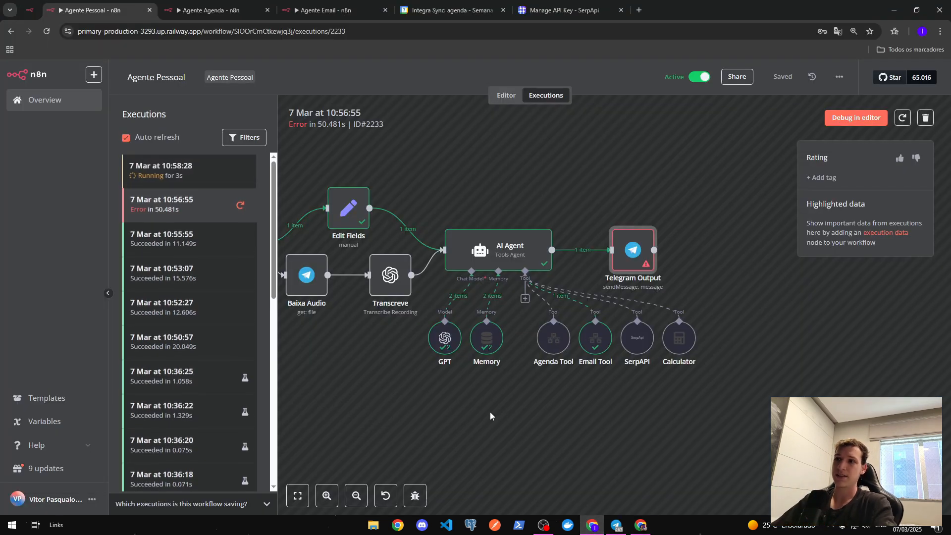
- Open the AI Agent's execution logs and view the first GPT step's prompt
{"action": "left_click_drag", "start_coordinate": [476, 410], "coordinate": [620, 414]}
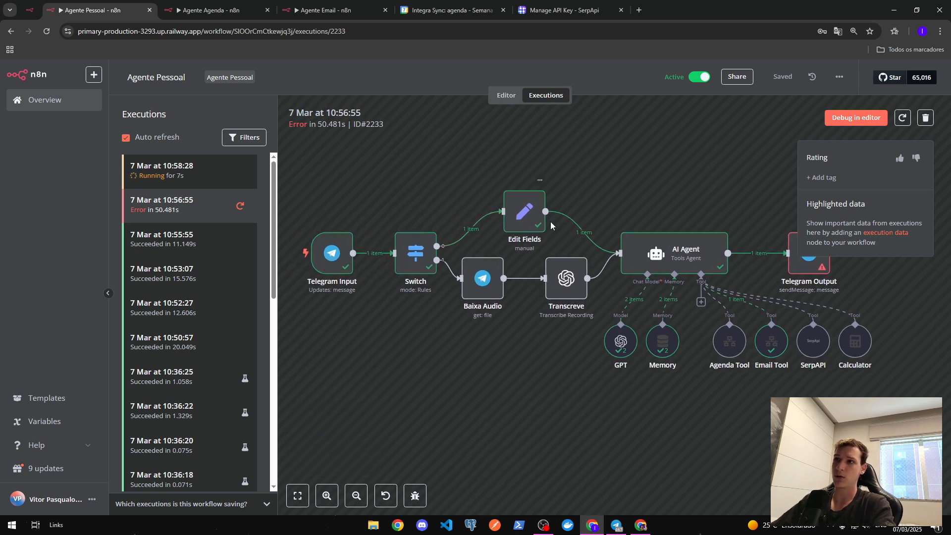
{"action": "left_click_drag", "start_coordinate": [721, 420], "coordinate": [555, 409]}
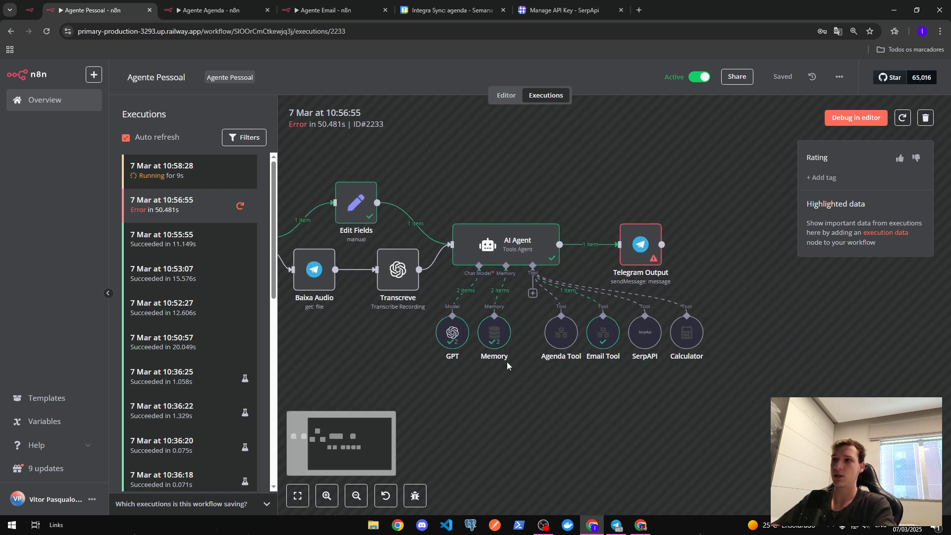
{"action": "double_click", "coordinate": [512, 243]}
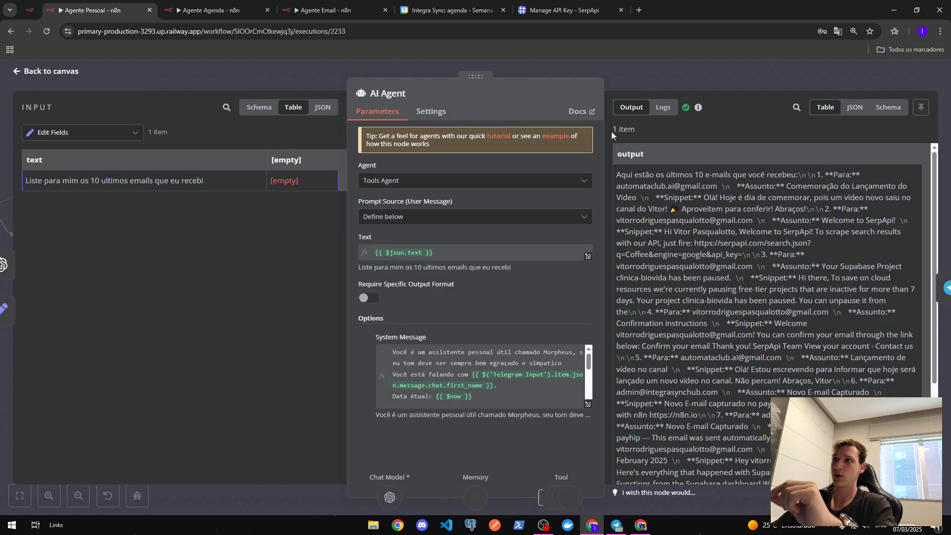
{"action": "left_click", "coordinate": [663, 107]}
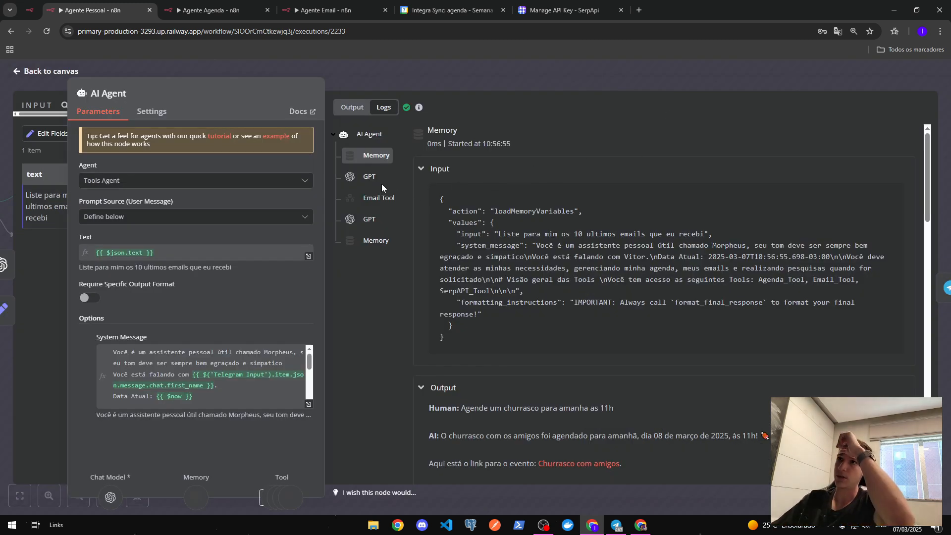
{"action": "left_click", "coordinate": [366, 178]}
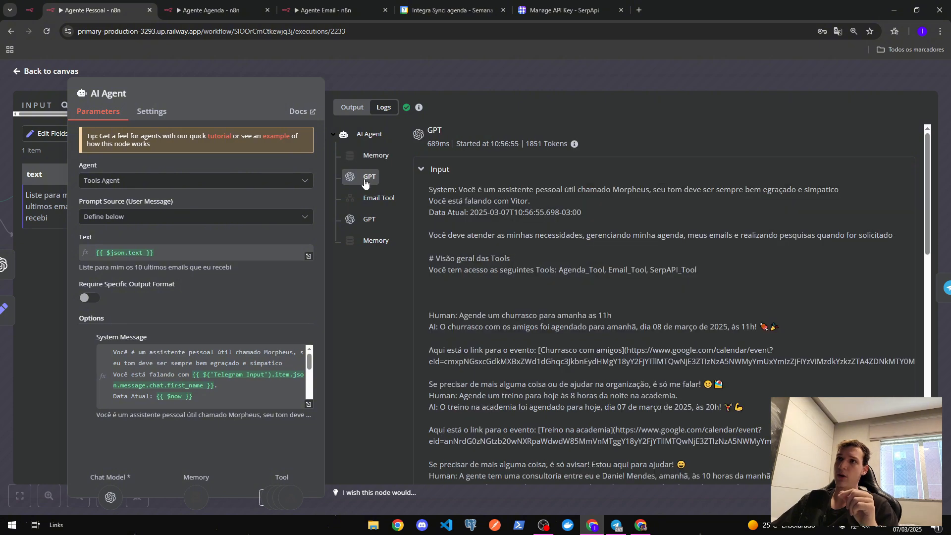
- Review the Email Tool's query and the ten emails it returned
{"action": "left_click", "coordinate": [367, 199]}
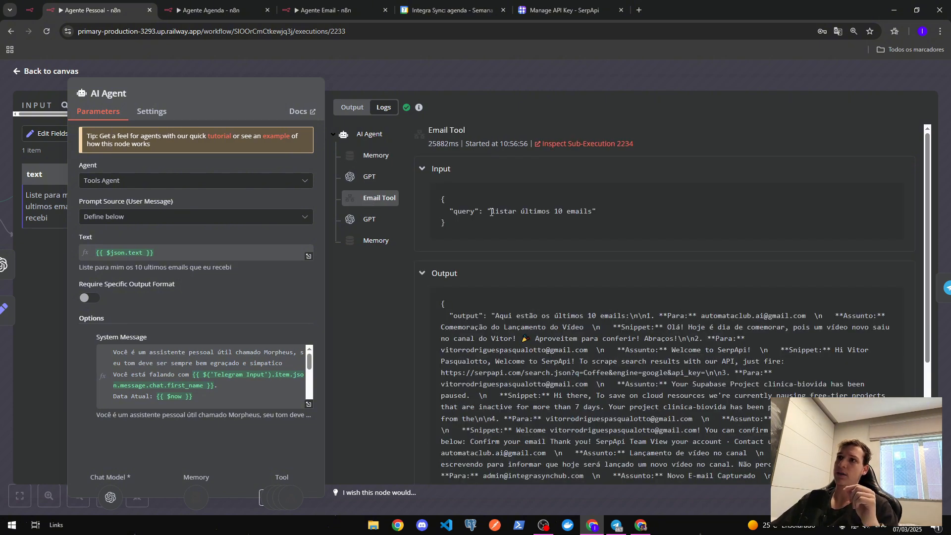
{"action": "left_click_drag", "start_coordinate": [490, 212], "coordinate": [592, 211]}
{"action": "scroll", "coordinate": [587, 244], "scroll_direction": "down", "scroll_amount": 4}
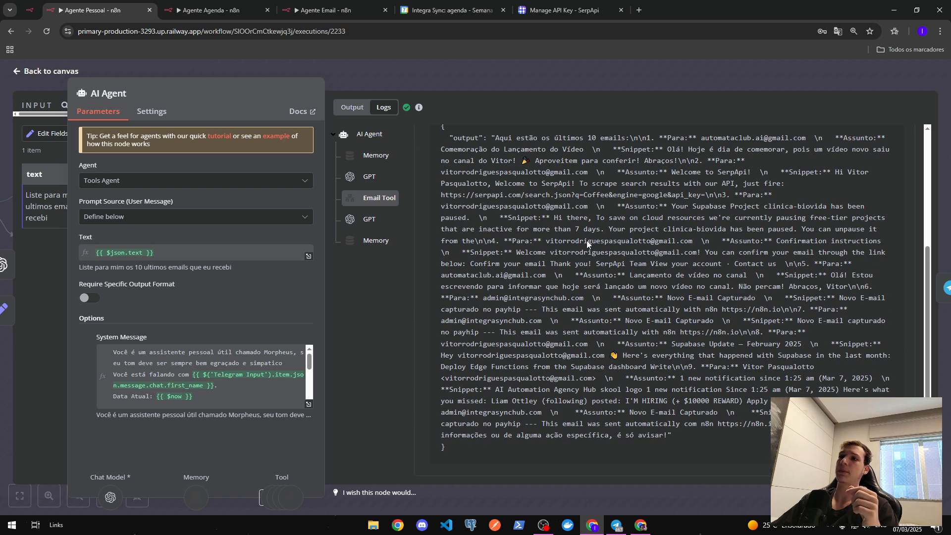
{"action": "left_click_drag", "start_coordinate": [449, 139], "coordinate": [682, 451]}
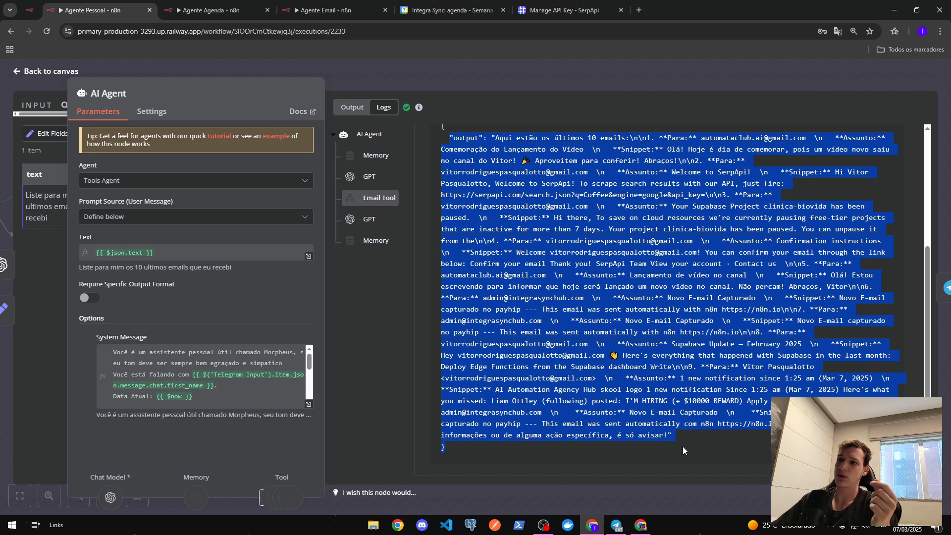
{"action": "left_click", "coordinate": [681, 444]}
{"action": "scroll", "coordinate": [681, 444], "scroll_direction": "up", "scroll_amount": 3}
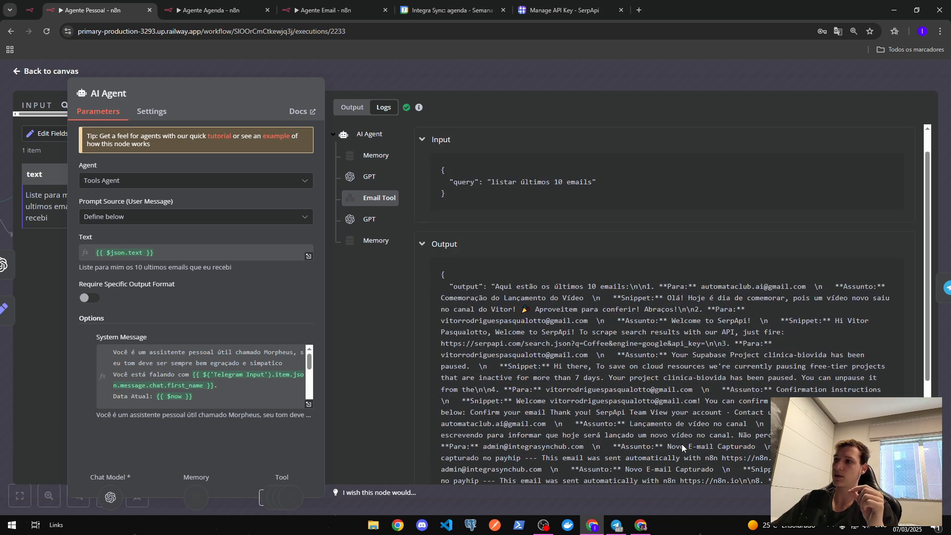
{"action": "left_click_drag", "start_coordinate": [519, 310], "coordinate": [694, 405]}
{"action": "scroll", "coordinate": [694, 405], "scroll_direction": "down", "scroll_amount": 3}
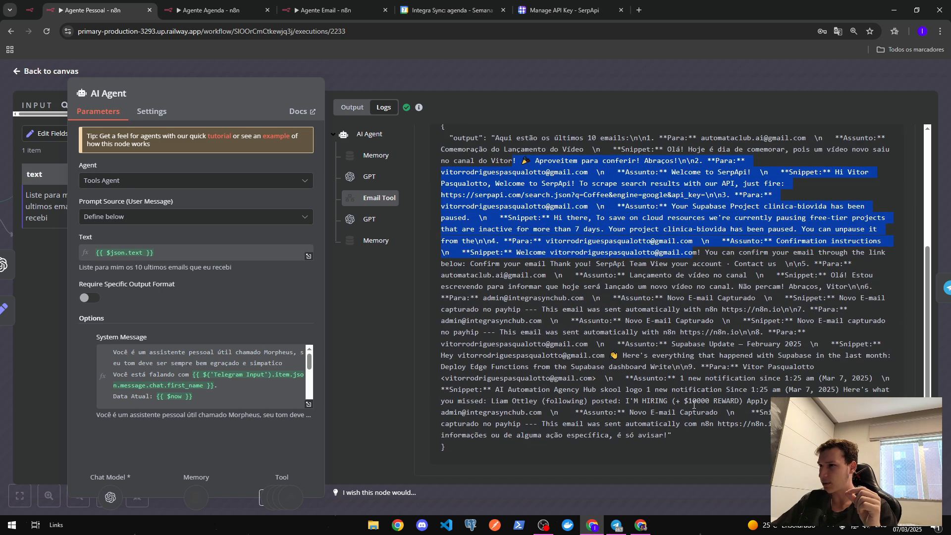
{"action": "left_click", "coordinate": [694, 405]}
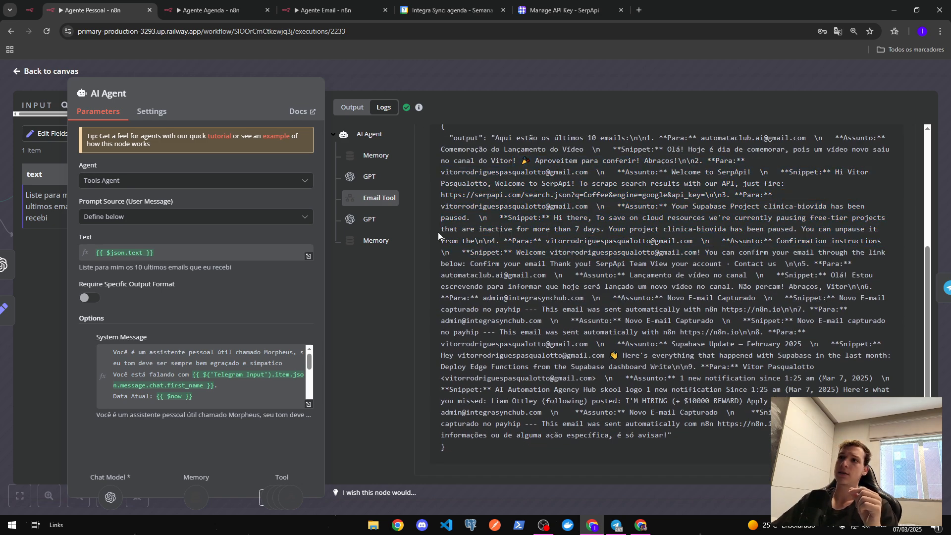
- Check the second GPT call's input and the Memory step's chat history, then close the logs
{"action": "left_click", "coordinate": [374, 221]}
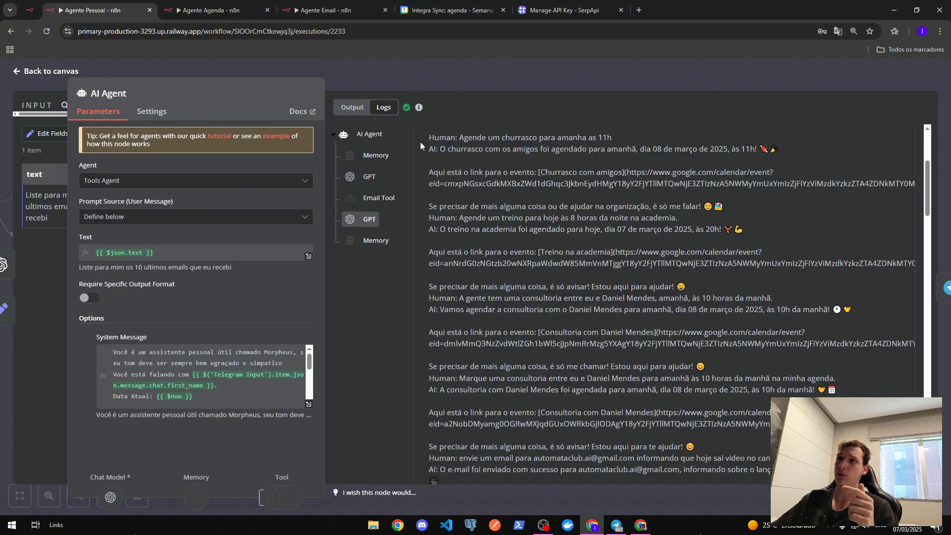
{"action": "left_click_drag", "start_coordinate": [448, 140], "coordinate": [837, 281]}
{"action": "scroll", "coordinate": [655, 198], "scroll_direction": "down", "scroll_amount": 15}
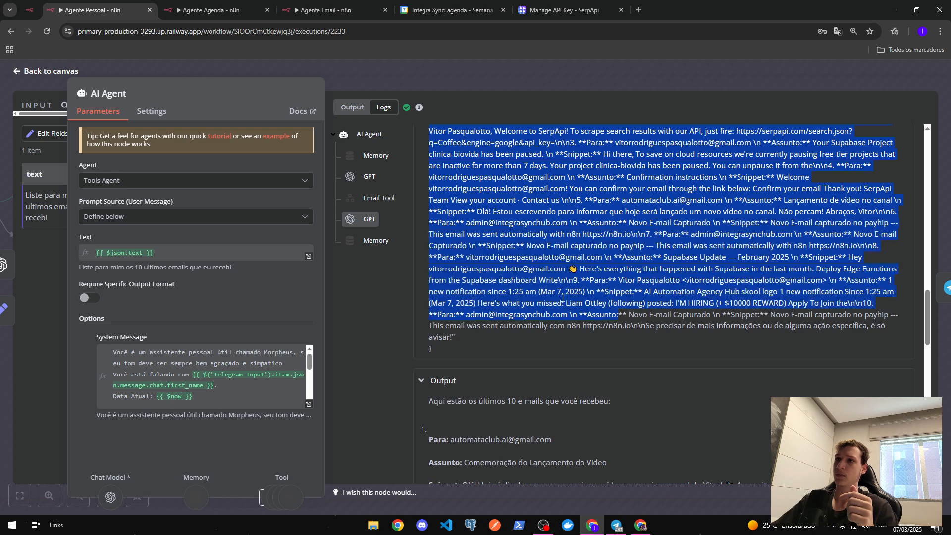
{"action": "left_click", "coordinate": [367, 243]}
{"action": "left_click", "coordinate": [369, 134]}
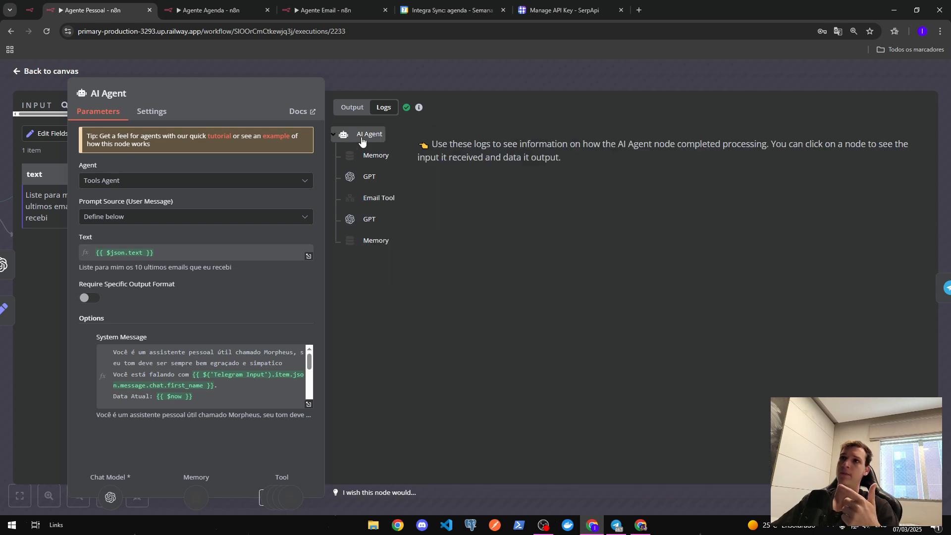
{"action": "left_click", "coordinate": [449, 73]}
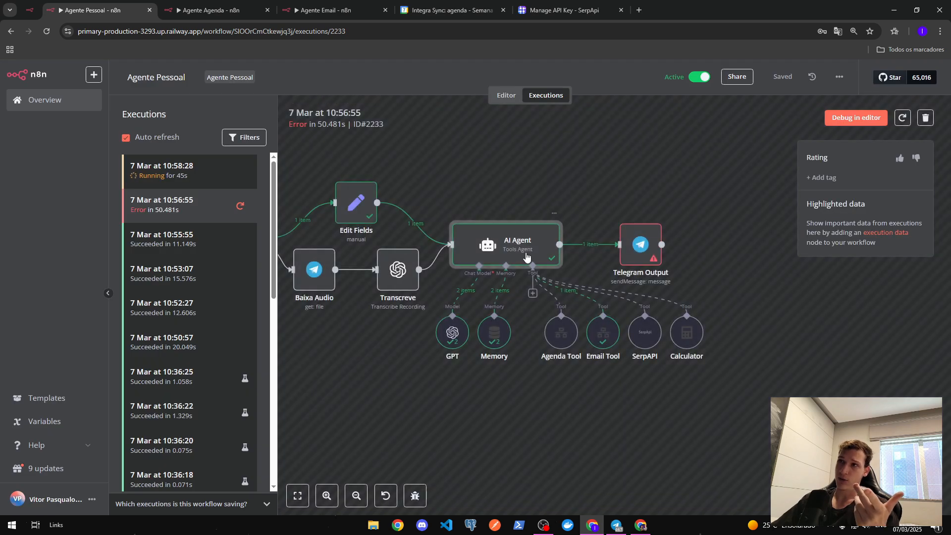
- Inspect the AI Agent's output, confirming it produced the 10-email list
{"action": "double_click", "coordinate": [530, 250]}
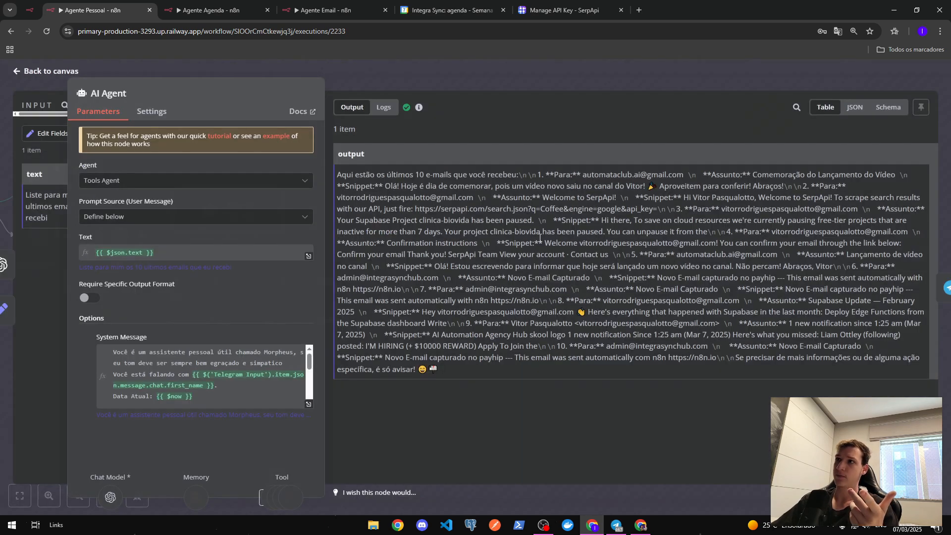
{"action": "scroll", "coordinate": [723, 244], "scroll_direction": "down", "scroll_amount": 5}
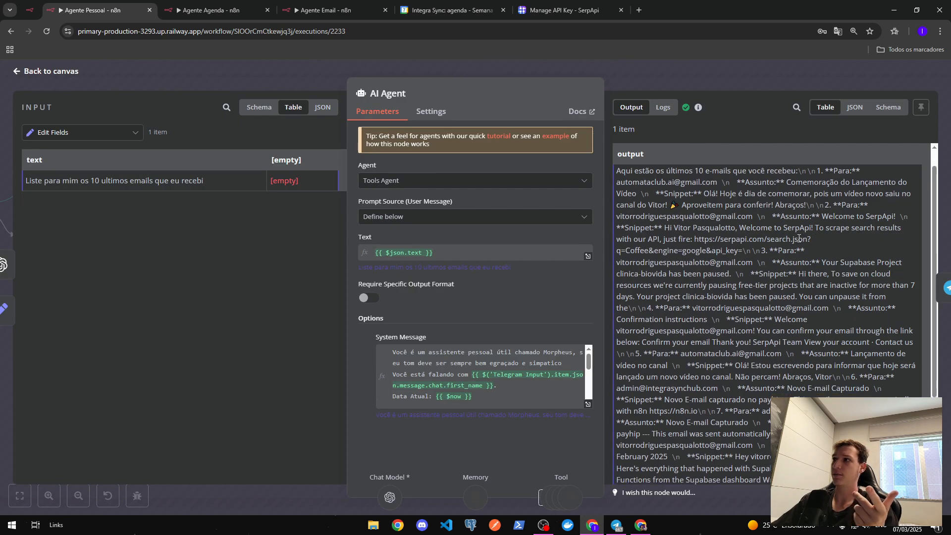
{"action": "scroll", "coordinate": [723, 244], "scroll_direction": "up", "scroll_amount": 5}
{"action": "key", "text": "Escape"}
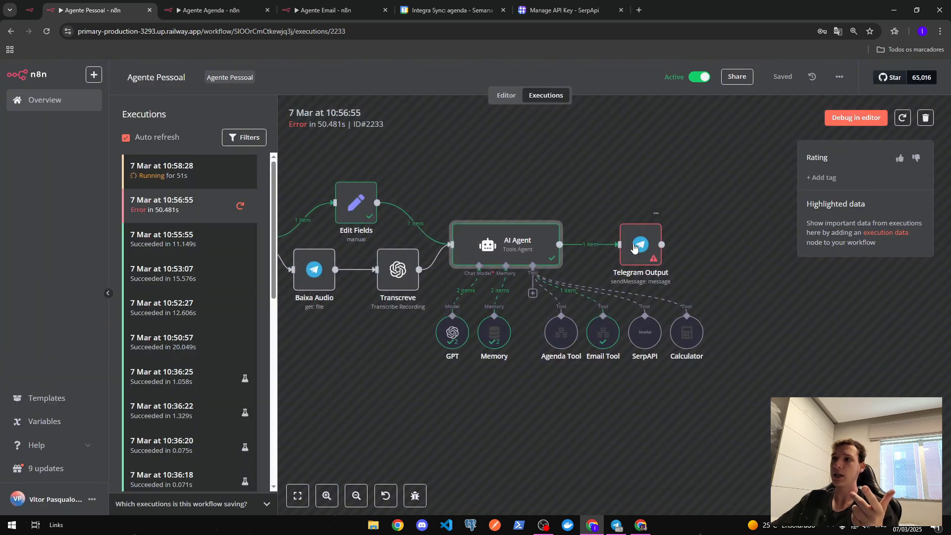
- Review Telegram Output's can't-parse-entities Bad request error and open the 10:58:28 execution
{"action": "double_click", "coordinate": [634, 245]}
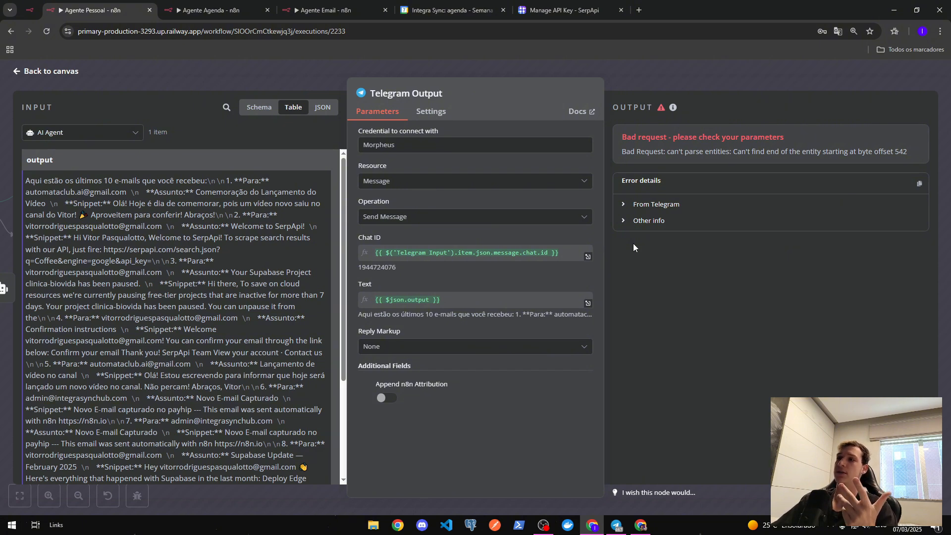
{"action": "left_click", "coordinate": [636, 73]}
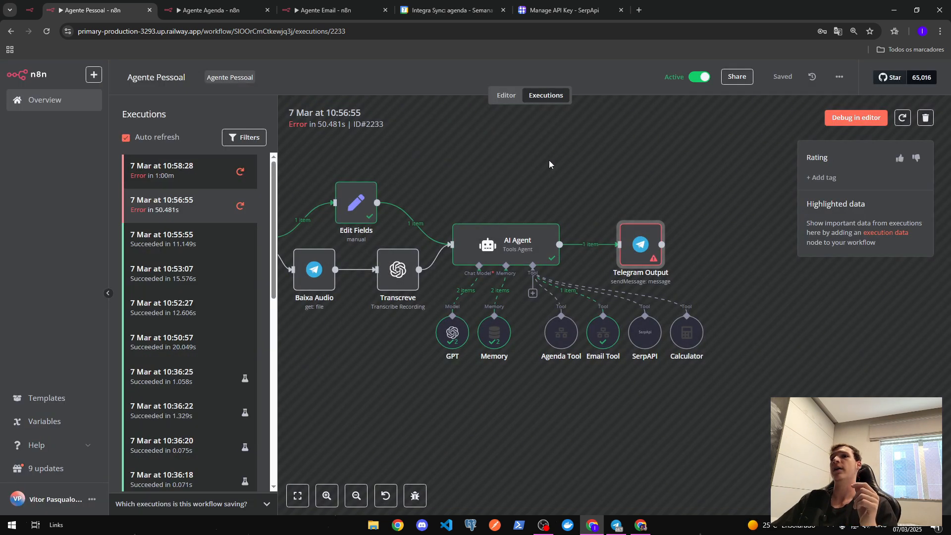
{"action": "left_click", "coordinate": [212, 171]}
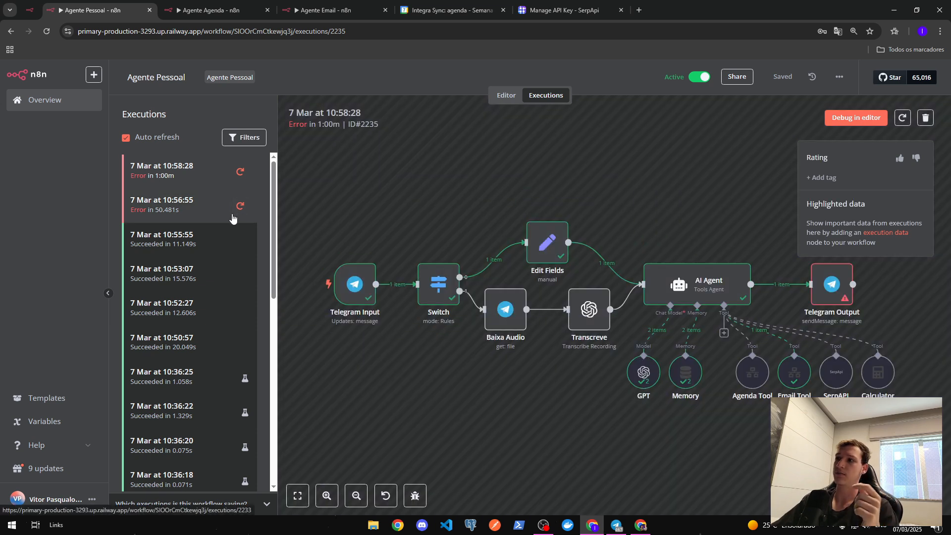
- Return to the 10:56:55 run and the workflow editor, then switch OBS to the webcam-only scene
{"action": "left_click", "coordinate": [233, 218]}
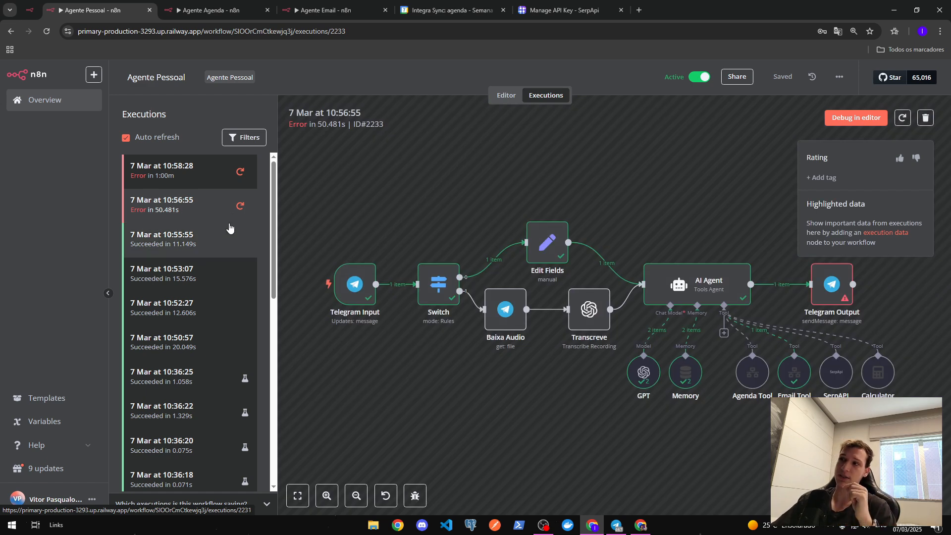
{"action": "left_click", "coordinate": [504, 97]}
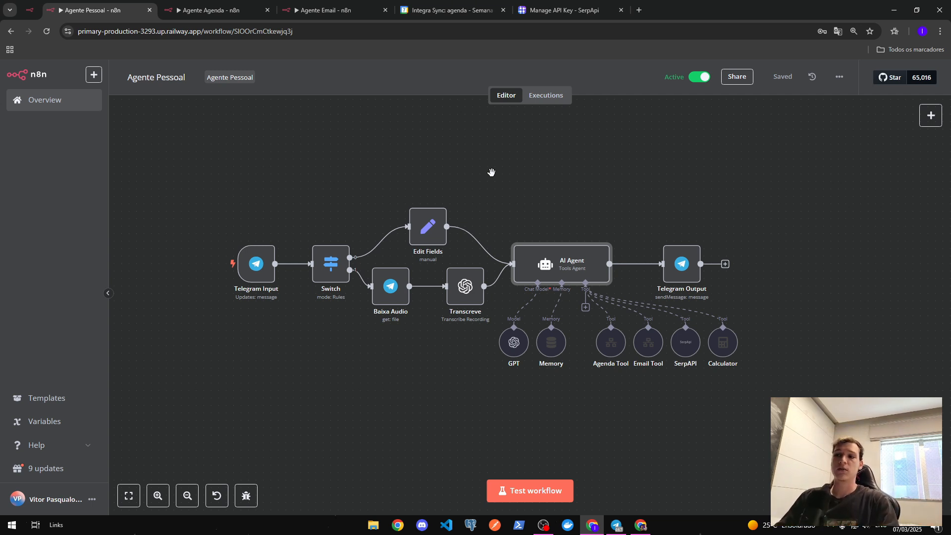
{"action": "left_click", "coordinate": [543, 524]}
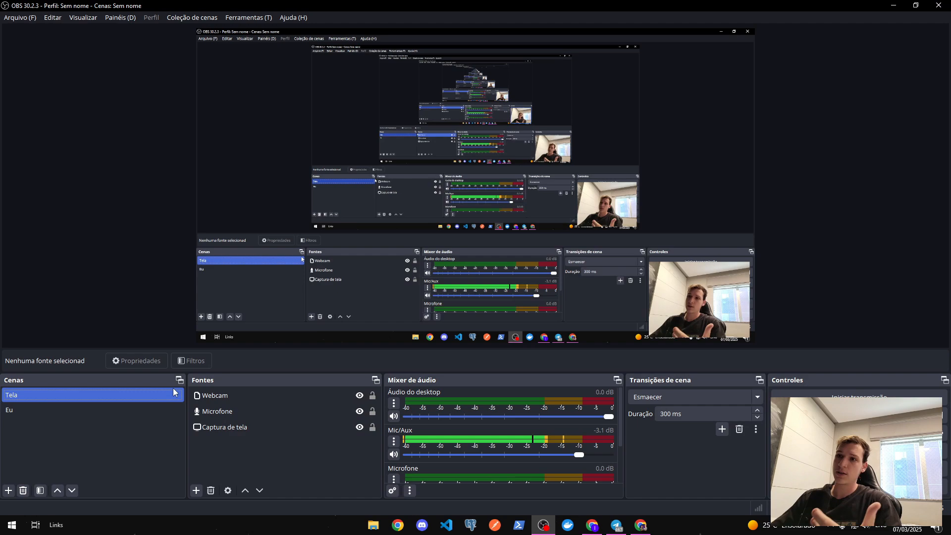
{"action": "left_click", "coordinate": [94, 410]}
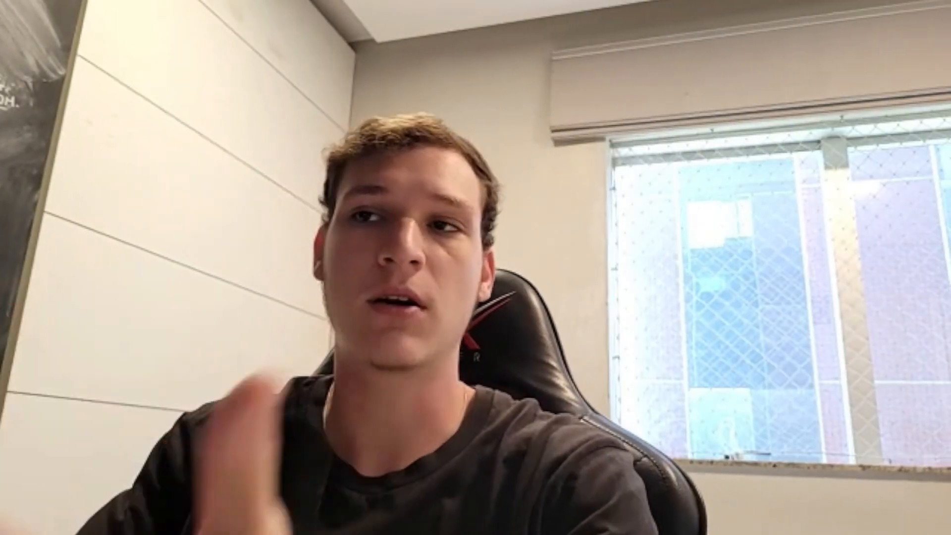